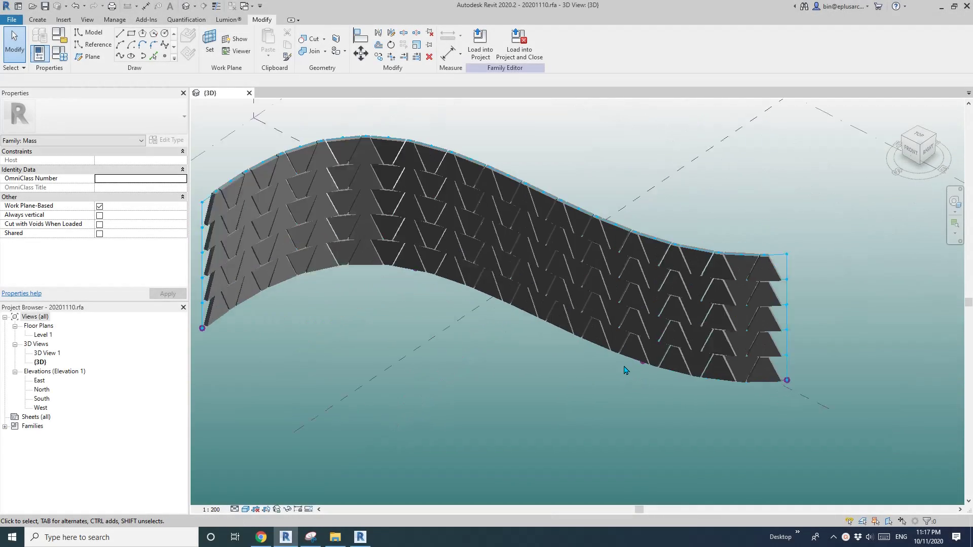
- Orbit the wavy tiled facade round to a nearly horizontal side view
middle_click_drag(625, 371, 583, 378, "shift")
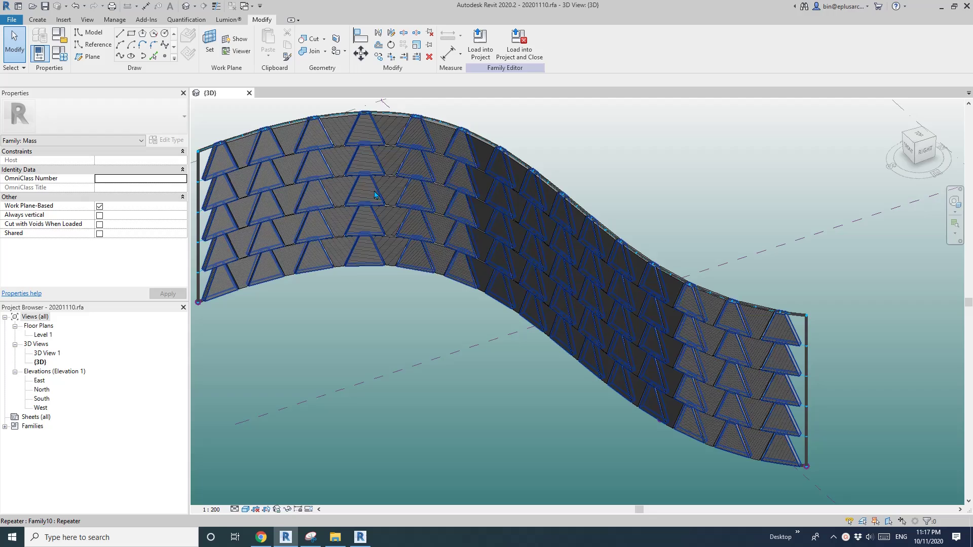
scroll(598, 261, "up", 3)
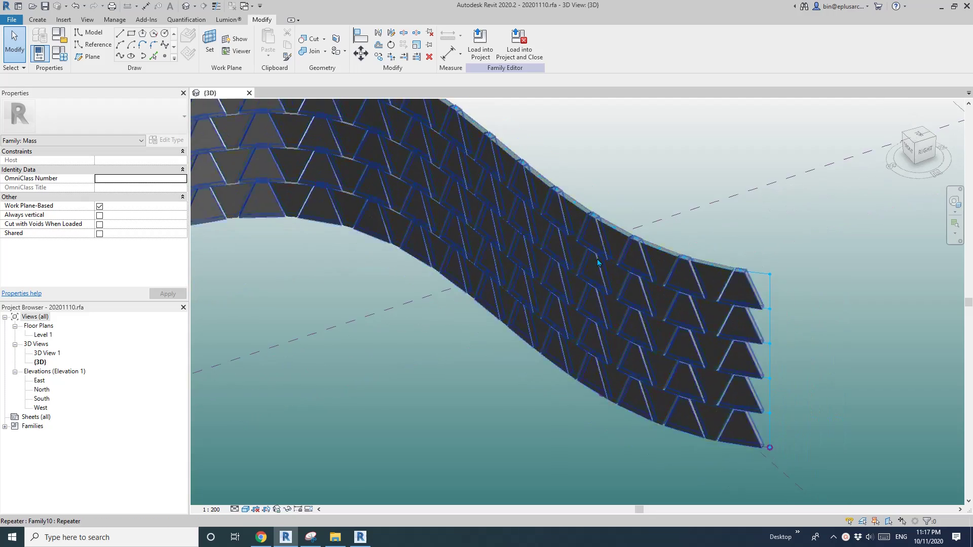
scroll(497, 266, "down", 1)
middle_click_drag(471, 257, 516, 290)
mouse_move(486, 352)
middle_mouse_down("shift")
mouse_move(539, 214)
mouse_move(298, 215)
mouse_move(534, 333)
middle_mouse_up("shift")
scroll(624, 301, "up", 1)
- Select one tile of the repeated panels to inspect it, then deselect it
key("Tab")
left_click(628, 302)
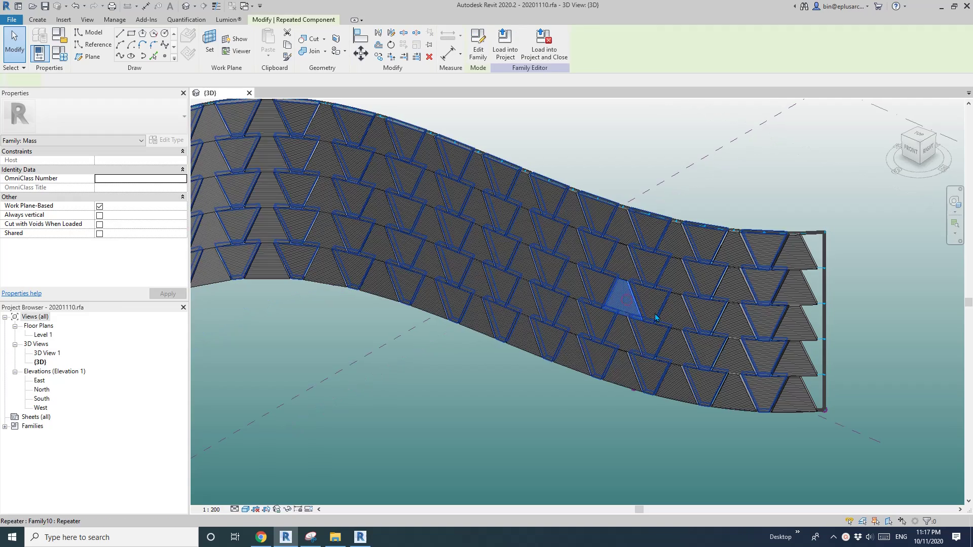
key("Escape")
left_click(261, 538)
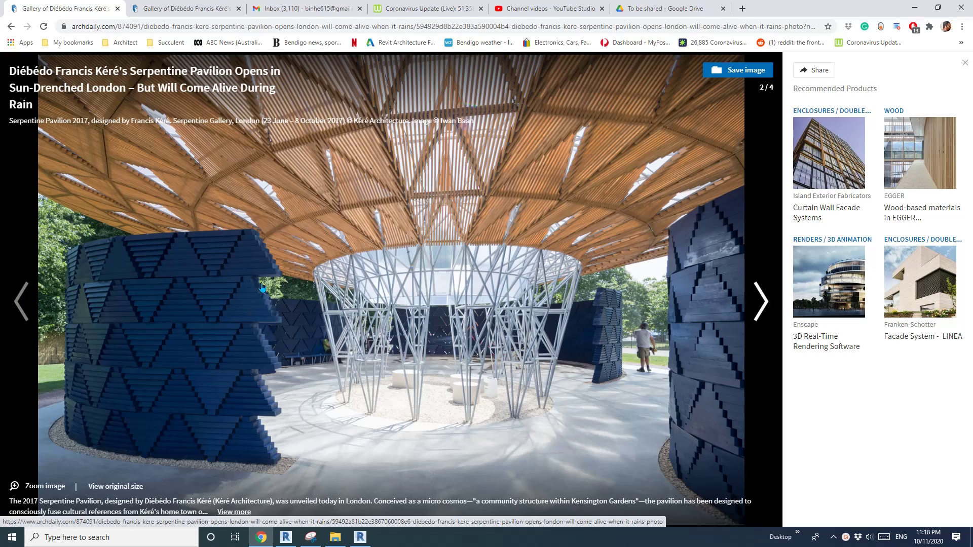
- Return to the Revit facade model and orbit to see the wall's opposite side
left_click(285, 536)
scroll(692, 375, "up", 5)
scroll(692, 376, "up", 3)
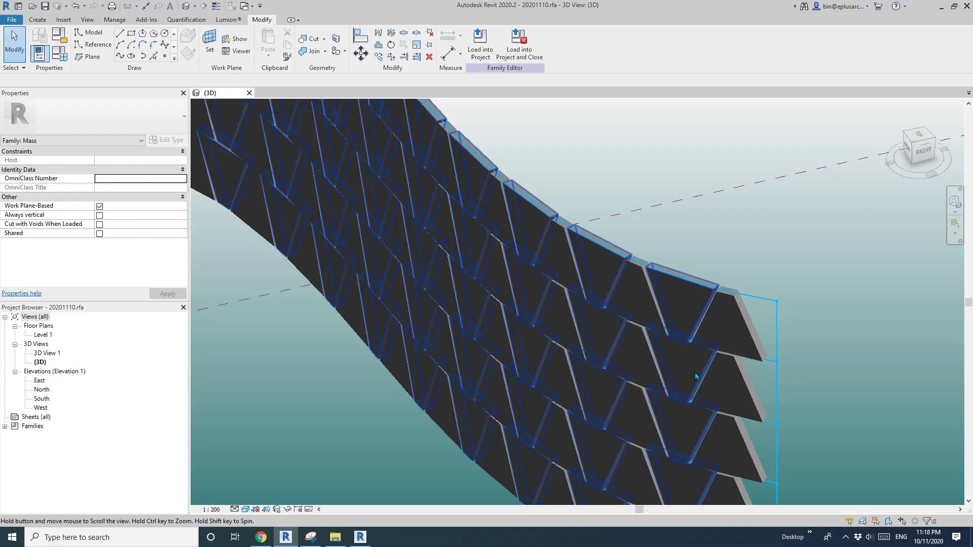
scroll(658, 361, "down", 4)
middle_click_drag(503, 337, 557, 355, "shift")
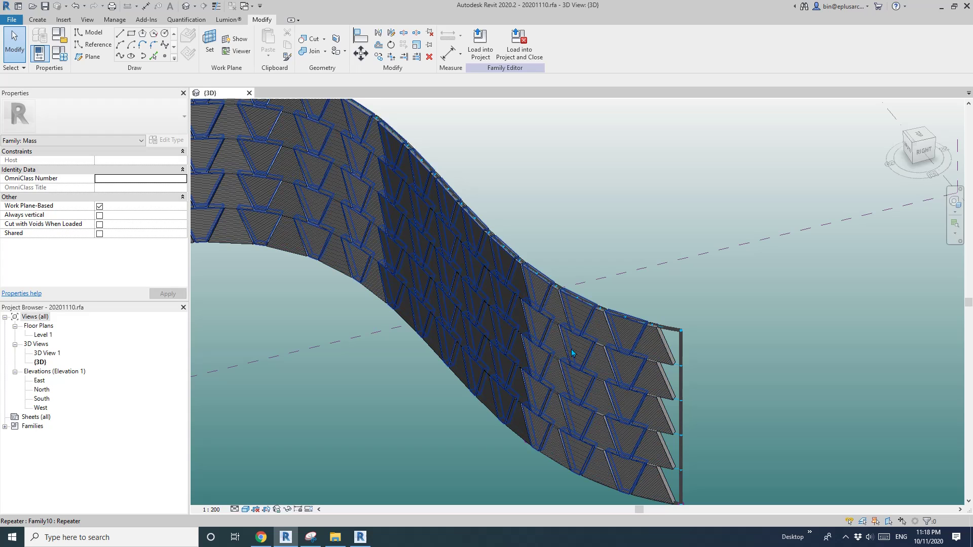
middle_click_drag(568, 362, 576, 350, "shift")
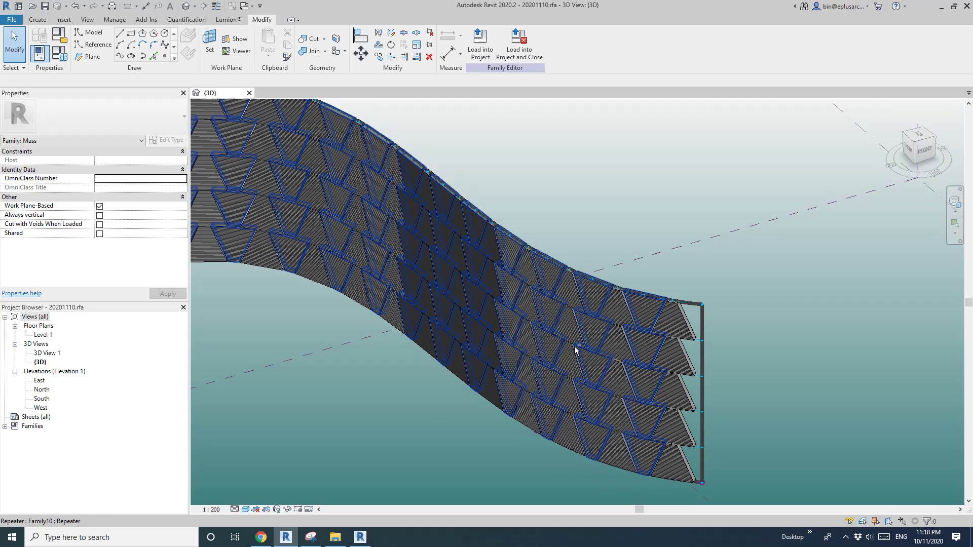
- Select one repeated trapezoid panel and open its Family10 family for editing
left_click(598, 332)
scroll(608, 332, "up", 2)
scroll(609, 333, "up", 2)
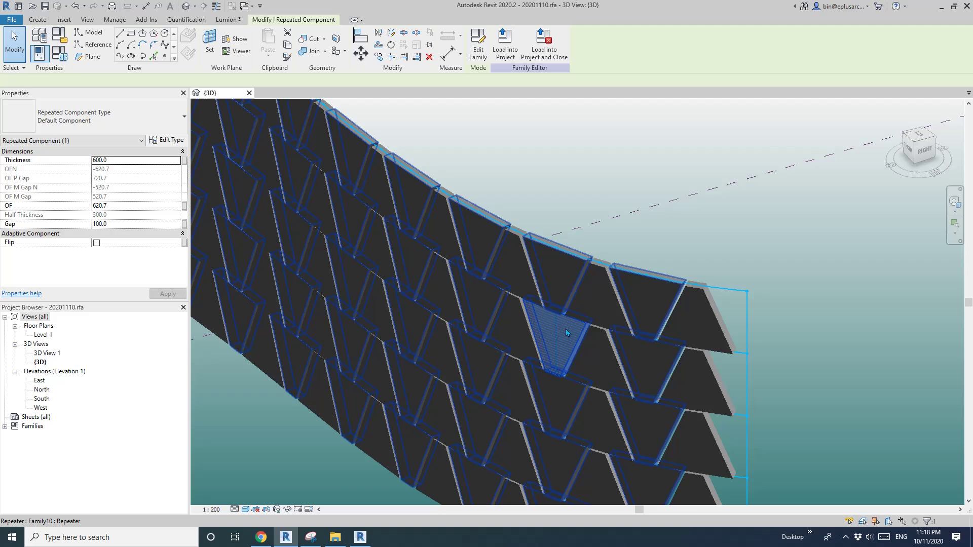
left_click(479, 57)
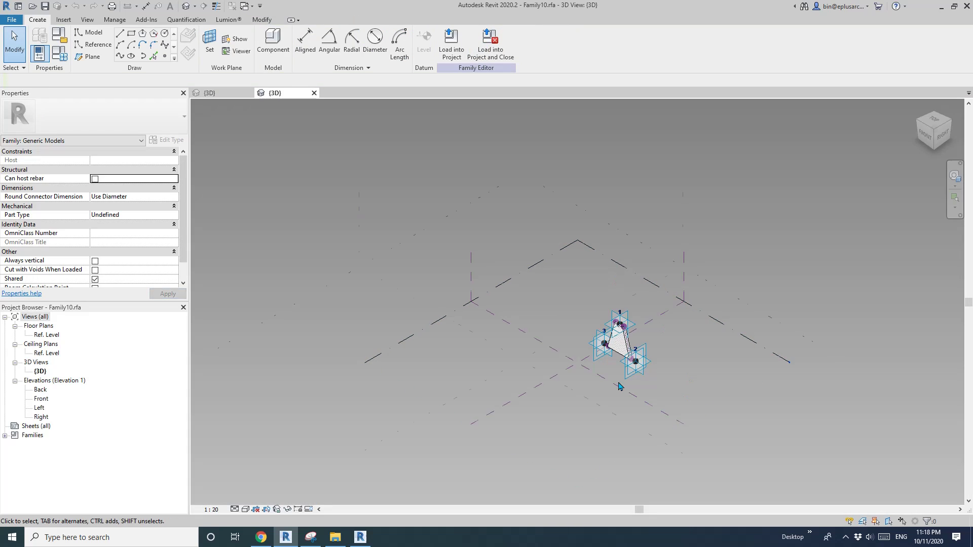
- Set the trapezoid panel form's material to By Category
middle_click_drag(618, 384, 725, 400, "shift")
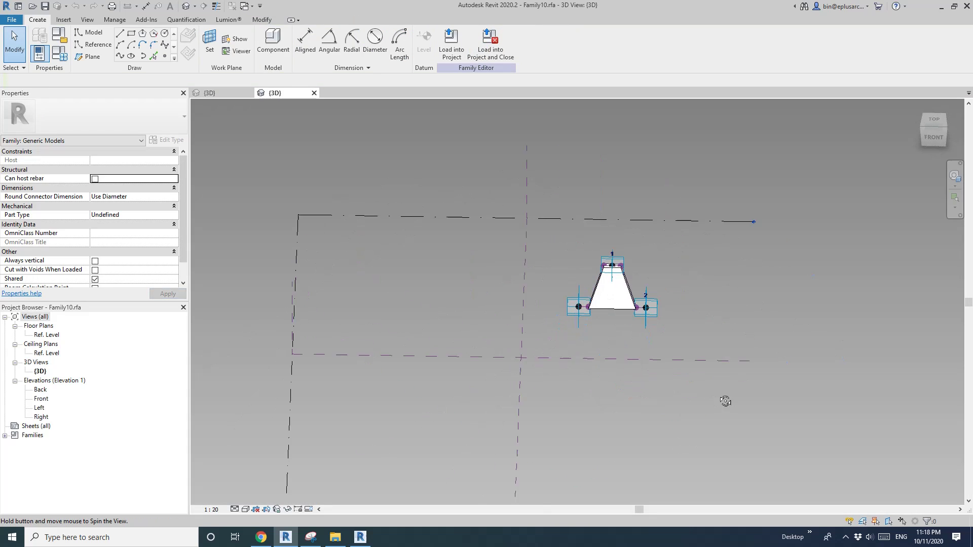
scroll(641, 310, "up", 5)
middle_click_drag(607, 282, 457, 330, "shift")
left_click(456, 331)
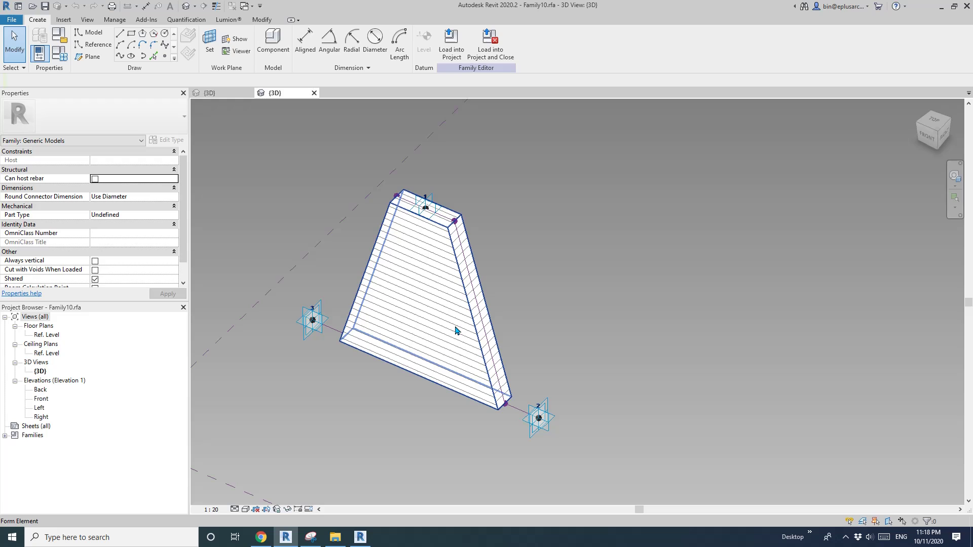
left_click(456, 332)
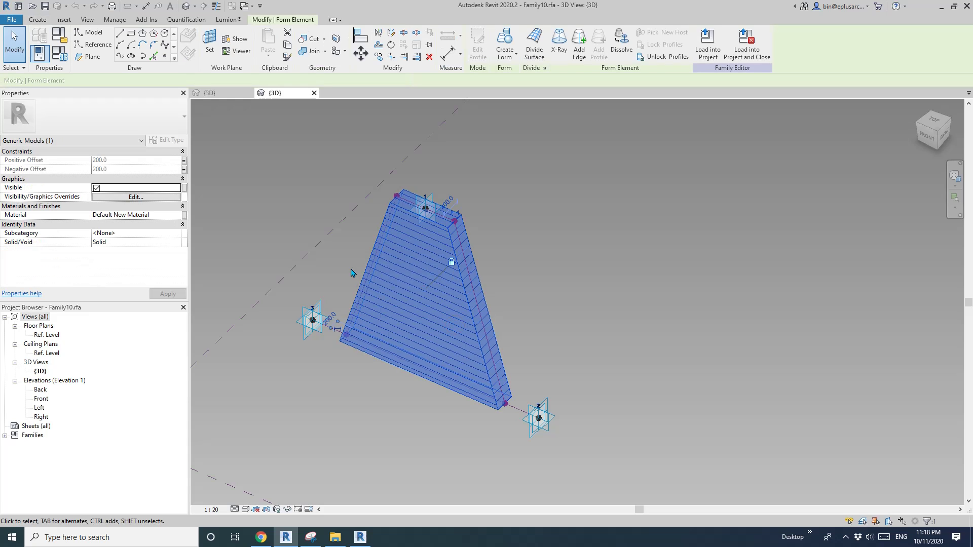
left_click(158, 216)
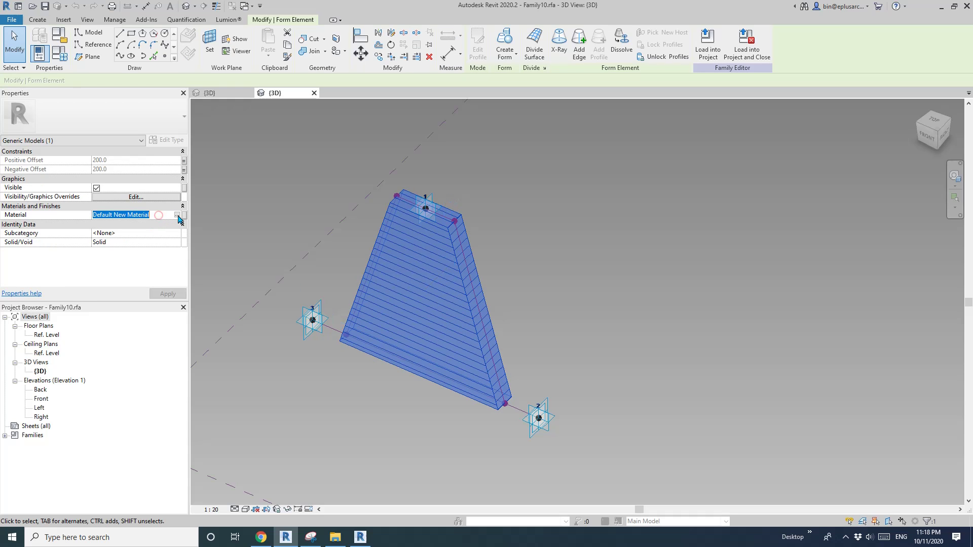
left_click(178, 215)
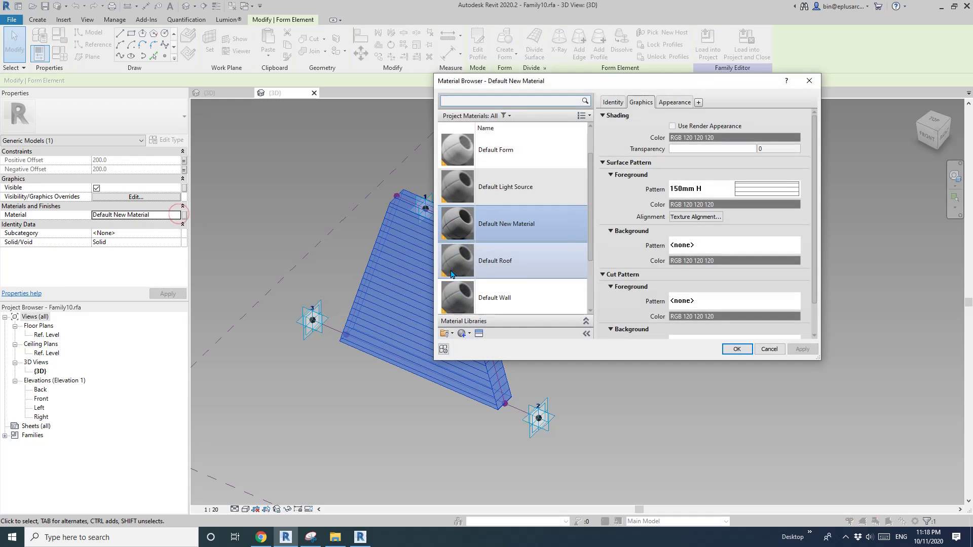
left_click(443, 348)
middle_click_drag(478, 288, 486, 304)
key("Escape")
- Delete the tapered solid form, keeping its outline and three adaptive points
middle_click_drag(443, 359, 603, 289)
middle_click_drag(439, 106, 504, 364)
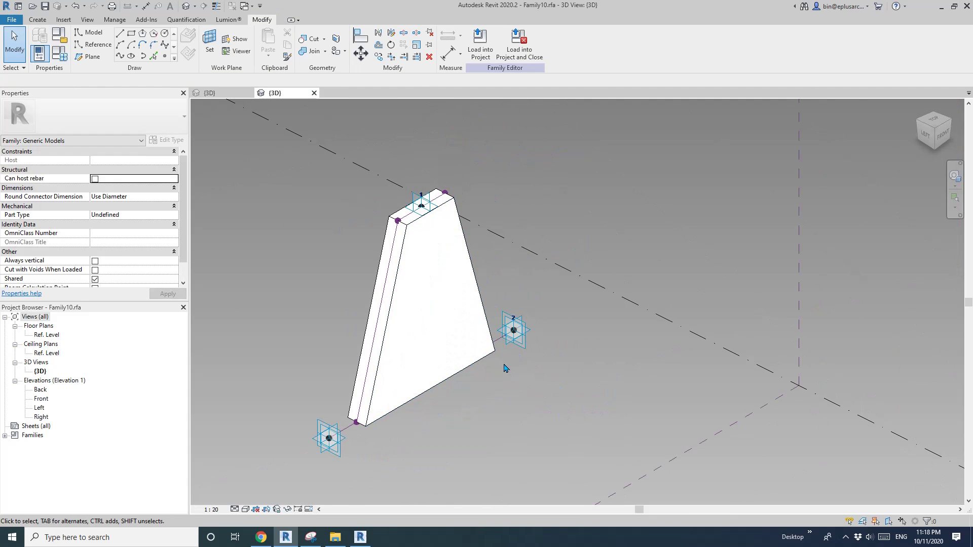
left_click(419, 314)
middle_click_drag(445, 265, 500, 322)
key("Delete")
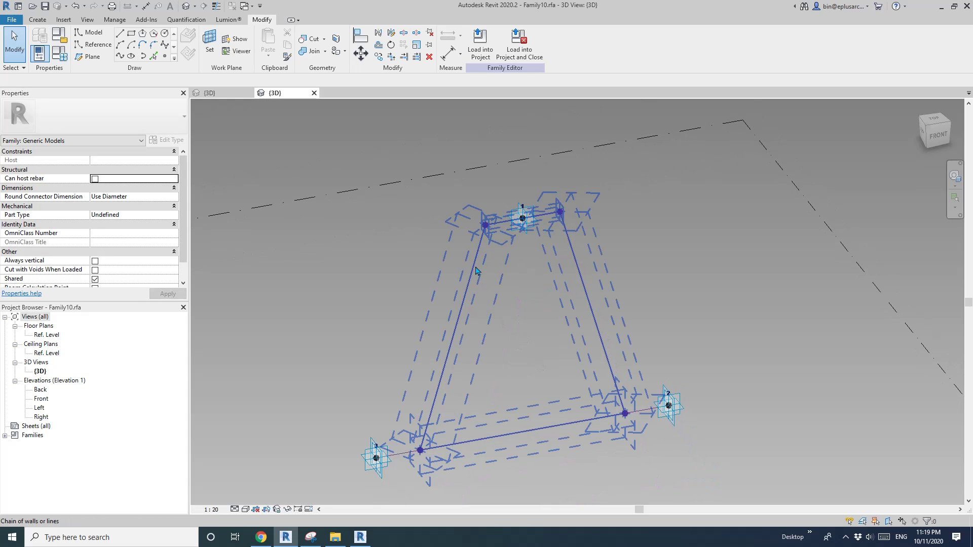
- Divide the left sloping reference line into a path of 8 nodes
left_click(479, 271)
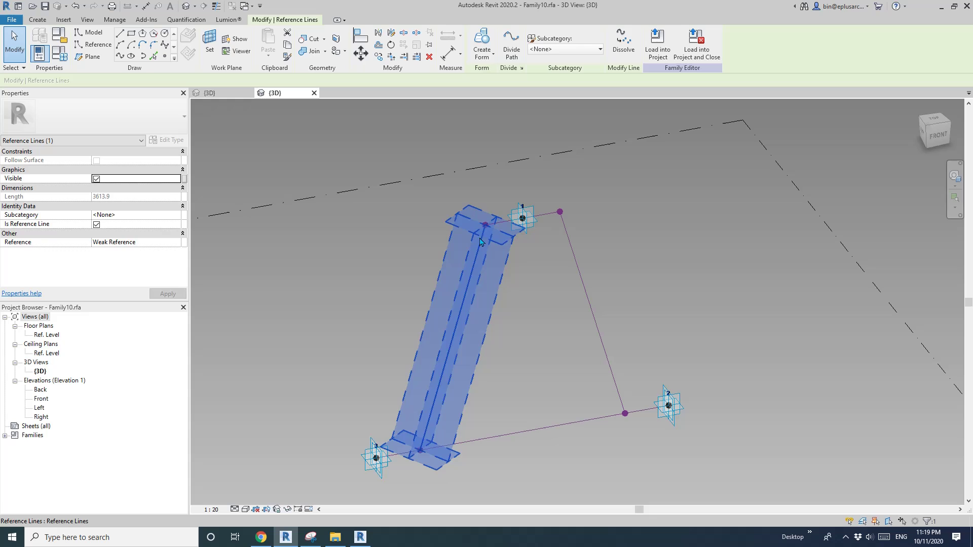
left_click(512, 43)
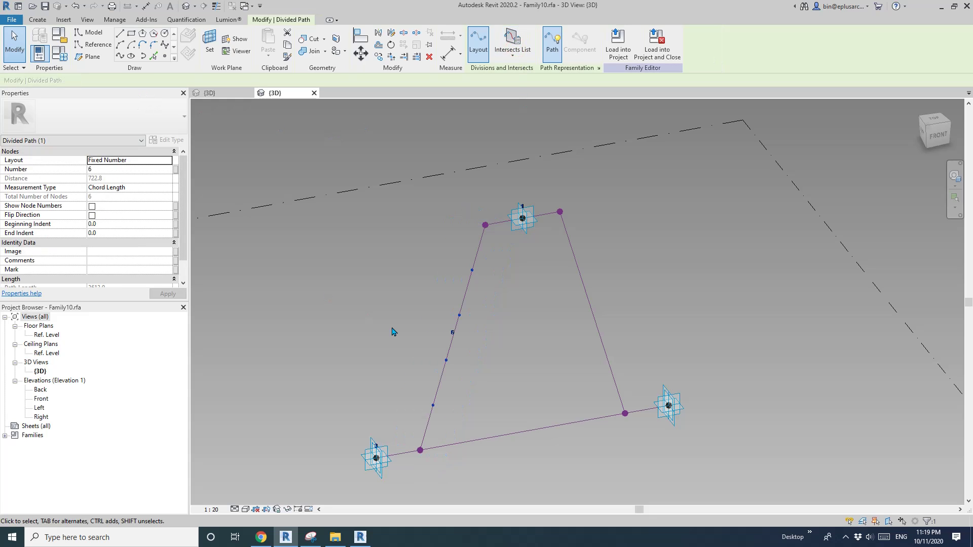
left_click(454, 336)
middle_click_drag(487, 337, 469, 336)
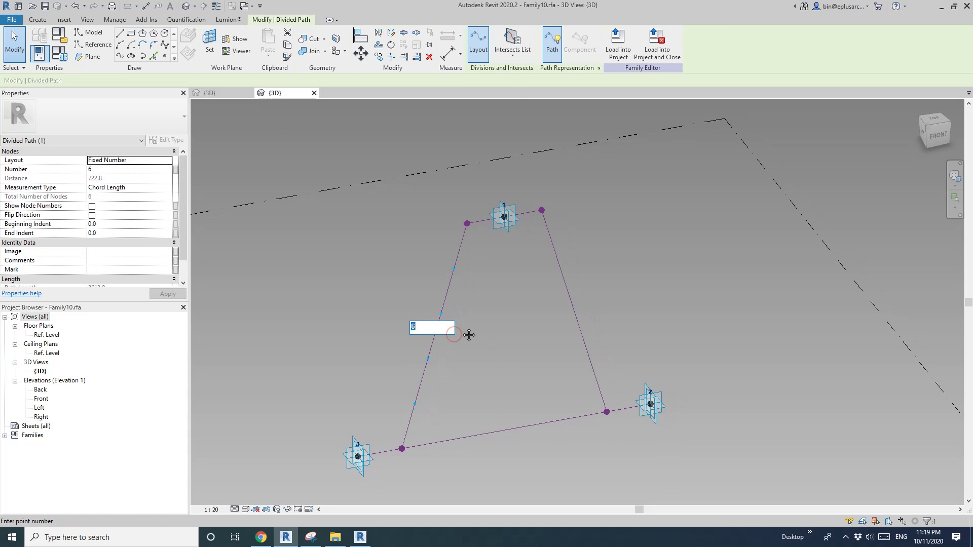
type("8")
key("Return")
left_click(514, 310)
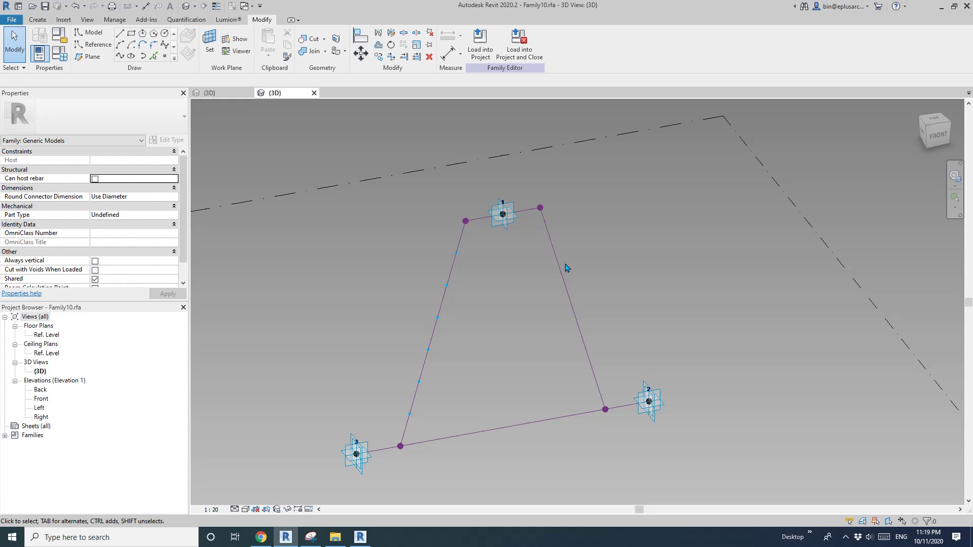
mouse_move(449, 284)
middle_mouse_down("shift")
mouse_move(488, 319)
mouse_move(465, 281)
middle_mouse_up("shift")
left_click(465, 253)
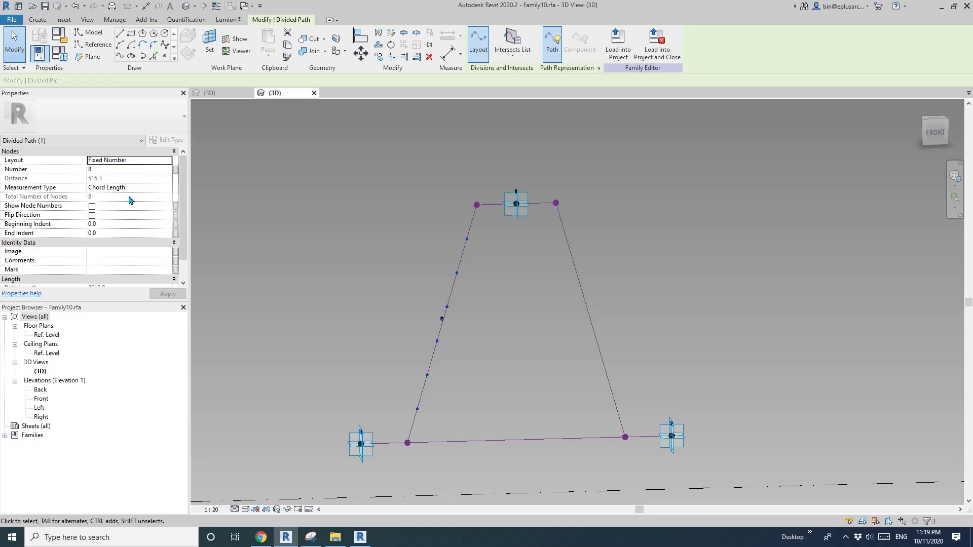
left_click(147, 170)
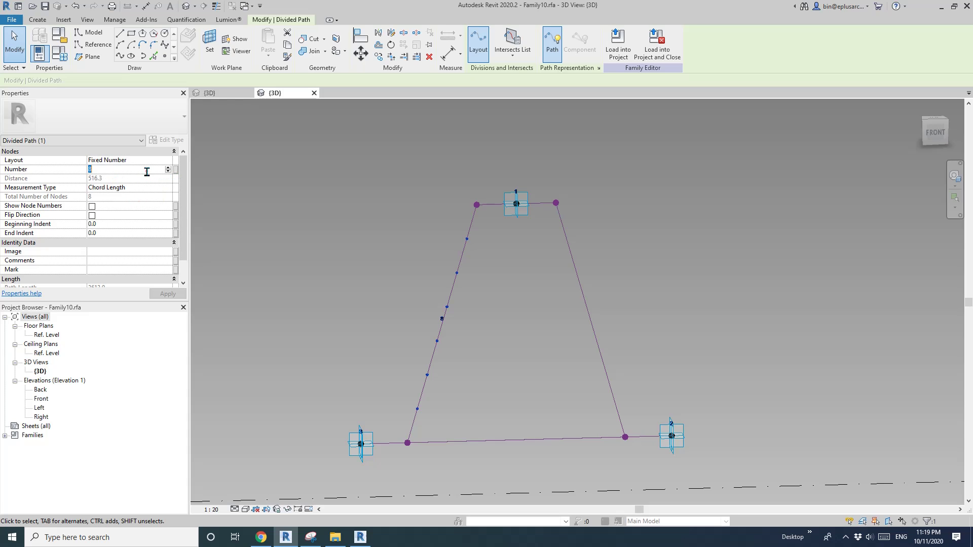
left_click(467, 256)
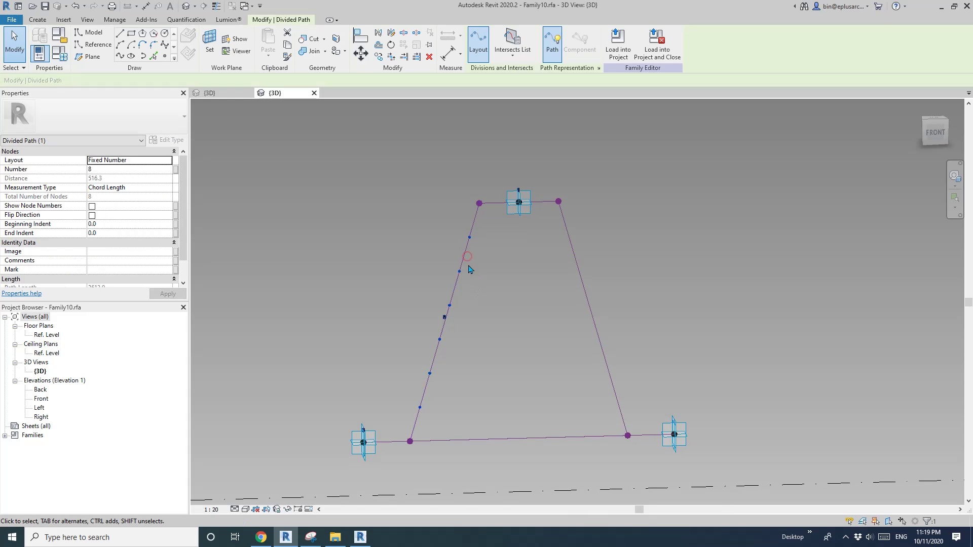
- Divide the right sloping reference line into a path of 8 nodes
left_click(577, 283)
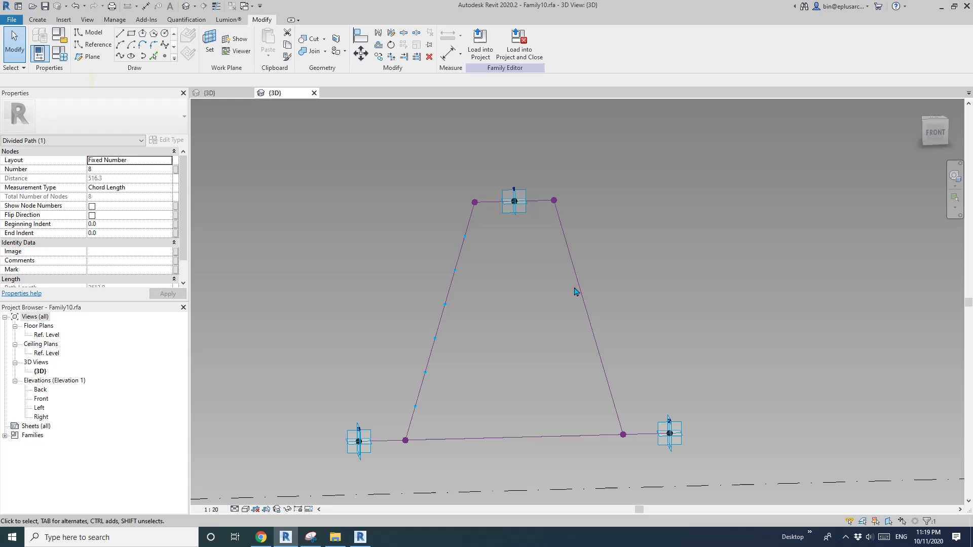
left_click(576, 284)
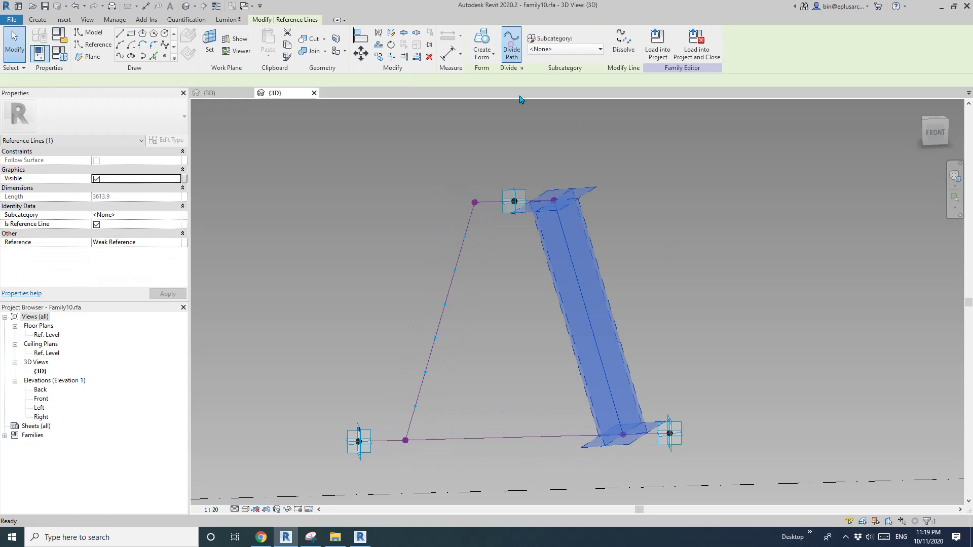
left_click(511, 45)
left_click(590, 312)
key("Return")
left_click(669, 276)
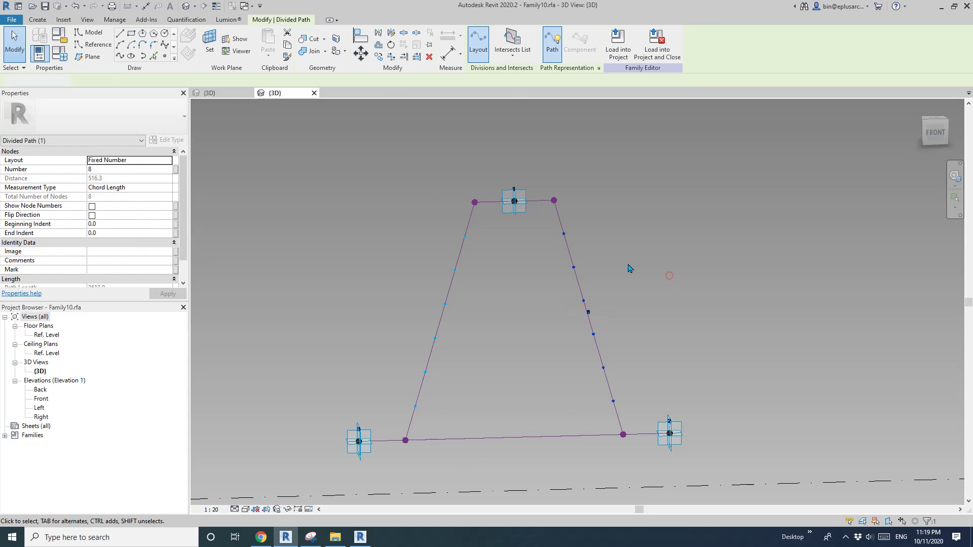
middle_click_drag(563, 276, 508, 283, "shift")
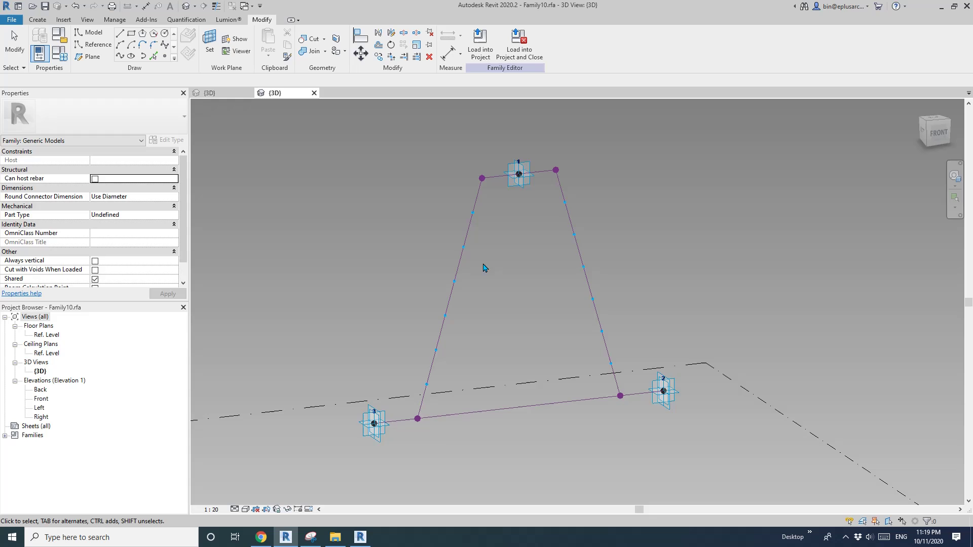
scroll(484, 264, "up", 1)
middle_click_drag(474, 241, 509, 249, "shift")
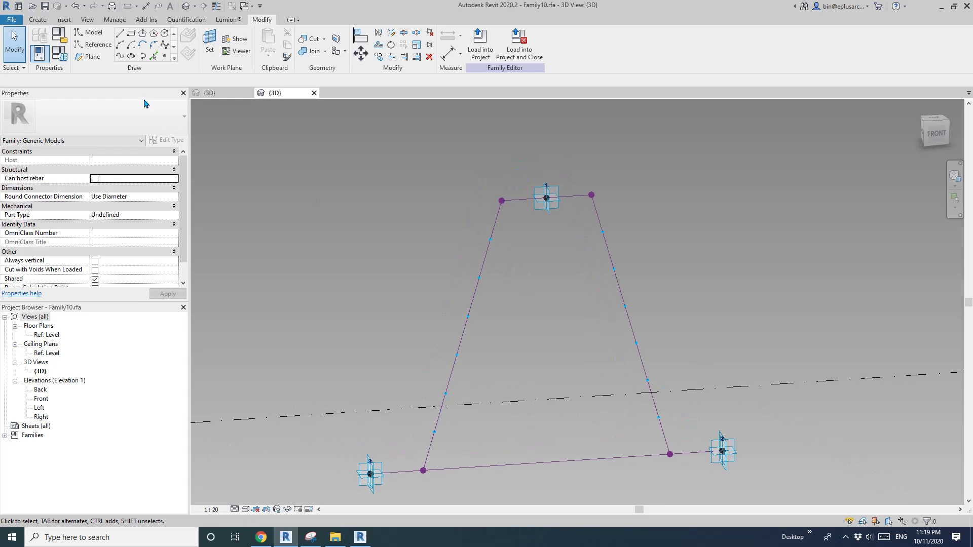
- Create a new family from the Metric Generic Model Adaptive template
left_click(18, 25)
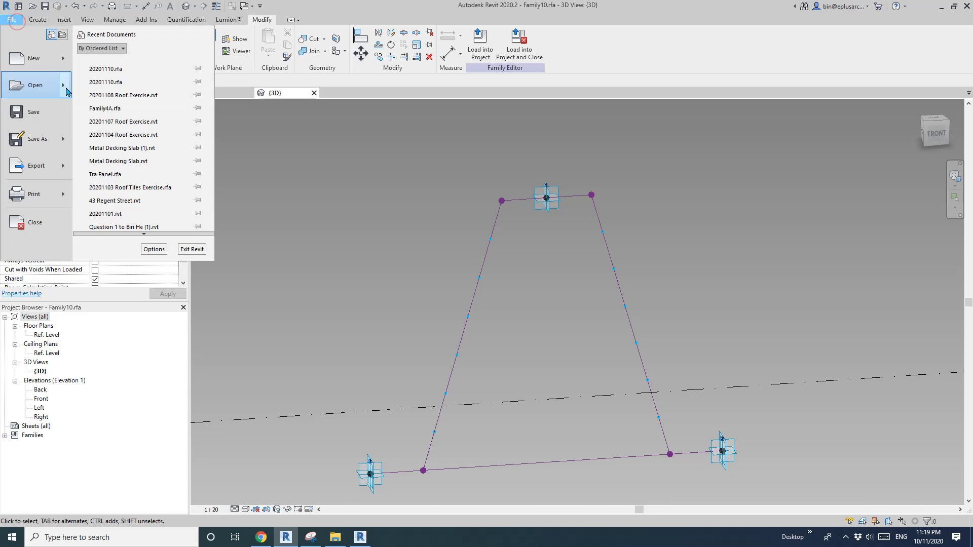
mouse_move(30, 87)
left_click(152, 175)
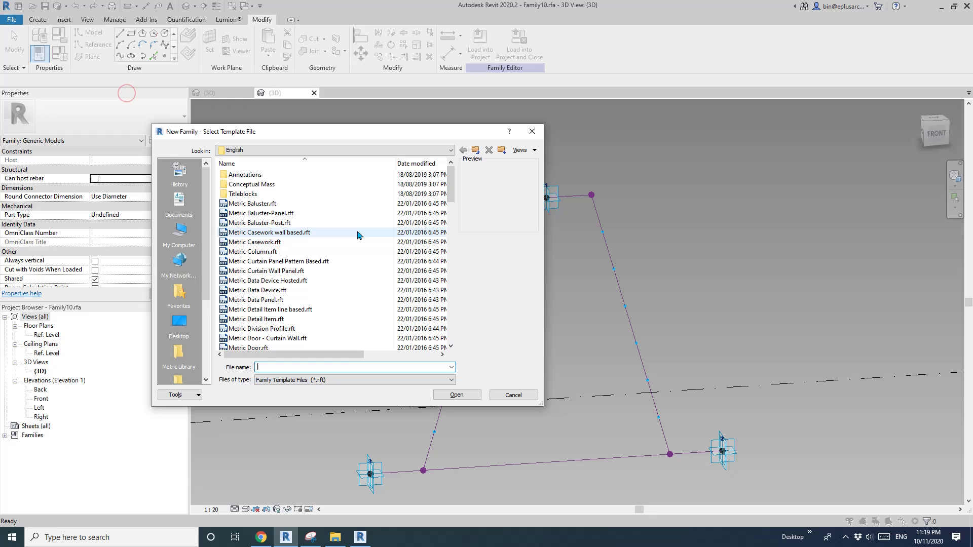
left_click(451, 256)
left_click(250, 310)
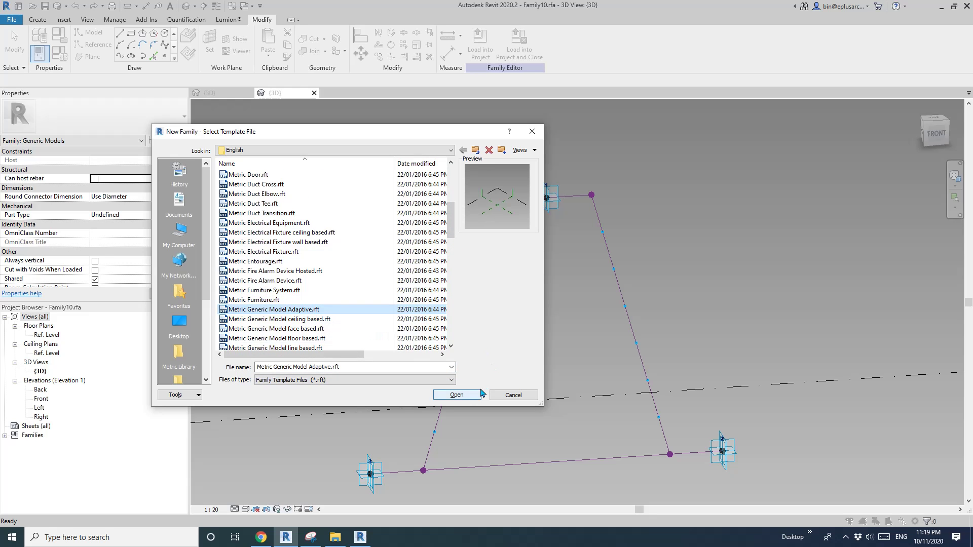
left_click(457, 395)
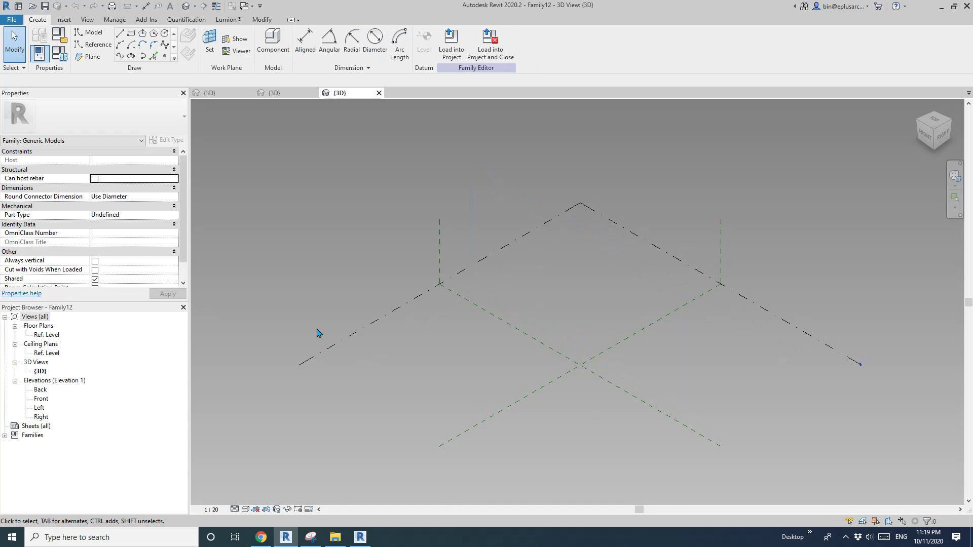
- In the Front elevation, place a reference point on the Center (Front/Back) work plane
double_click(42, 399)
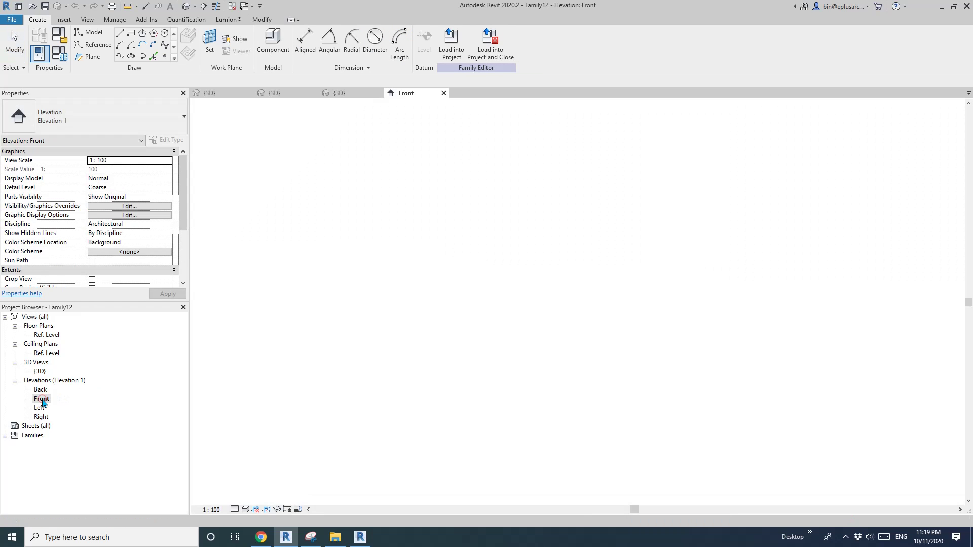
middle_click_drag(476, 436, 458, 416)
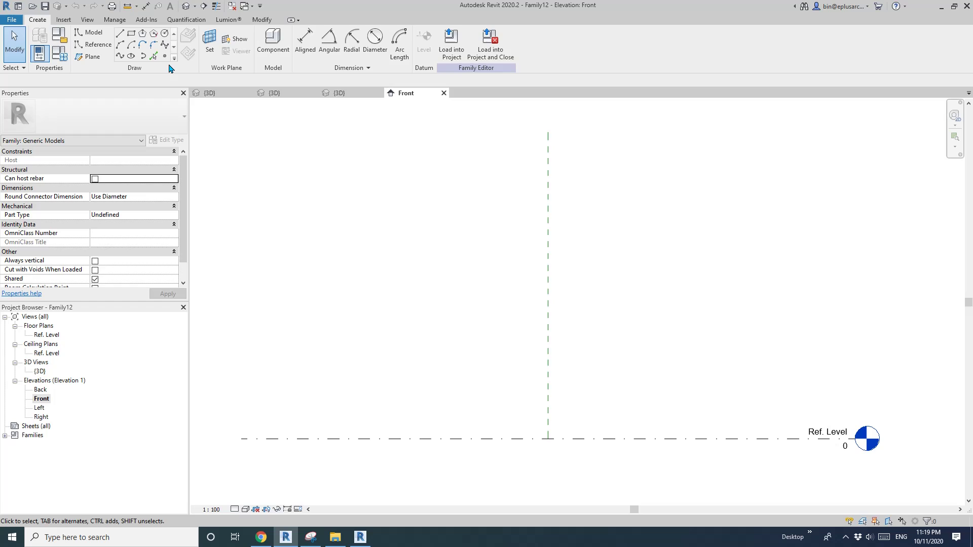
left_click(165, 56)
left_click(405, 223)
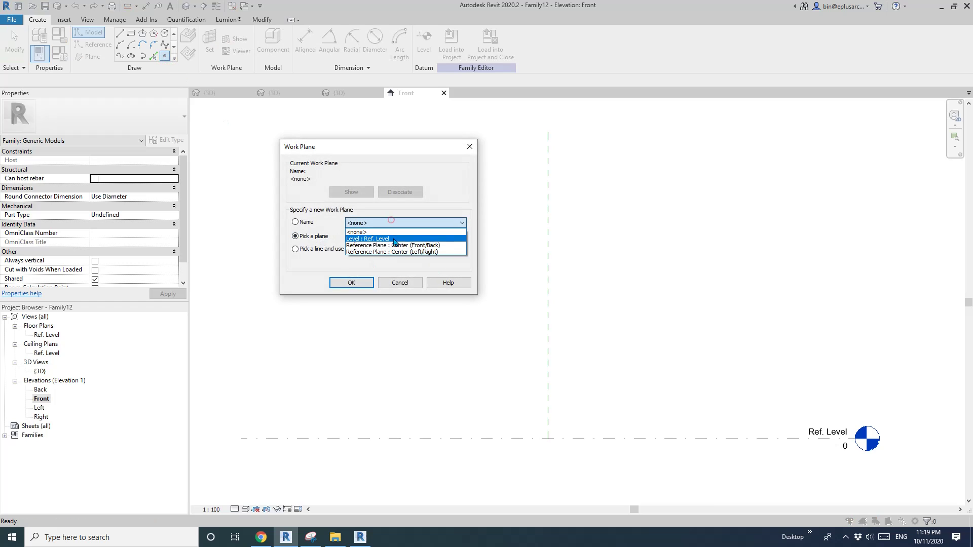
left_click(435, 245)
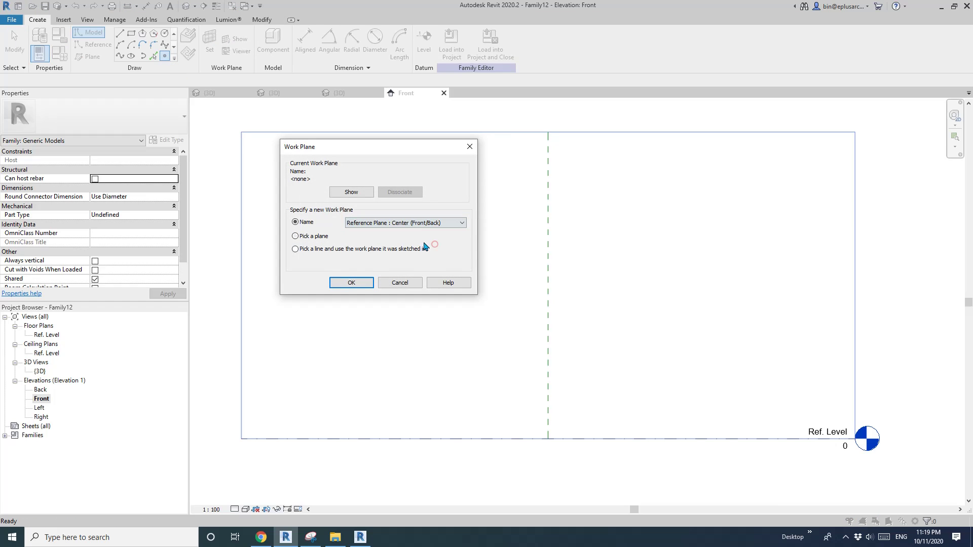
left_click(357, 282)
left_click(435, 312)
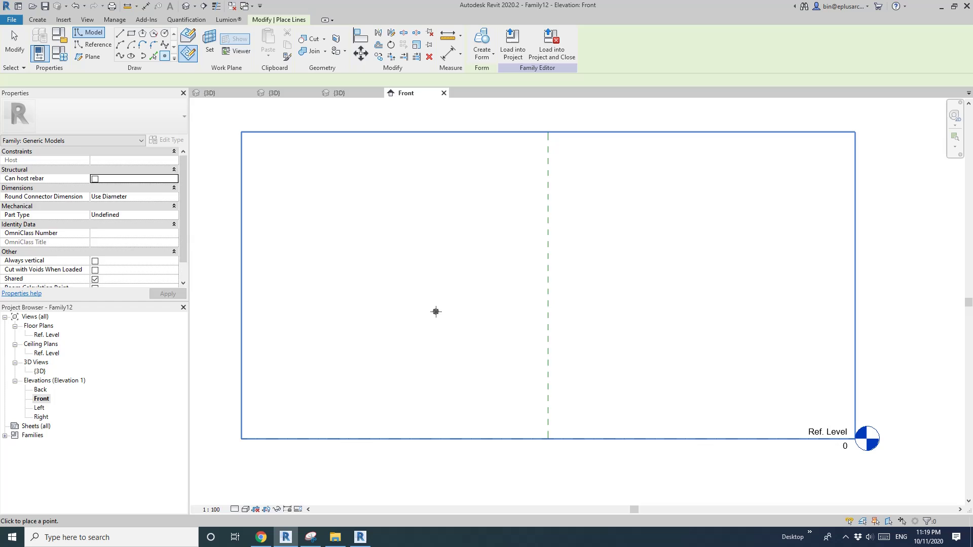
key("Escape")
- Copy the reference point twice, once to the right and once just below it
left_click(437, 313)
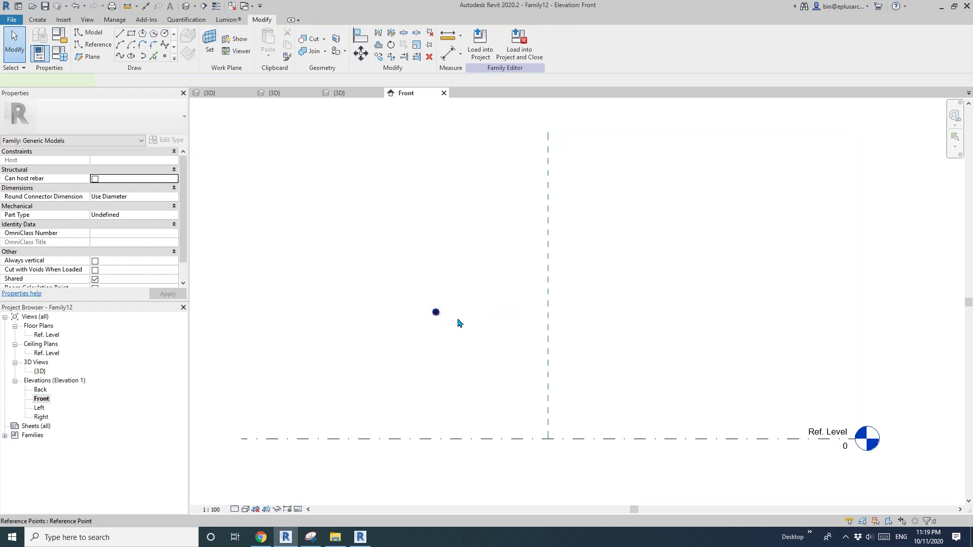
key("c")
key("o")
left_click(441, 275)
left_click(493, 275)
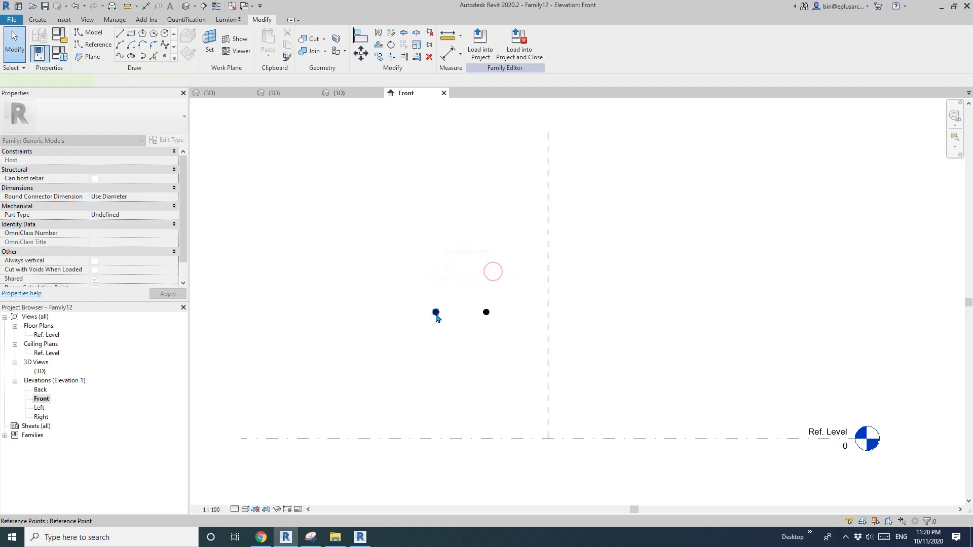
left_click(436, 313)
key("c")
key("o")
left_click(458, 250)
left_click(458, 266)
- Make all three reference points adaptive, numbered 1 to 3, and view them in 3D
left_click_drag(384, 289, 520, 340)
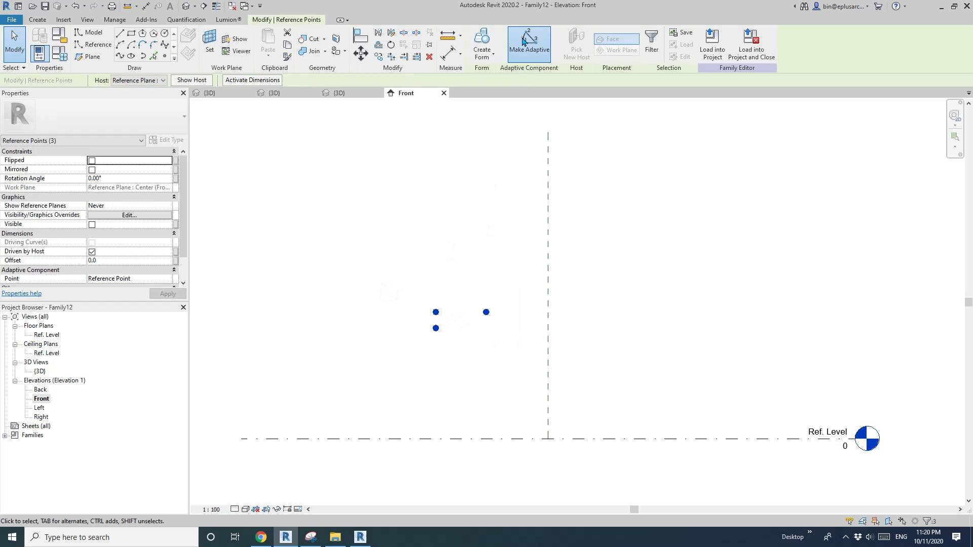
left_click(529, 41)
left_click(484, 233)
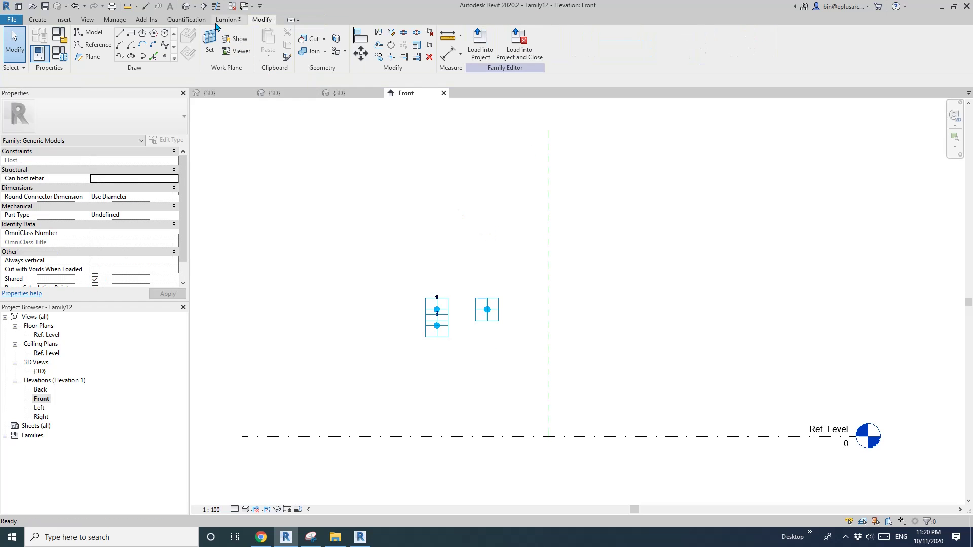
left_click(339, 93)
scroll(639, 314, "up", 5)
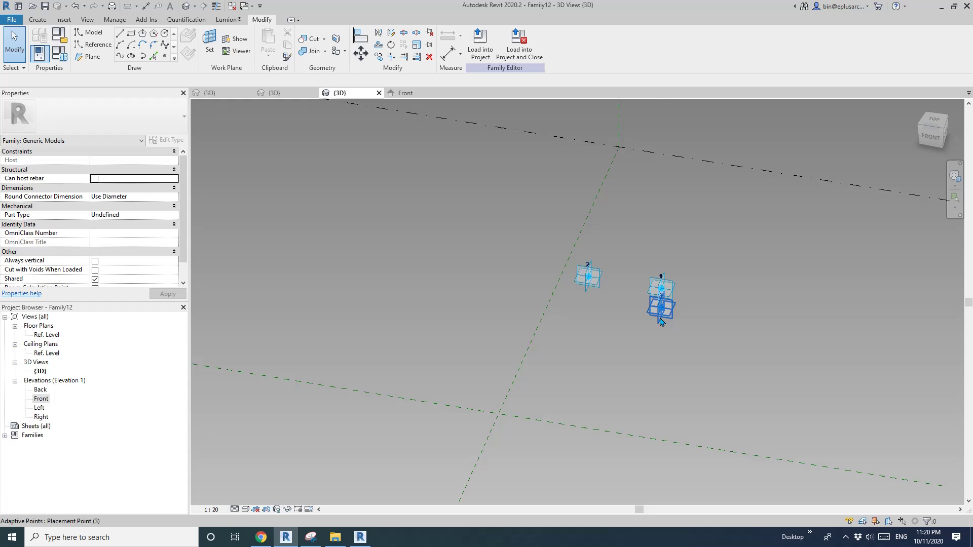
scroll(660, 319, "up", 3)
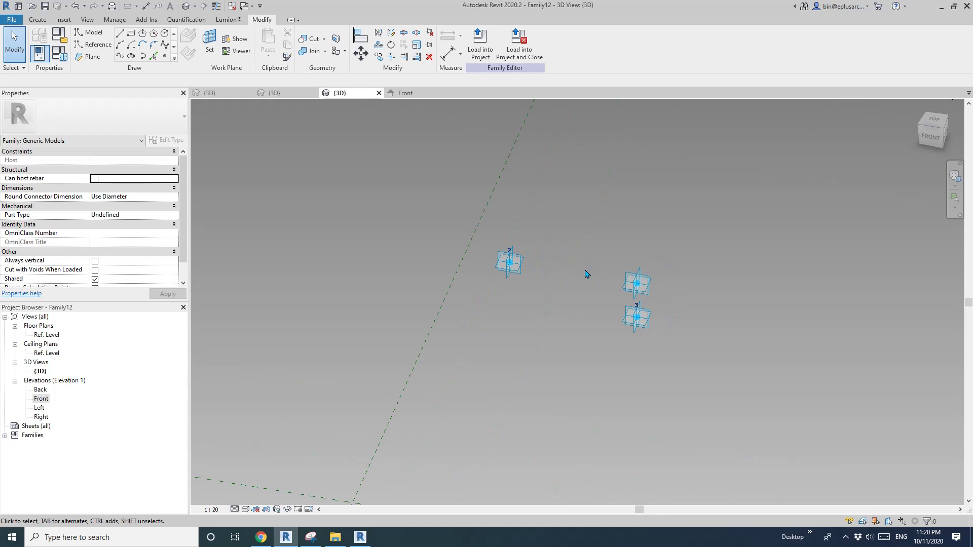
scroll(585, 274, "up", 4)
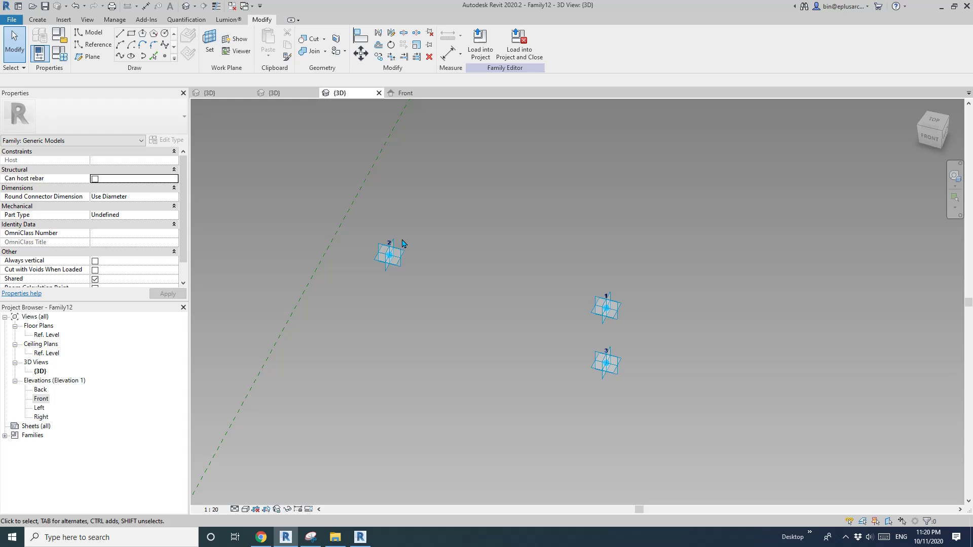
scroll(583, 288, "up", 2)
middle_click_drag(583, 288, 614, 282)
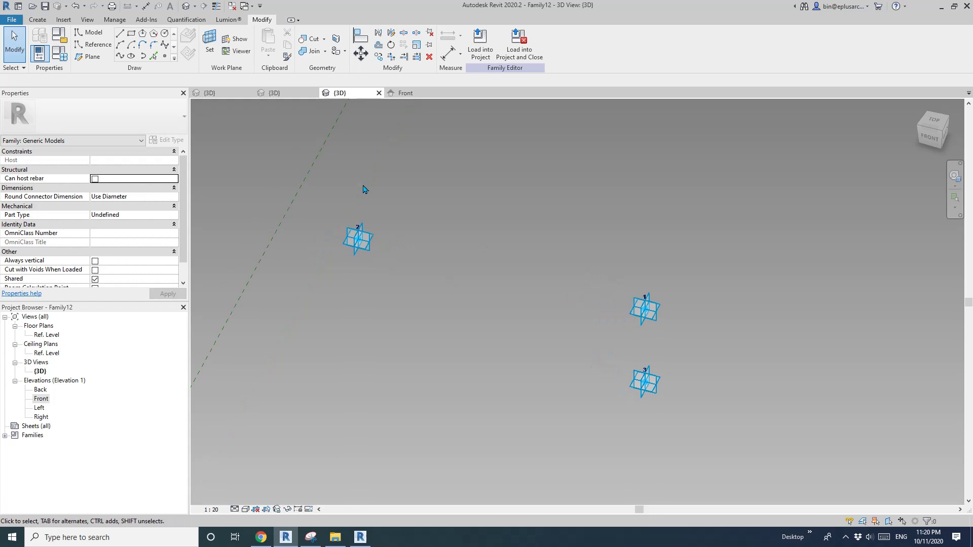
- Host a reference point on adaptive point 2's work plane and lift it 199.5 off
left_click(154, 56)
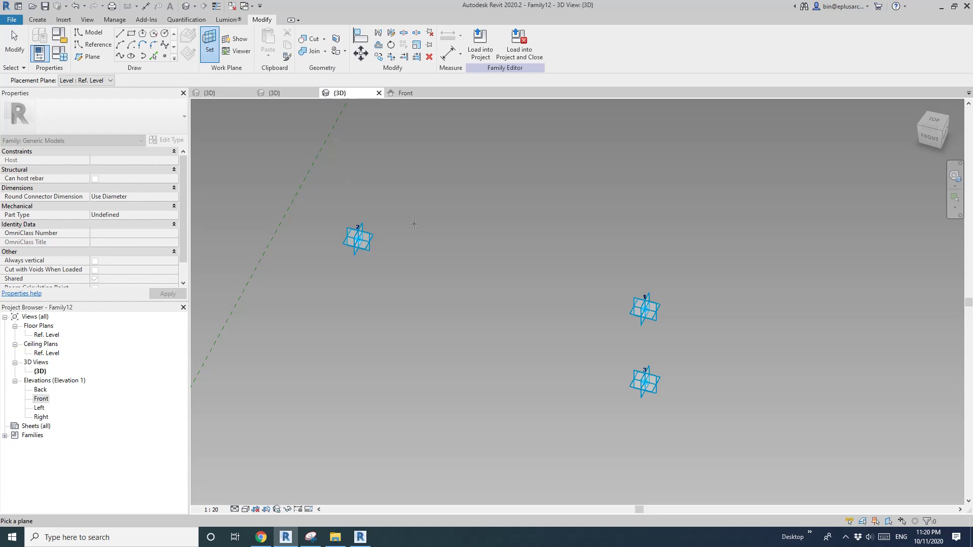
mouse_move(433, 258)
middle_mouse_down("shift")
mouse_move(397, 267)
mouse_move(379, 302)
mouse_move(420, 260)
middle_mouse_up("shift")
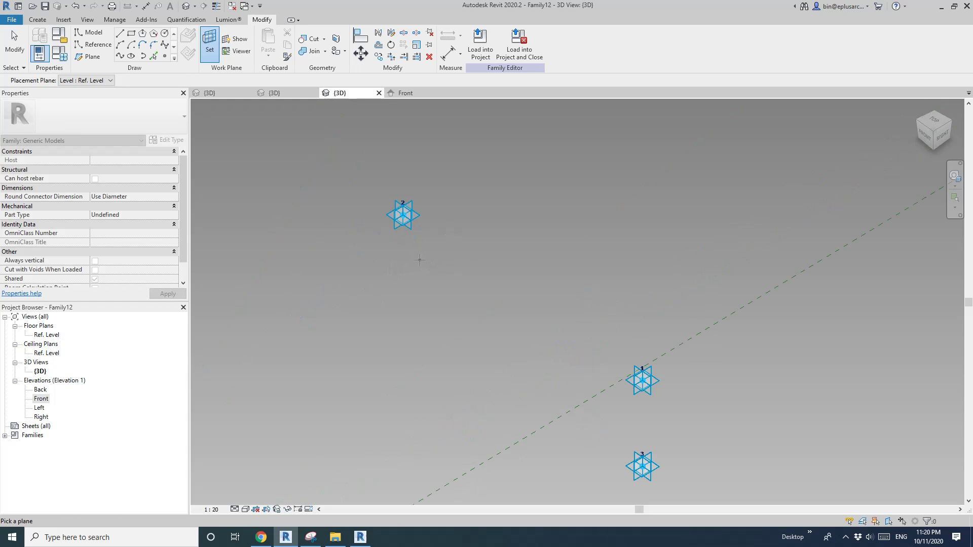
left_click(412, 229)
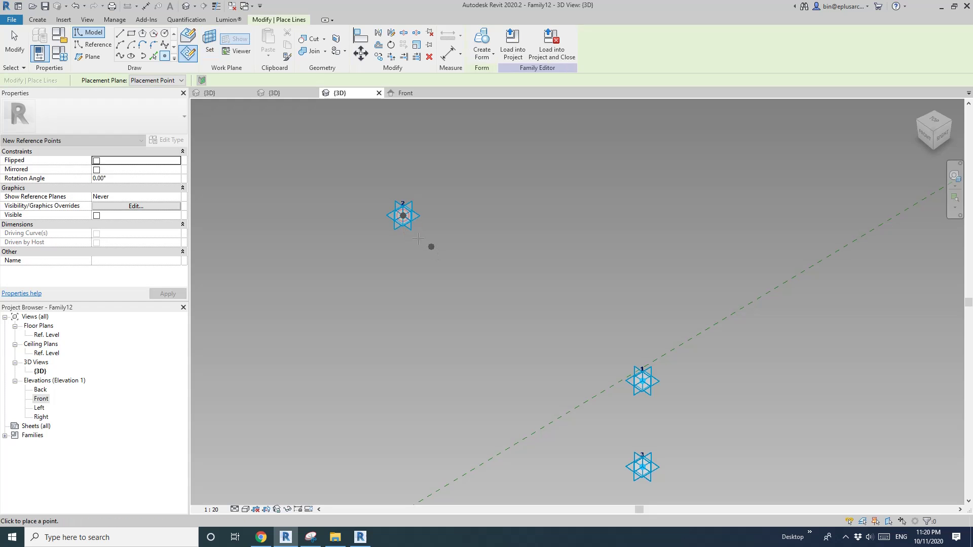
key("Escape")
left_click(403, 218)
left_click_drag(421, 206, 443, 194)
- Host a second reference point on adaptive point 2 and select the offset point
left_click(209, 43)
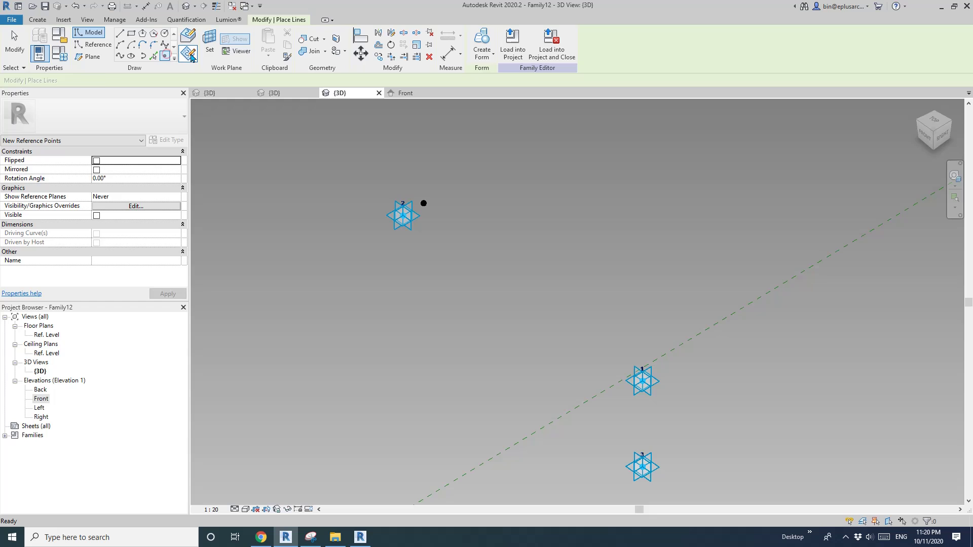
left_click(413, 229)
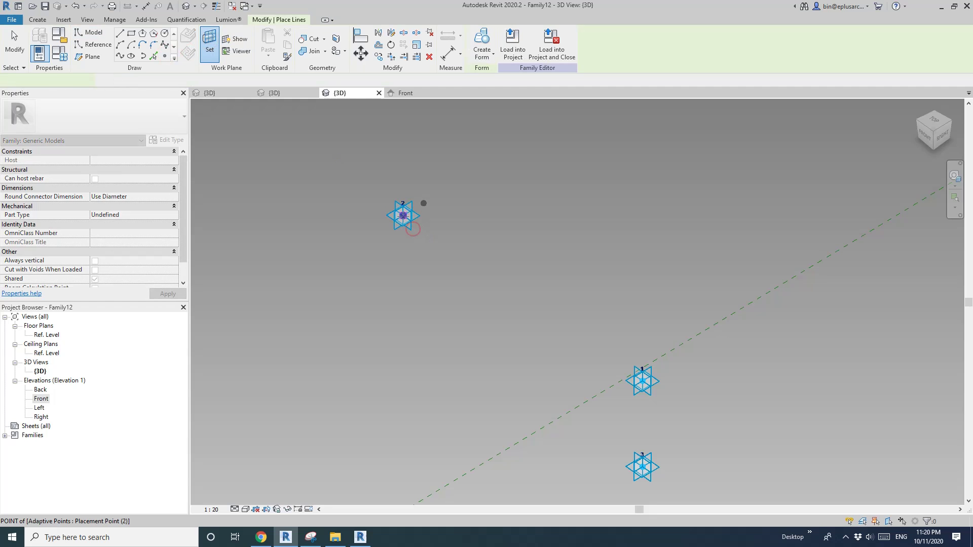
key("Escape")
left_click(417, 208)
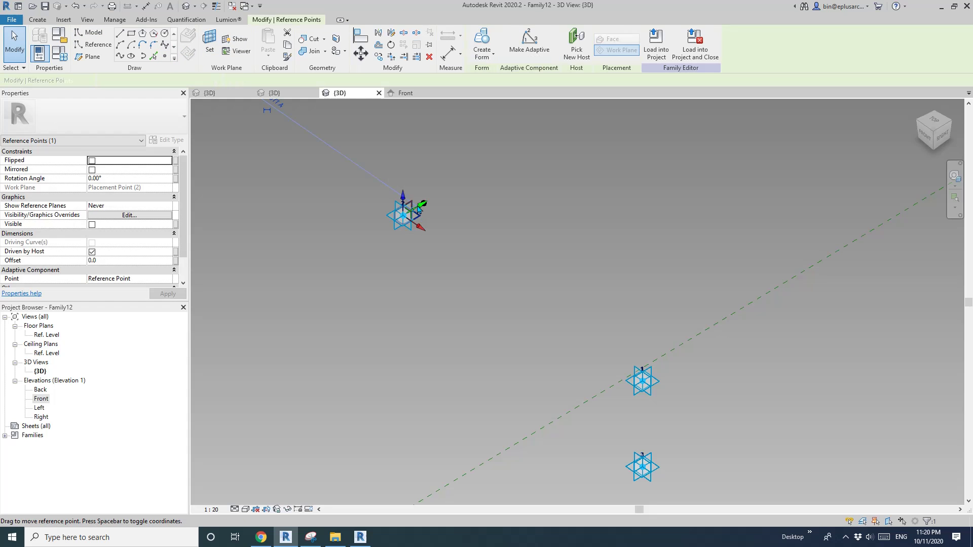
key("Escape")
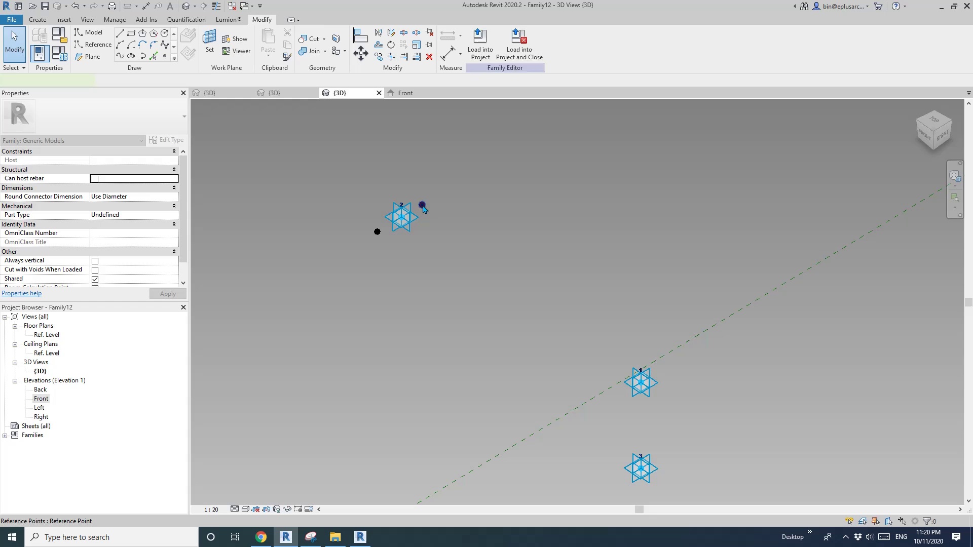
left_click(423, 207)
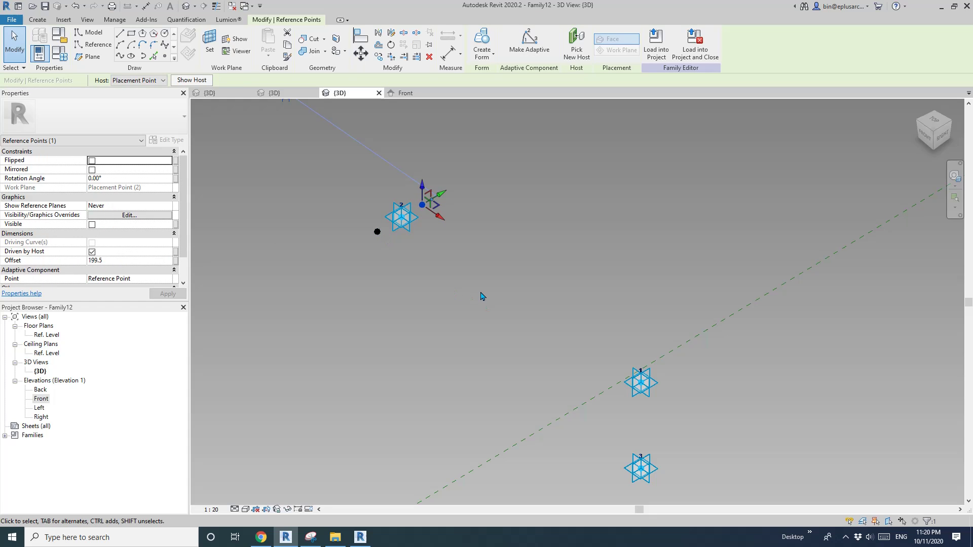
- Link the first hosted point's Offset to a new Half Thickness parameter
left_click(175, 261)
left_click(671, 343)
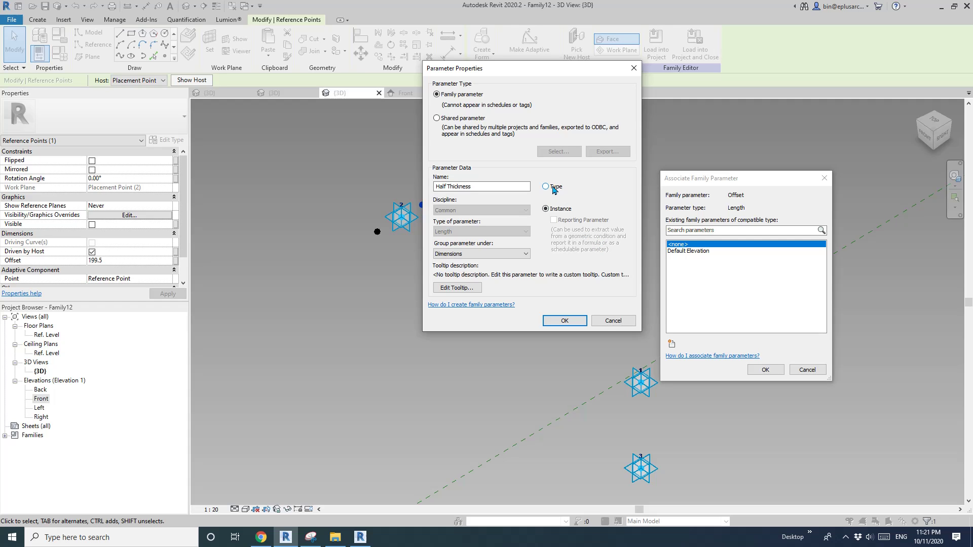
left_click(566, 321)
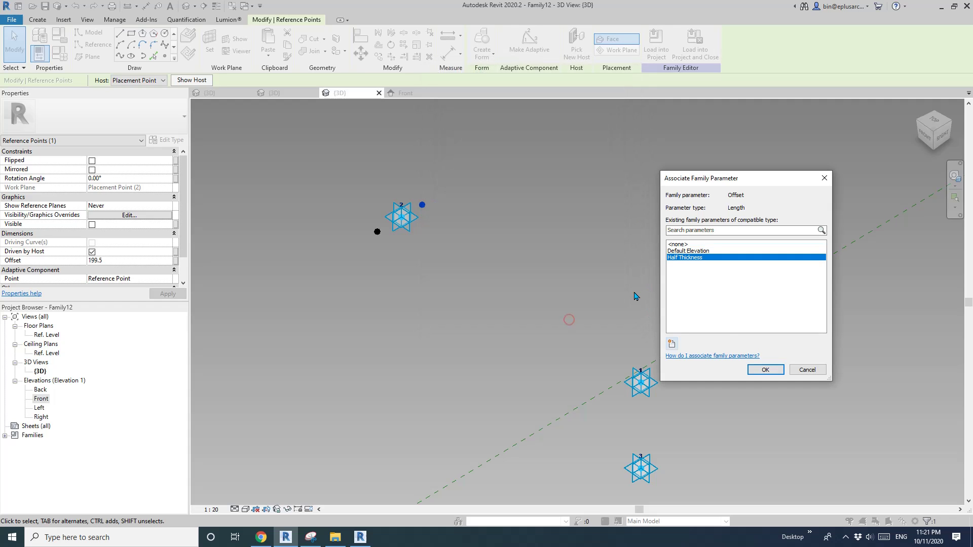
left_click(751, 365)
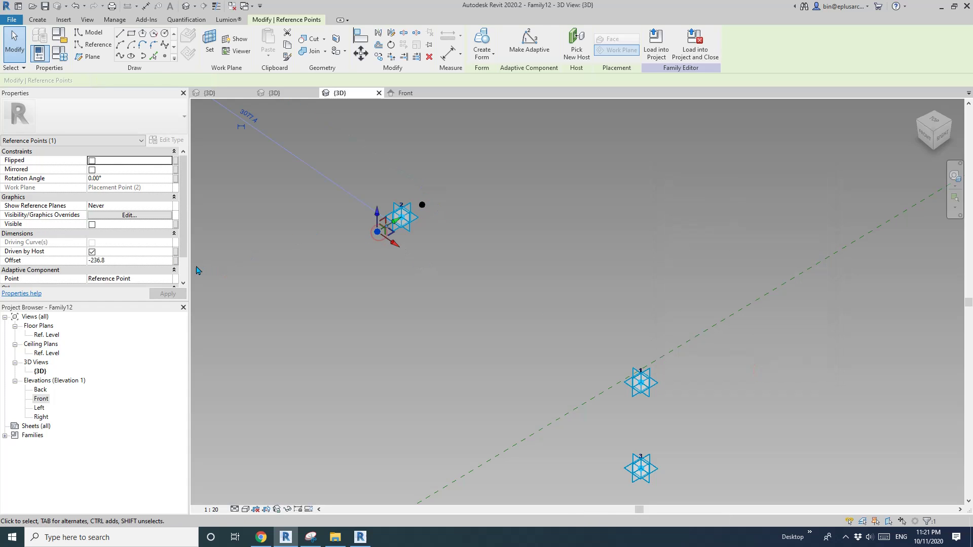
- Link the second hosted point's Offset to a new Half Thickness N parameter
left_click(175, 260)
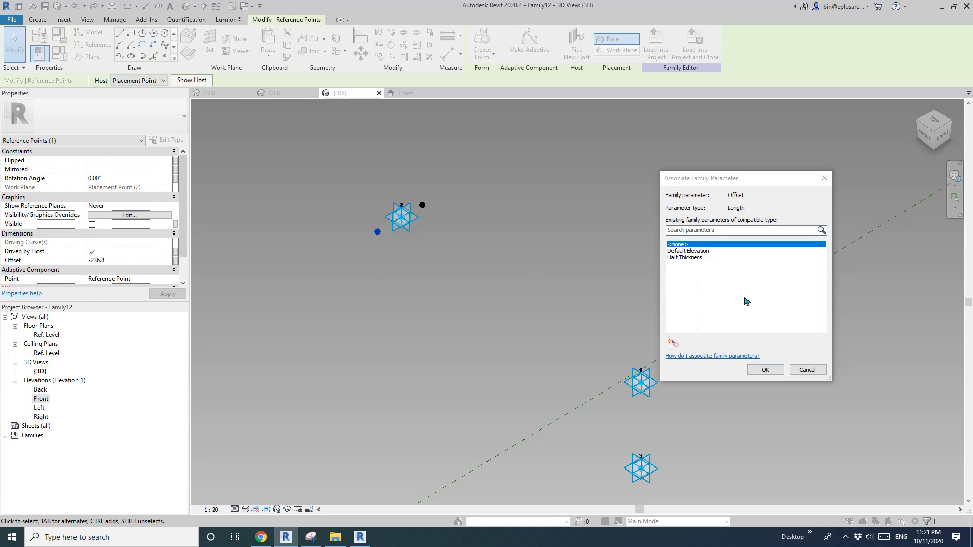
left_click(673, 344)
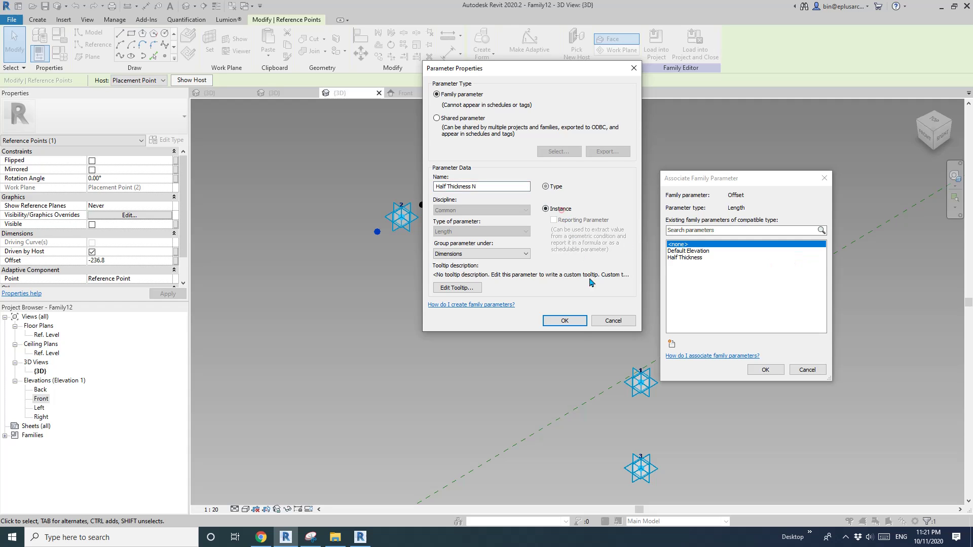
left_click(565, 320)
left_click(765, 369)
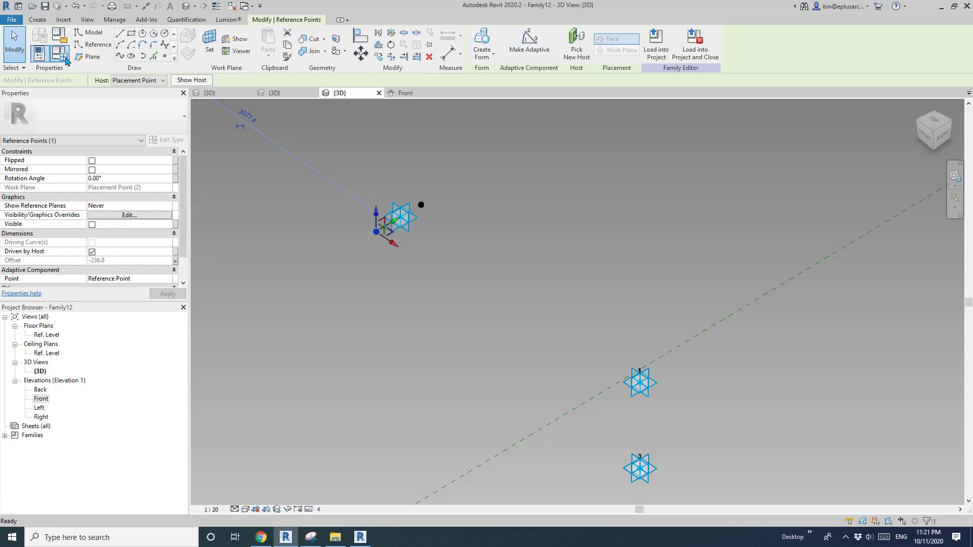
- In Family Types, set Half Thickness N's formula to Half Thickness, dismissing the identical-points warning
left_click(65, 60)
left_click(292, 162)
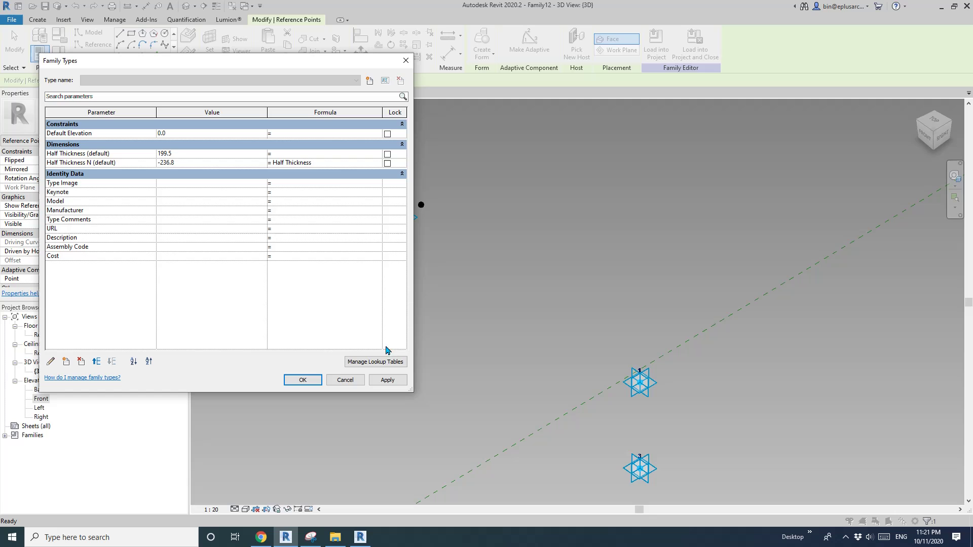
left_click(387, 379)
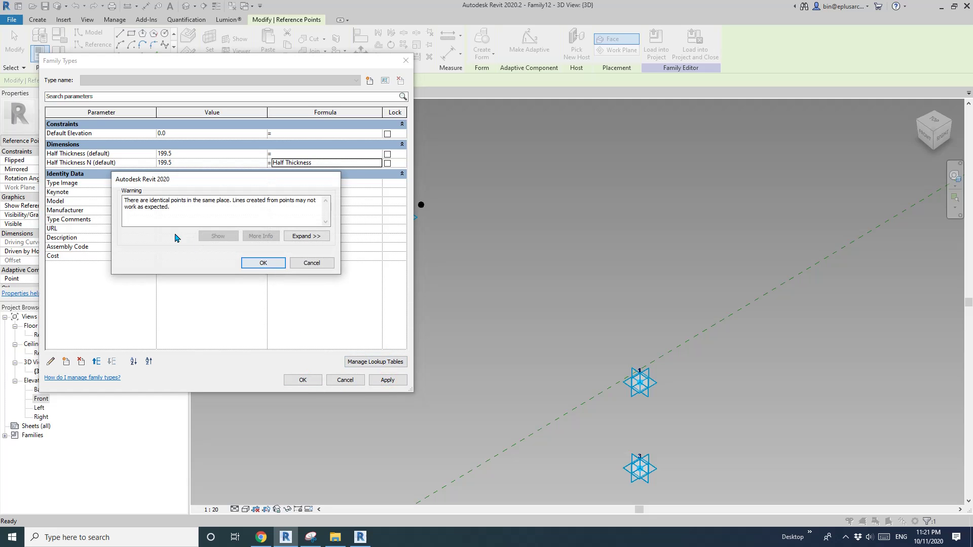
left_click(318, 264)
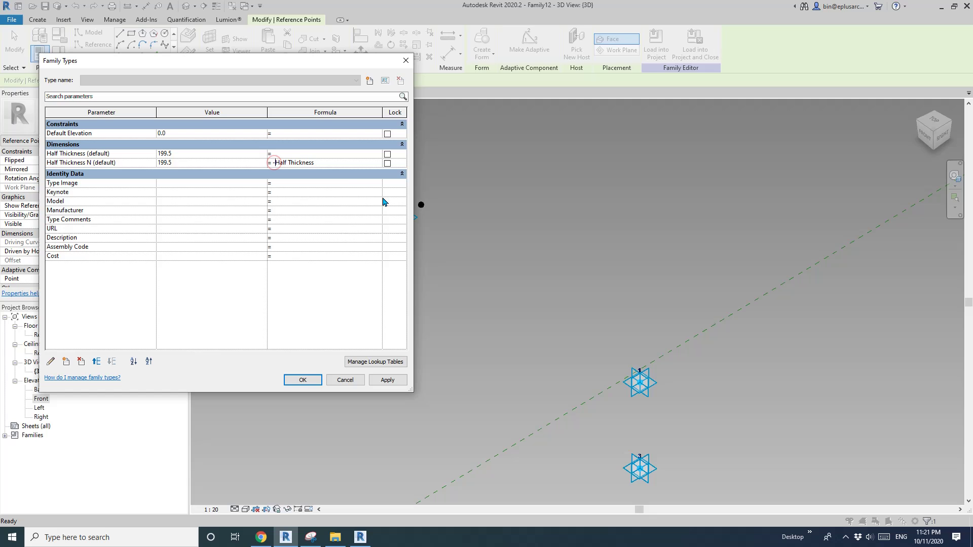
- Keep the parameter changes and pan the 3D view over to placement point 1
left_click(313, 381)
scroll(514, 289, "down", 1)
middle_click_drag(503, 299, 517, 291)
middle_click_drag(453, 245, 430, 238)
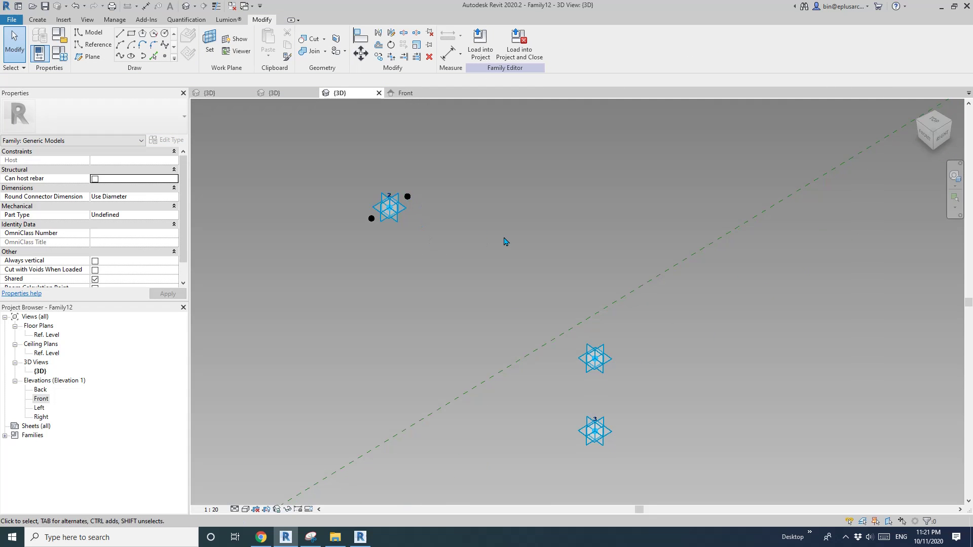
middle_click_drag(504, 241, 461, 227)
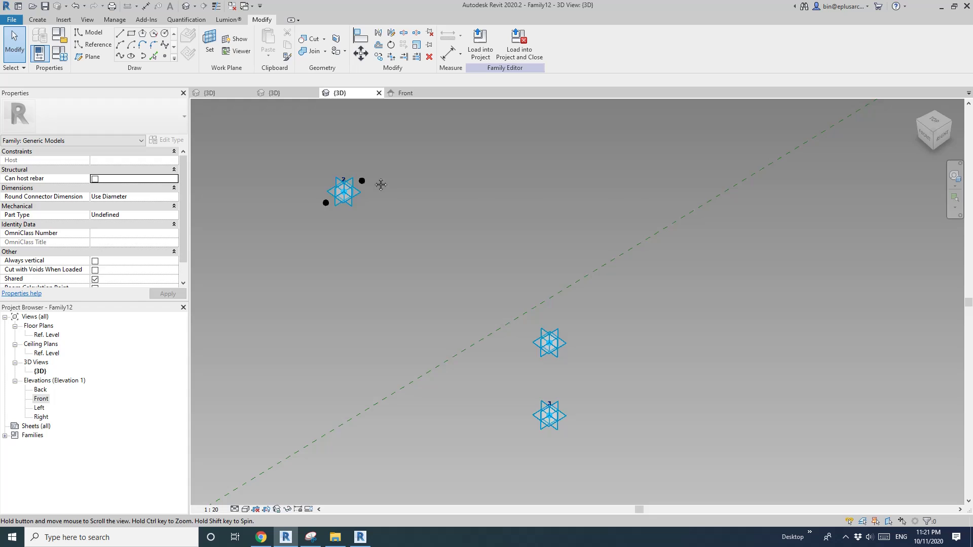
middle_click_drag(380, 184, 351, 139)
- Host a reference point on placement point 1 with its Offset linked to Half Thickness
left_click(209, 43)
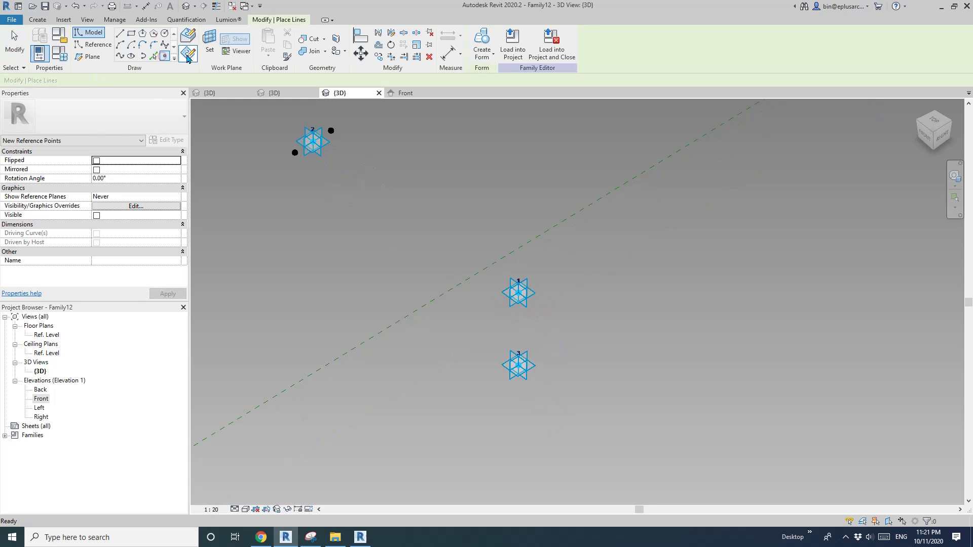
left_click(519, 294)
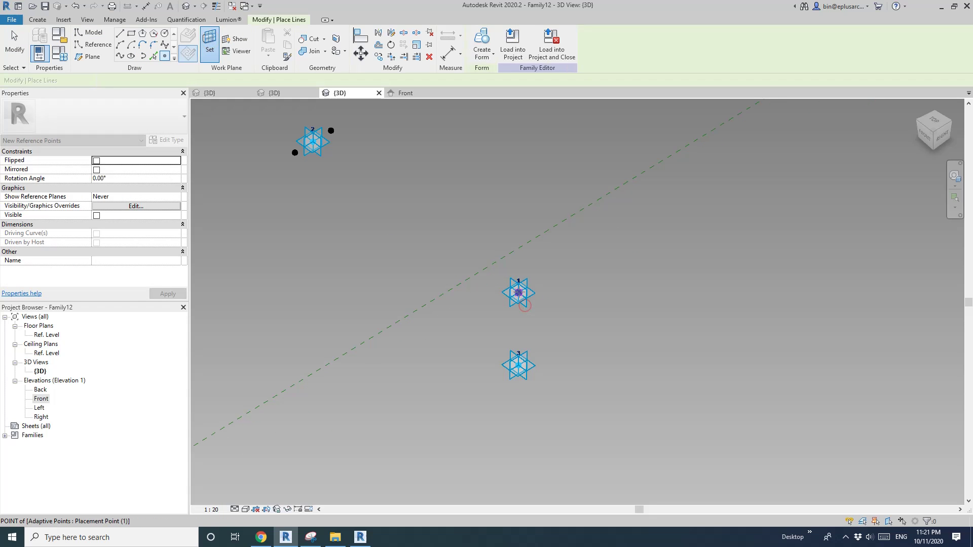
left_click(520, 296)
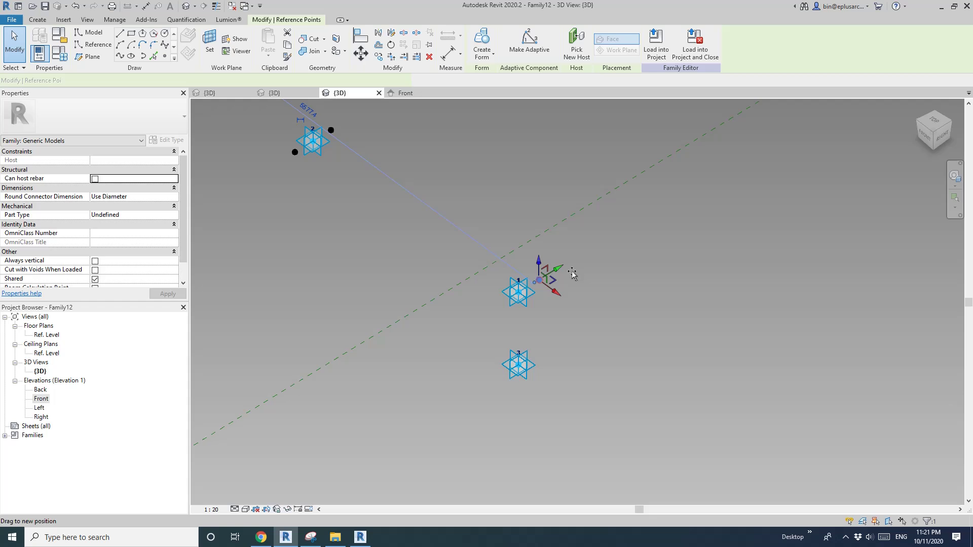
left_click(176, 260)
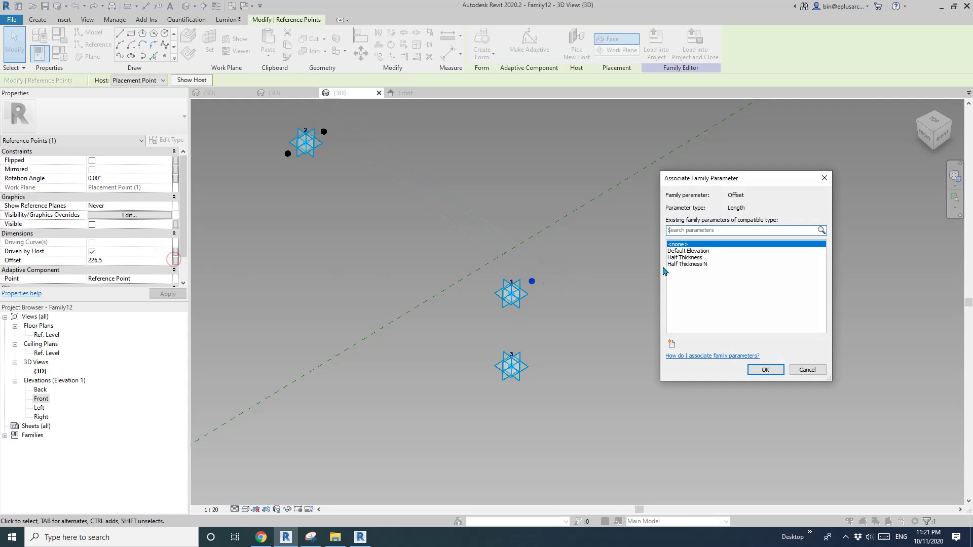
left_click(683, 258)
left_click(779, 372)
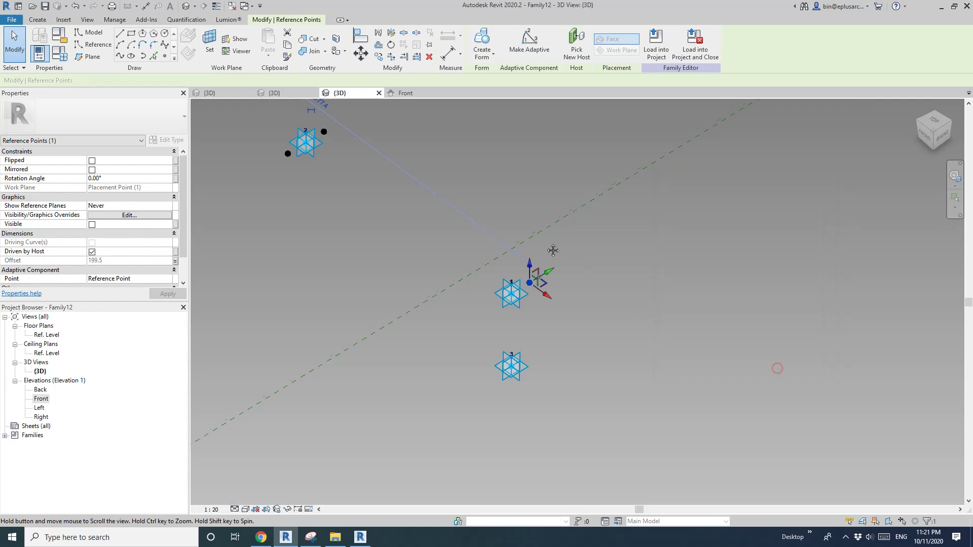
- Add a second point on placement point 1, on the opposite side, with its Offset linked to Half Thickness N
left_click(164, 56)
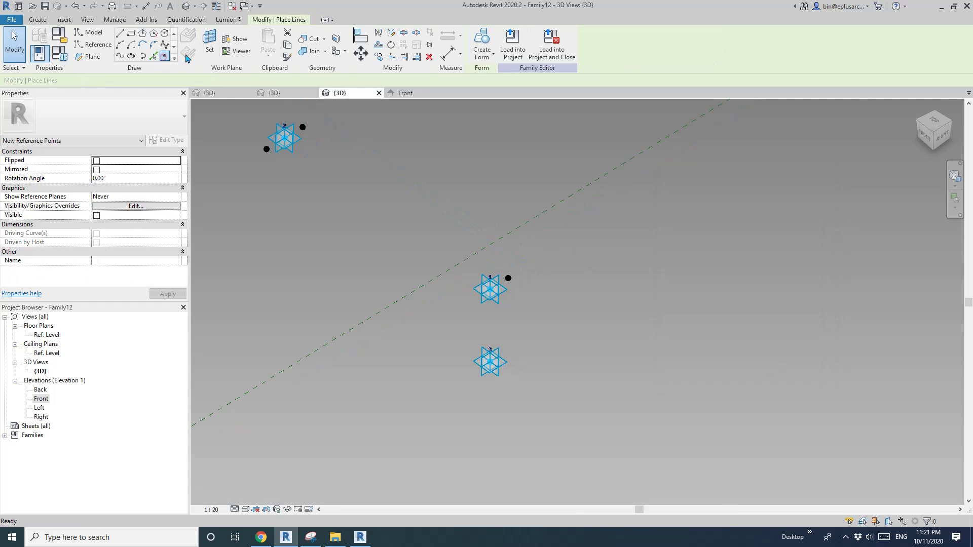
left_click(499, 304)
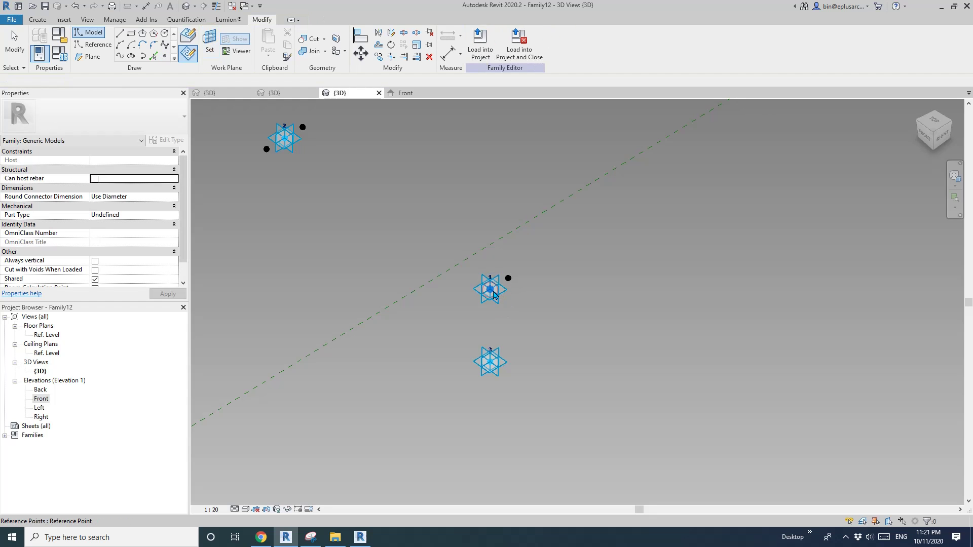
key("Escape")
left_click_drag(511, 278, 482, 295)
middle_click_drag(369, 269, 362, 269)
left_click(176, 262)
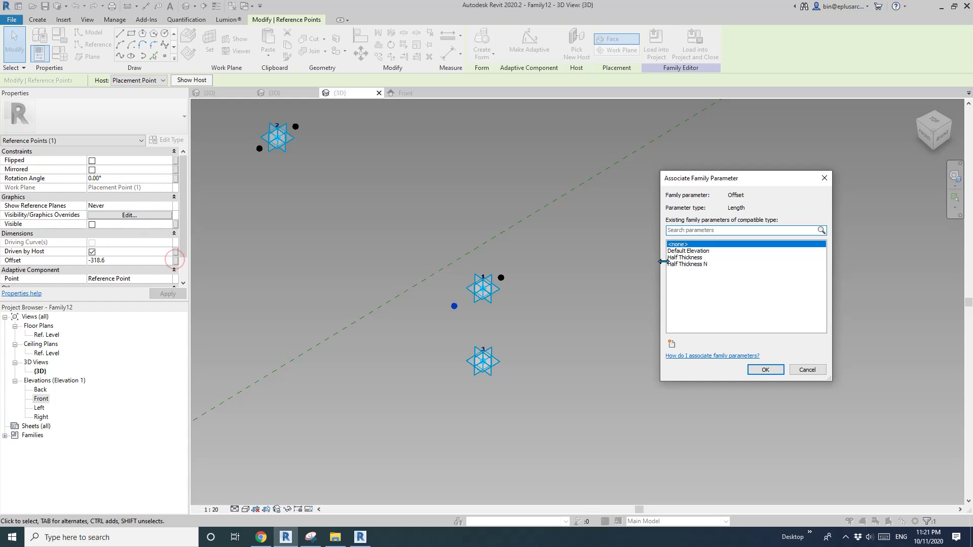
left_click(683, 264)
left_click(765, 370)
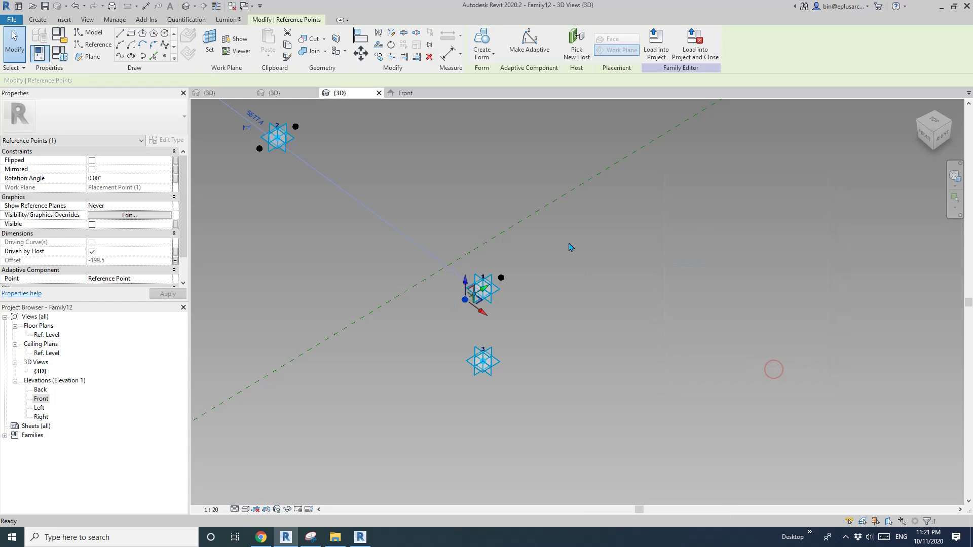
left_click(557, 242)
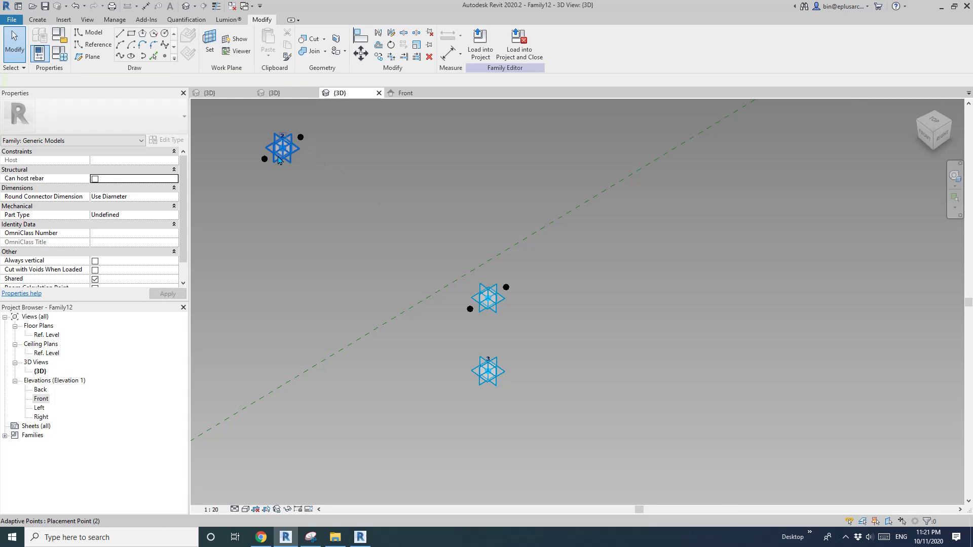
- Join the two offset points beside placement point 2 with a line through points
middle_click_drag(307, 152, 374, 221, "shift")
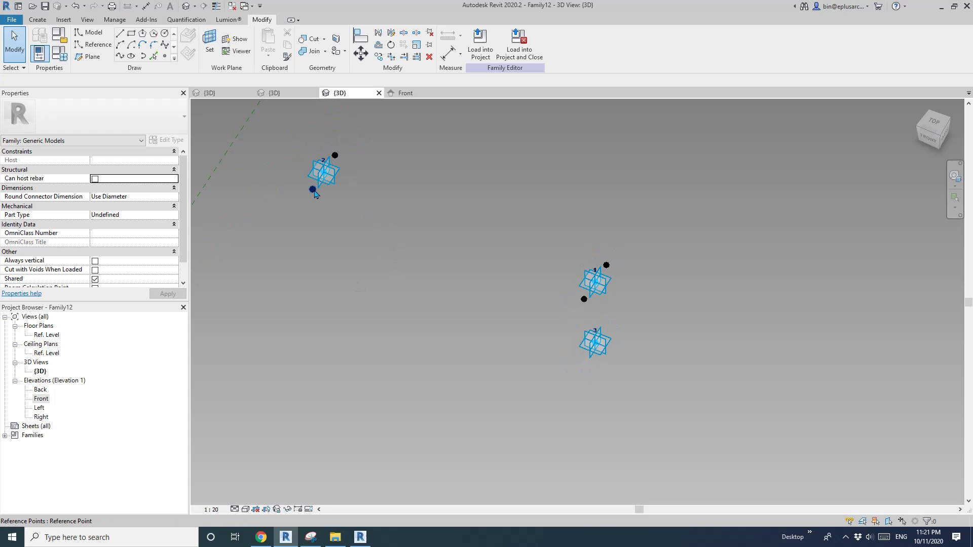
middle_click_drag(609, 269, 458, 245, "shift")
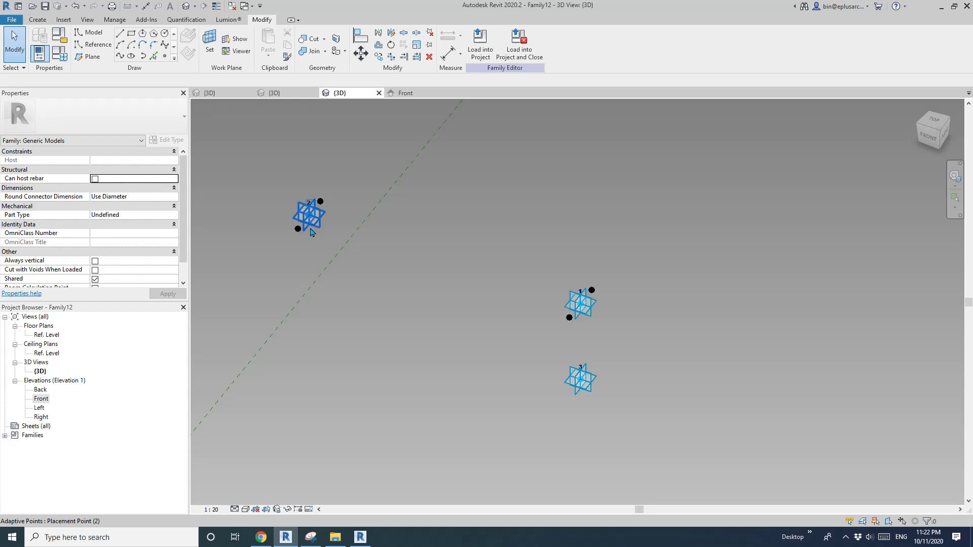
middle_click_drag(310, 232, 400, 243, "shift")
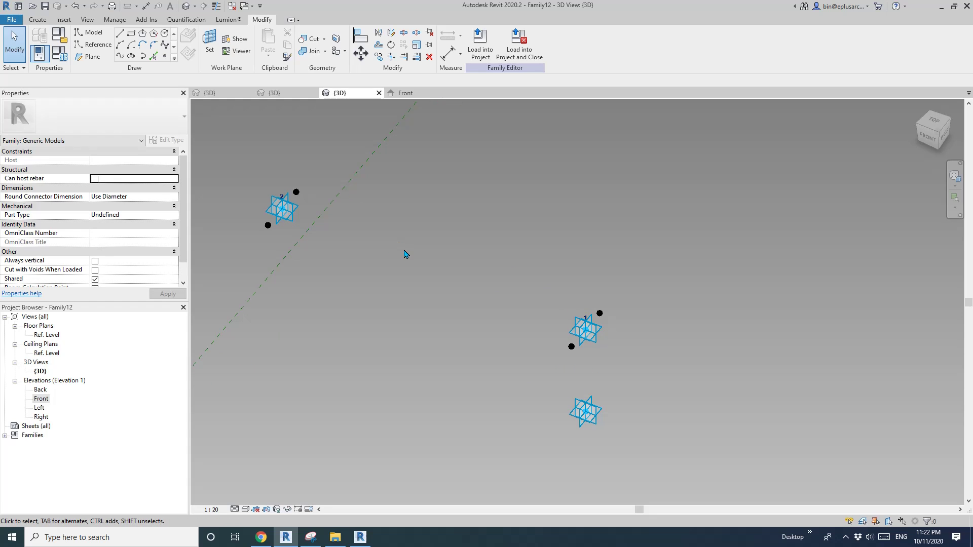
left_click(296, 192)
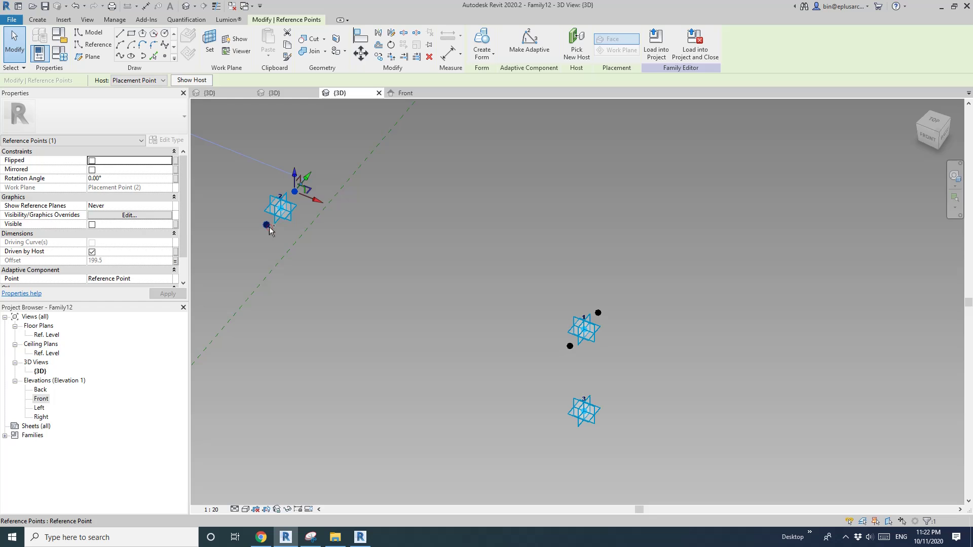
left_click(266, 225, "ctrl")
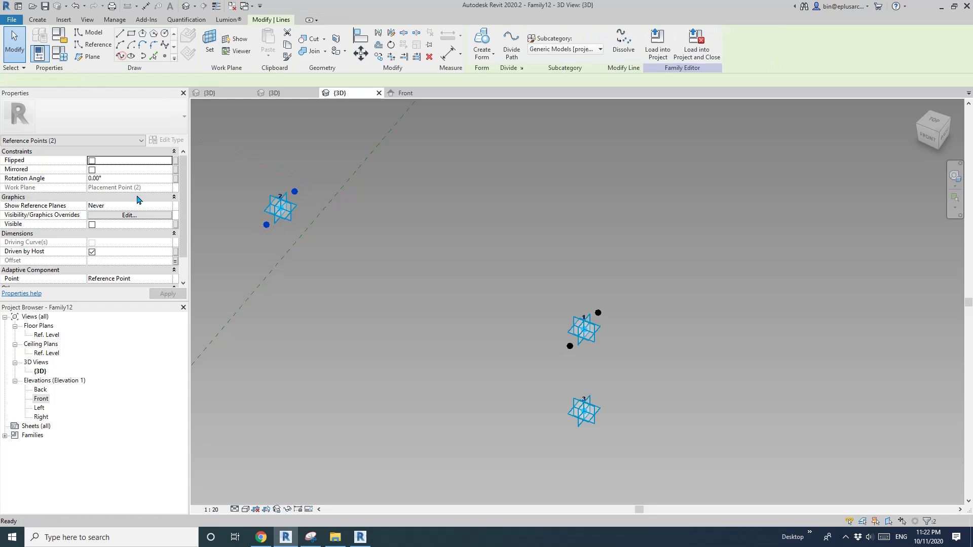
left_click(96, 234)
left_click(388, 217)
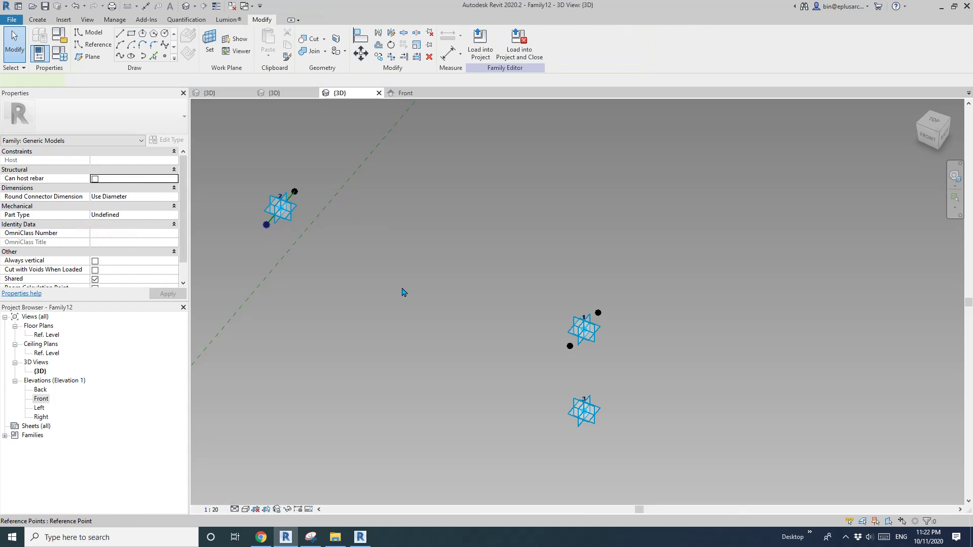
- Connect the lower and the upper offset points of placement points 1 and 2 with lines
left_click(570, 346, "ctrl")
left_click(120, 56)
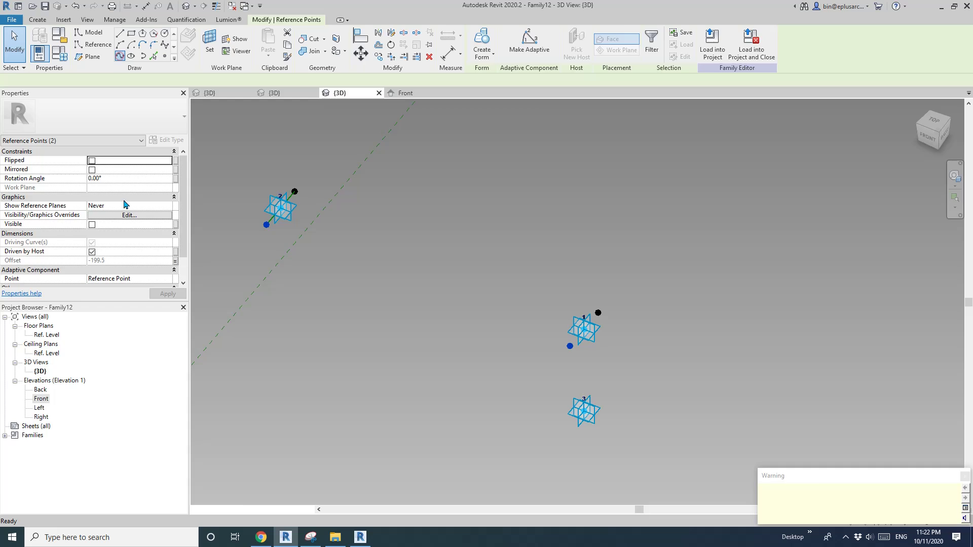
left_click(95, 234)
left_click(305, 201)
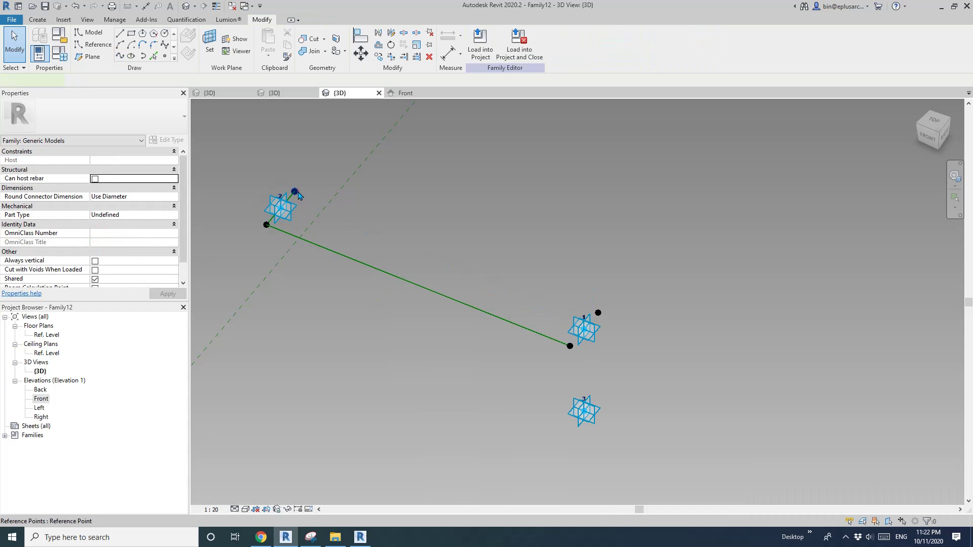
left_click(294, 192)
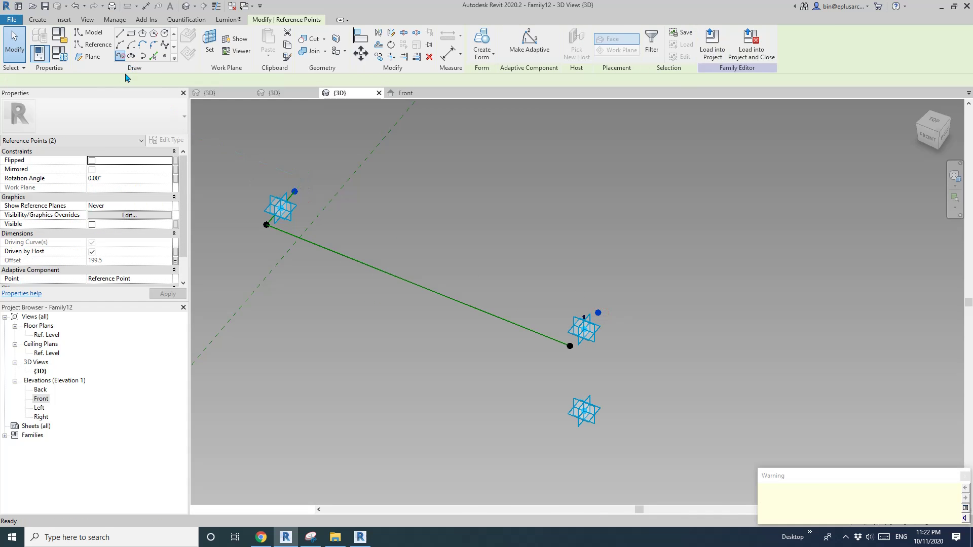
left_click(97, 234)
left_click(523, 257)
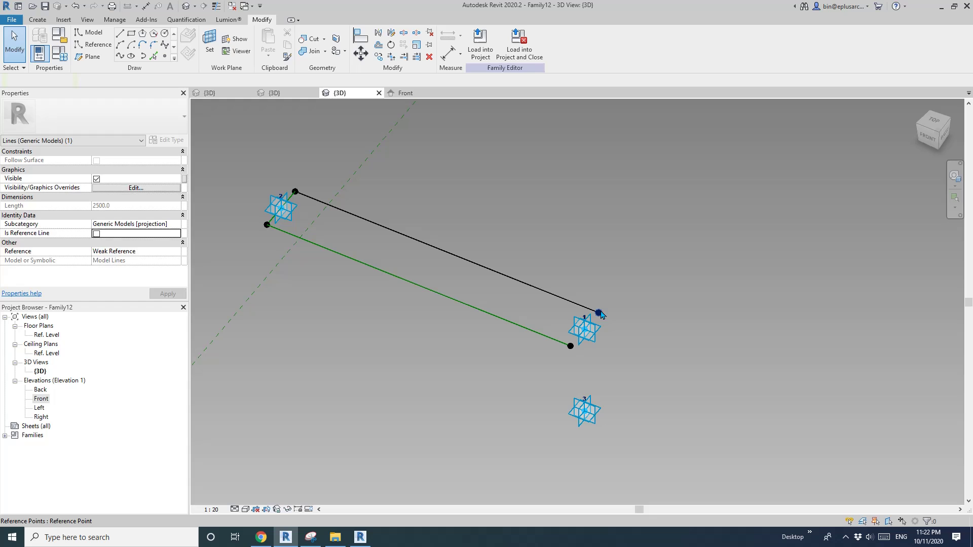
- Add the short line at placement point 1 and make all four lines reference lines
left_click(599, 313)
left_click(570, 346, "ctrl")
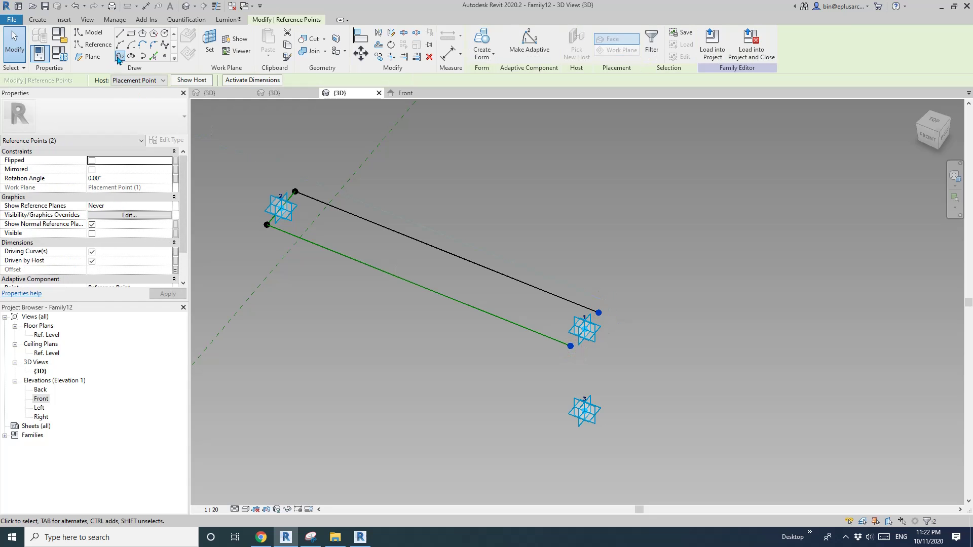
left_click(119, 56)
left_click(96, 234)
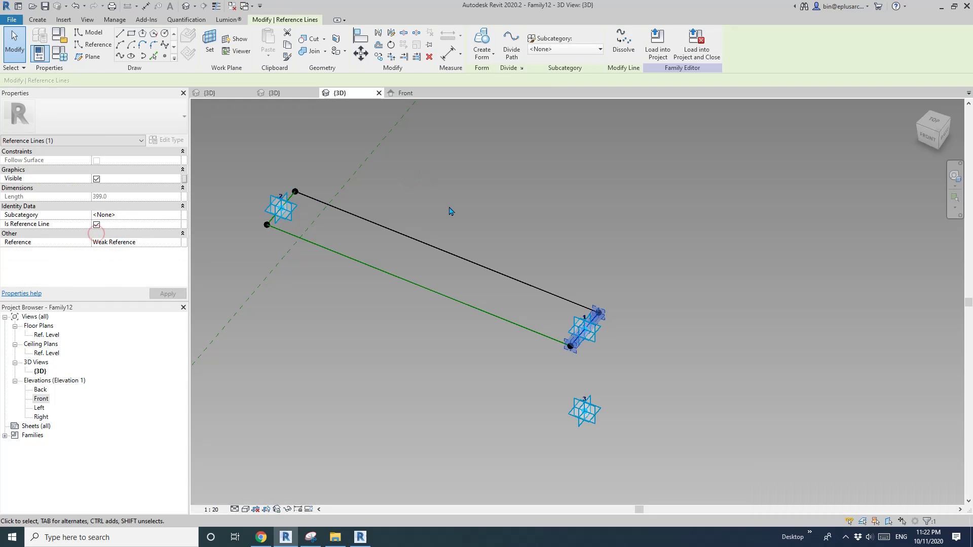
key("Escape")
left_click(532, 286)
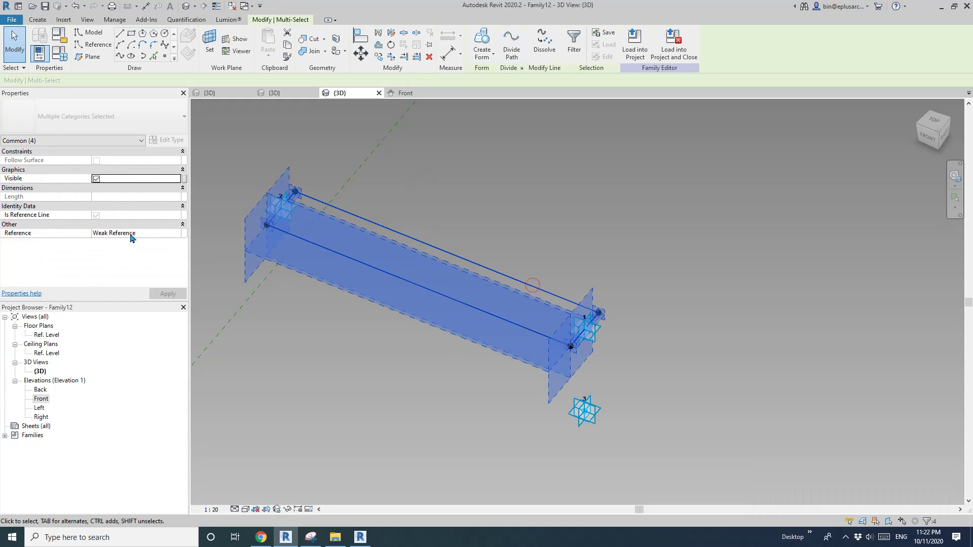
left_click(96, 215)
- Raise adaptive point 3 vertically along its Z arrow
middle_click_drag(461, 208, 511, 236, "shift")
middle_click_drag(415, 200, 408, 296)
key("Escape")
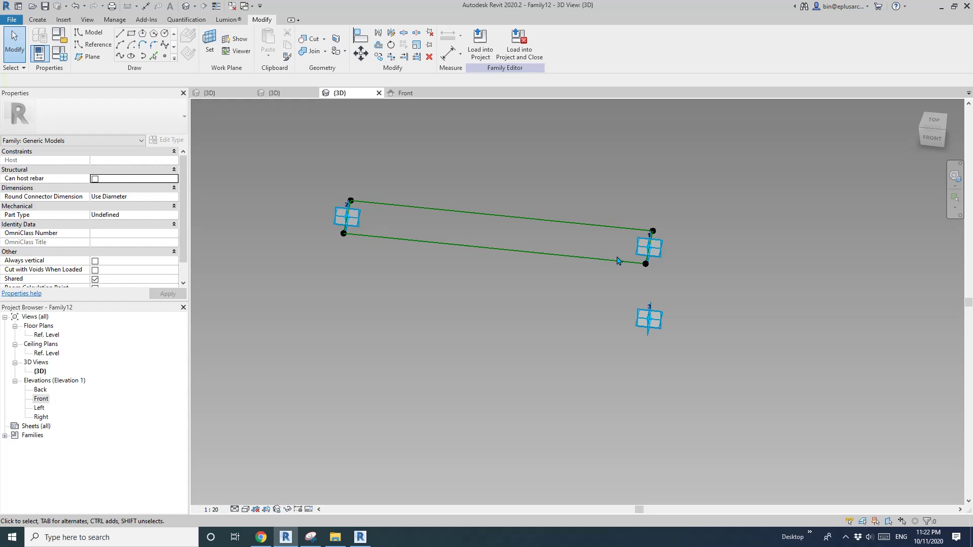
middle_click_drag(501, 232, 509, 205, "shift")
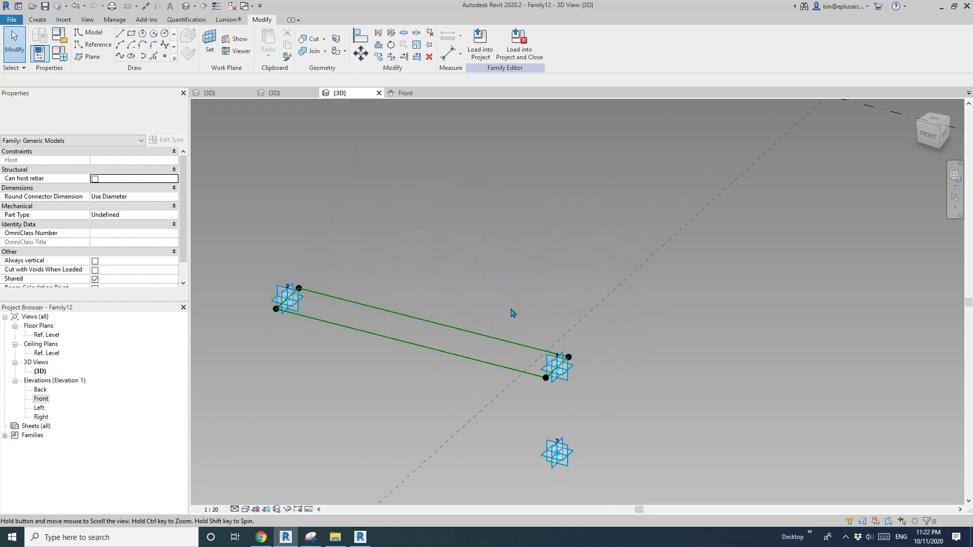
middle_click_drag(512, 313, 575, 226)
scroll(583, 324, "up", 1)
left_click(651, 395)
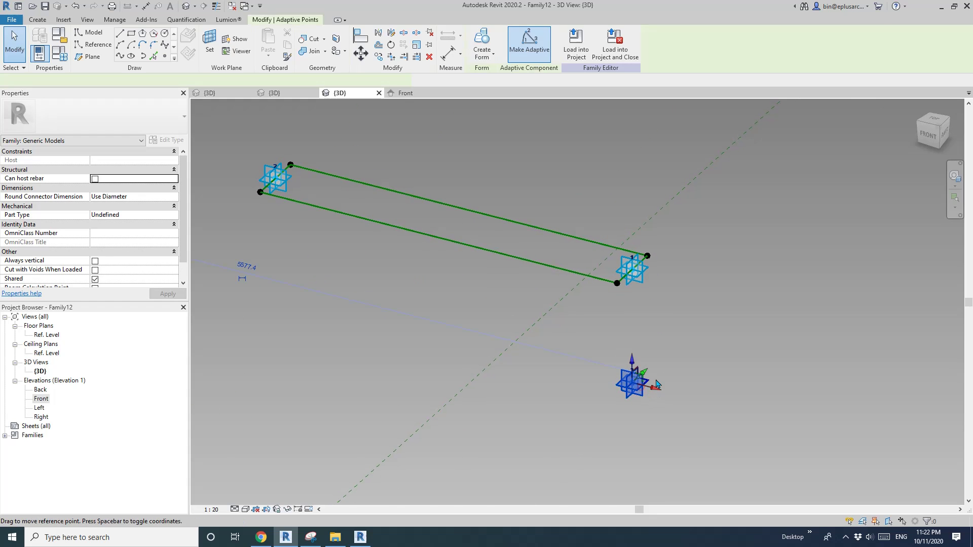
left_click_drag(635, 366, 634, 326)
left_click(698, 305)
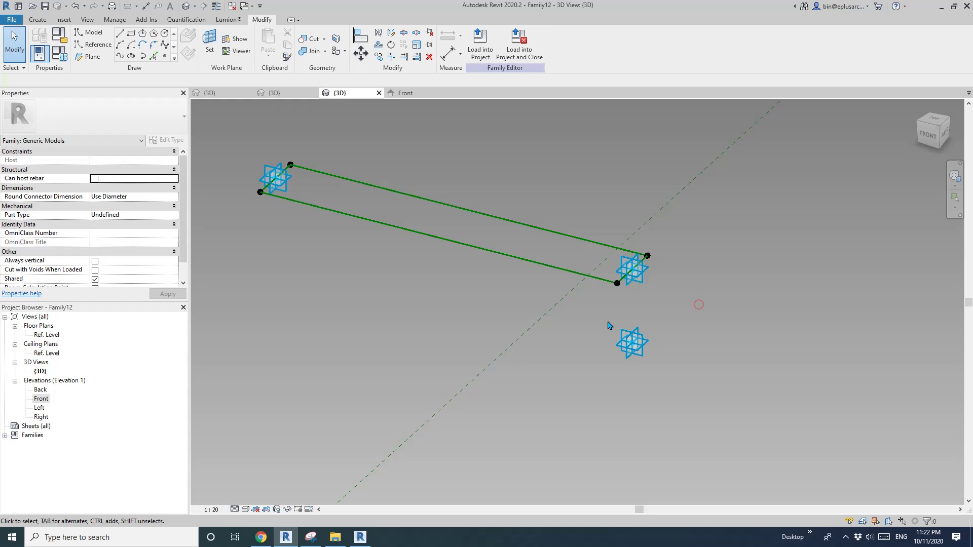
- In the Front view, dimension placement points 1 and 3 with a 519 aligned dimension (DI)
double_click(39, 399)
scroll(432, 335, "up", 5)
key("d")
key("i")
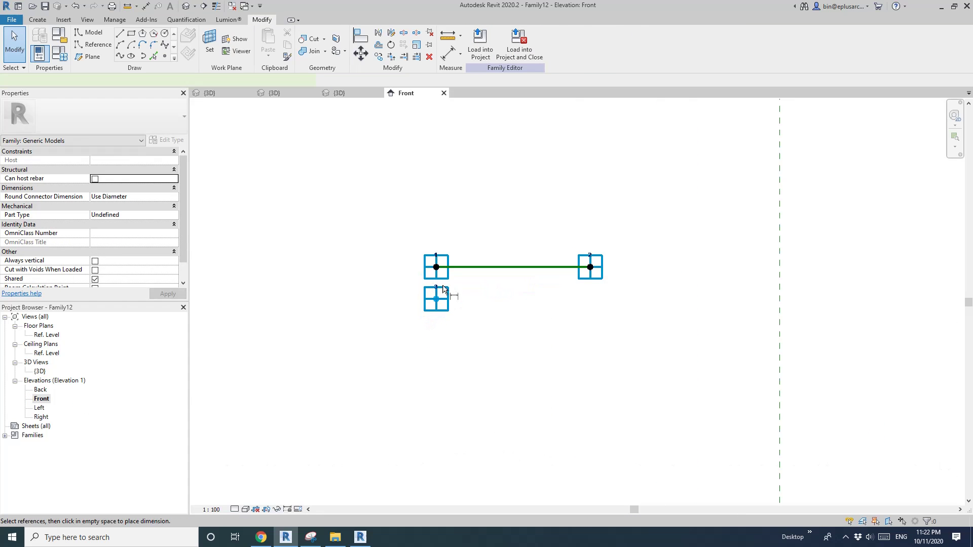
scroll(442, 290, "up", 2)
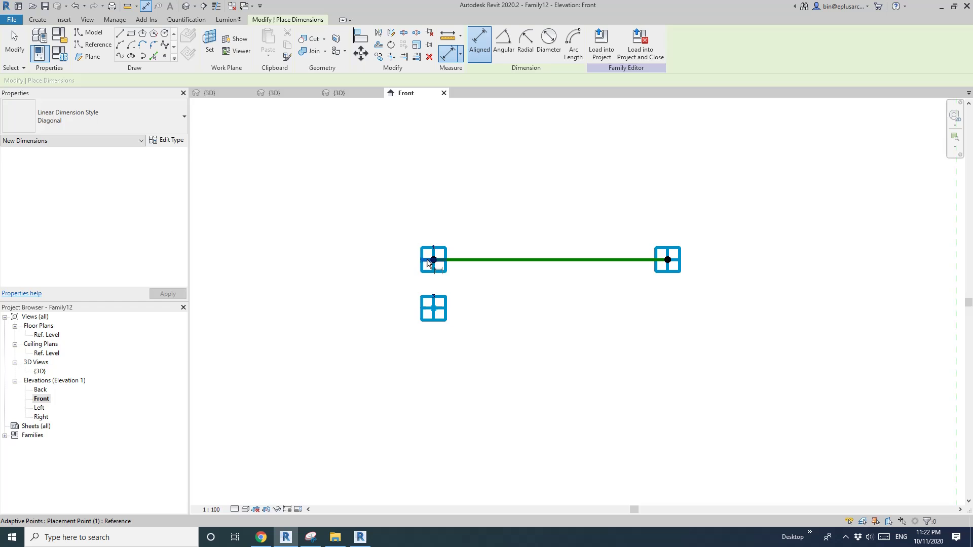
left_click(428, 261)
left_click(433, 307)
left_click(344, 298)
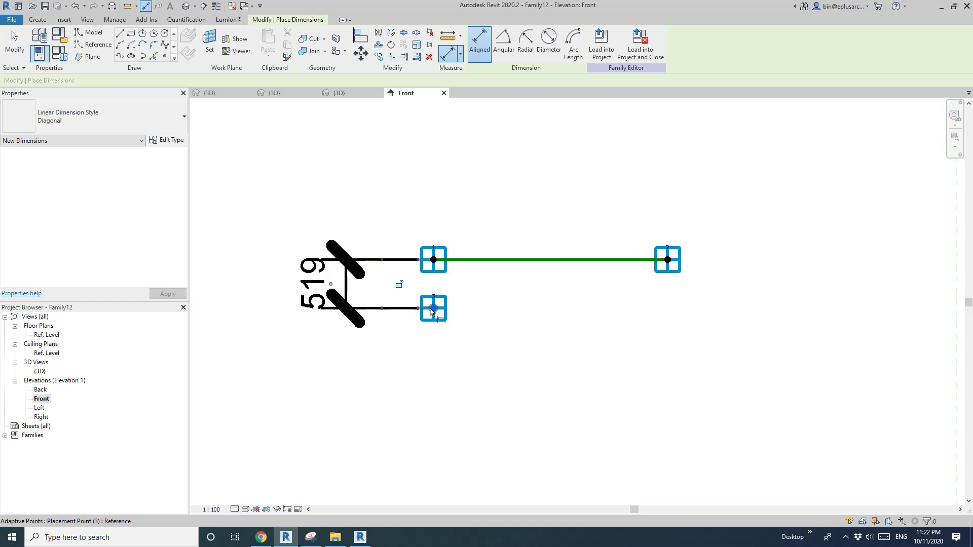
key("Escape")
key("Escape")
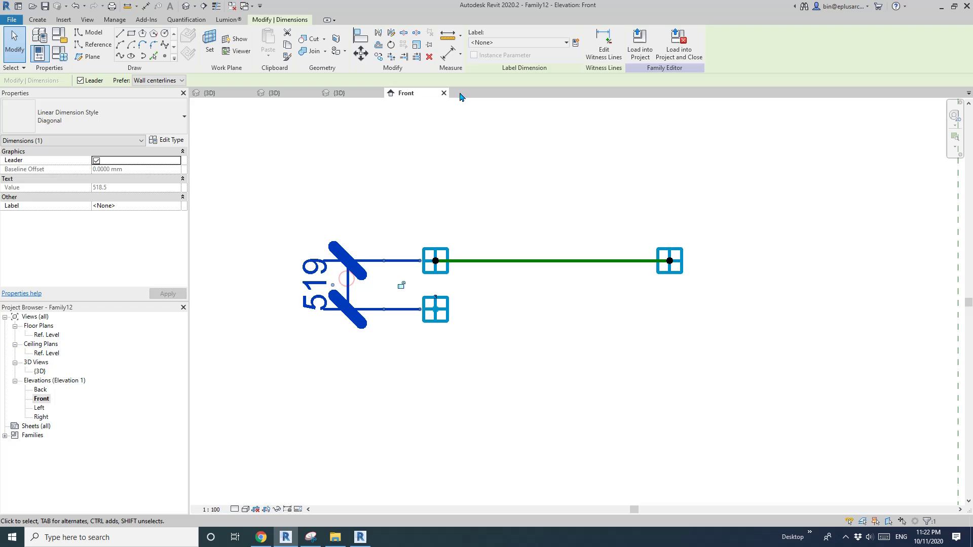
- Label the 519 dimension with a new instance reporting parameter named Height
left_click(575, 42)
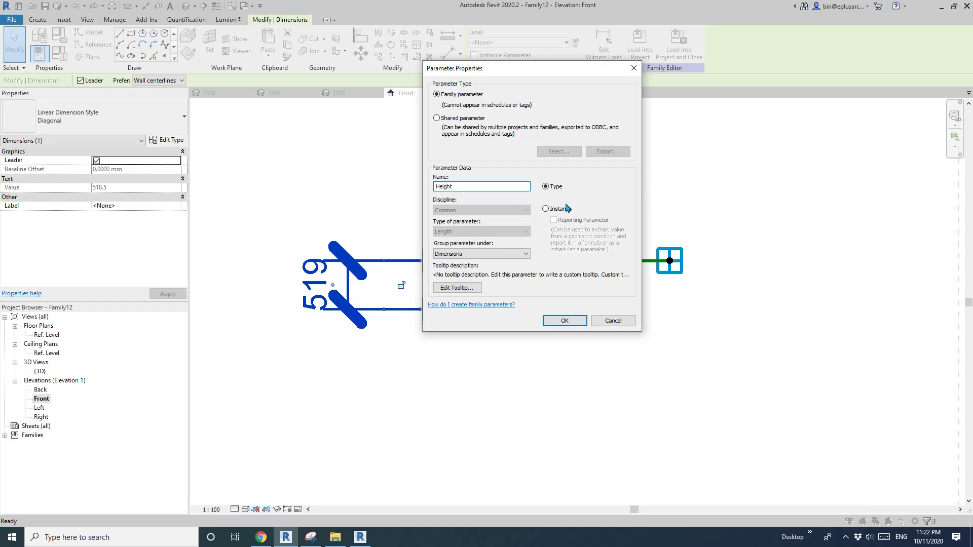
left_click(547, 209)
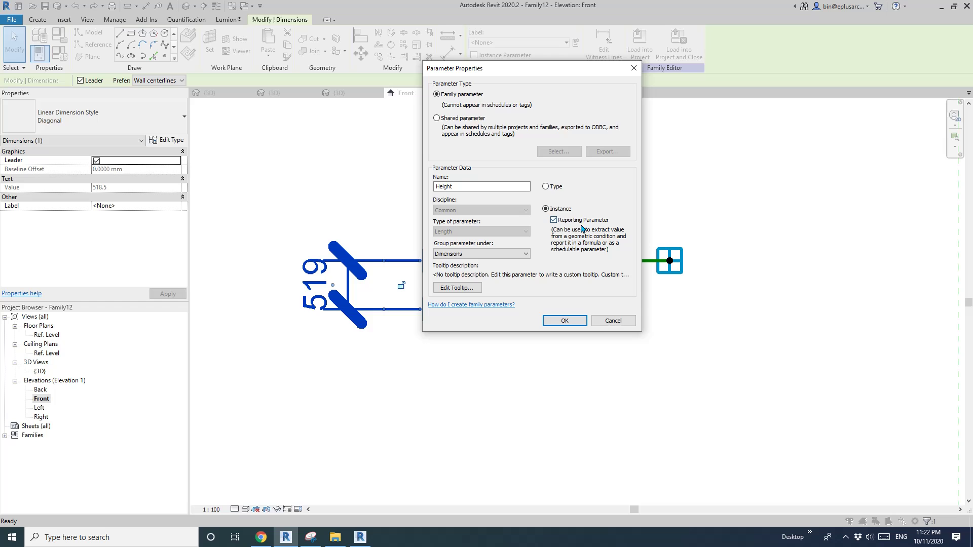
left_click(565, 324)
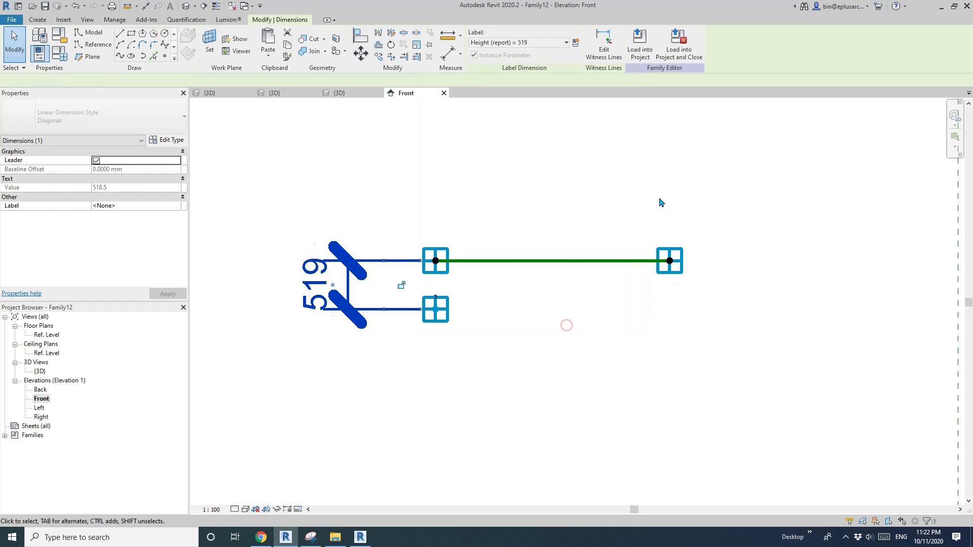
left_click(384, 130)
- Inspect the beam family in the default 3D view, then switch to the pavilion gallery in Chrome
left_click(187, 6)
middle_click_drag(495, 178, 428, 195, "shift")
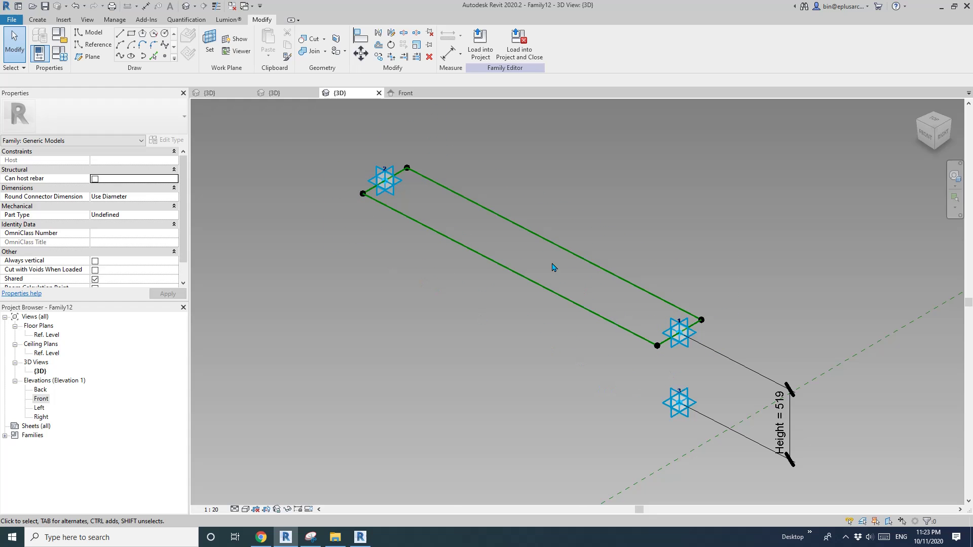
middle_click_drag(389, 371, 385, 372)
left_click(269, 538)
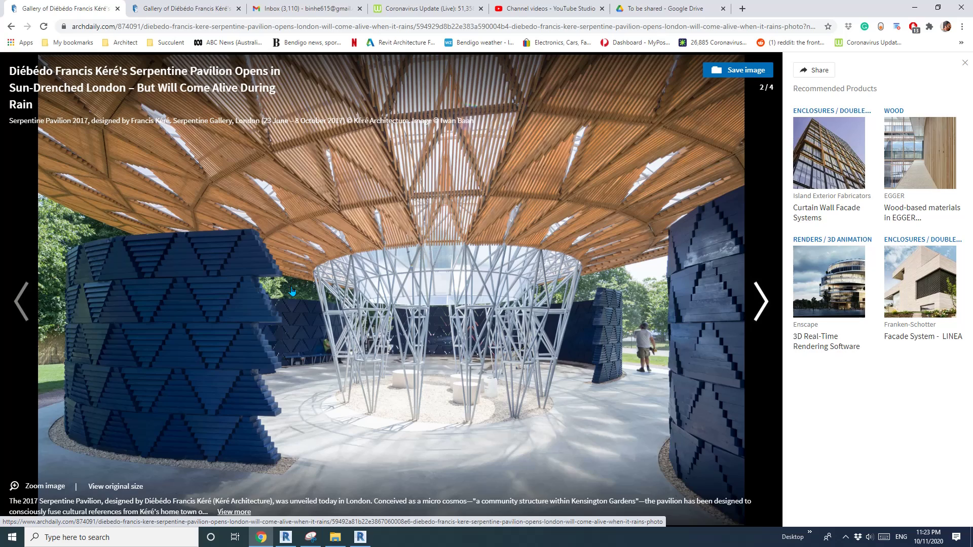
- Browse back and forth through the Serpentine Pavilion photos, ending on image 2 of 4
left_click(23, 301)
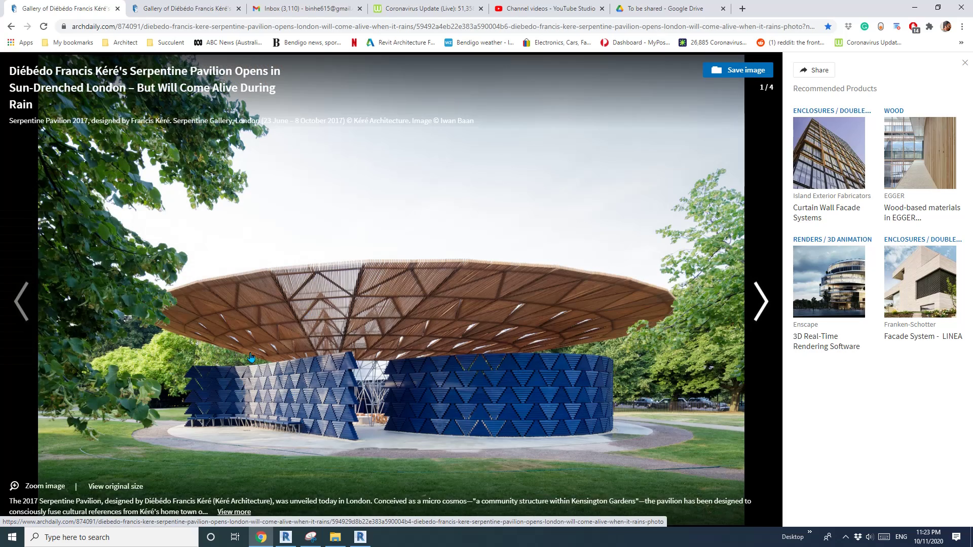
left_click(759, 309)
left_click(759, 309)
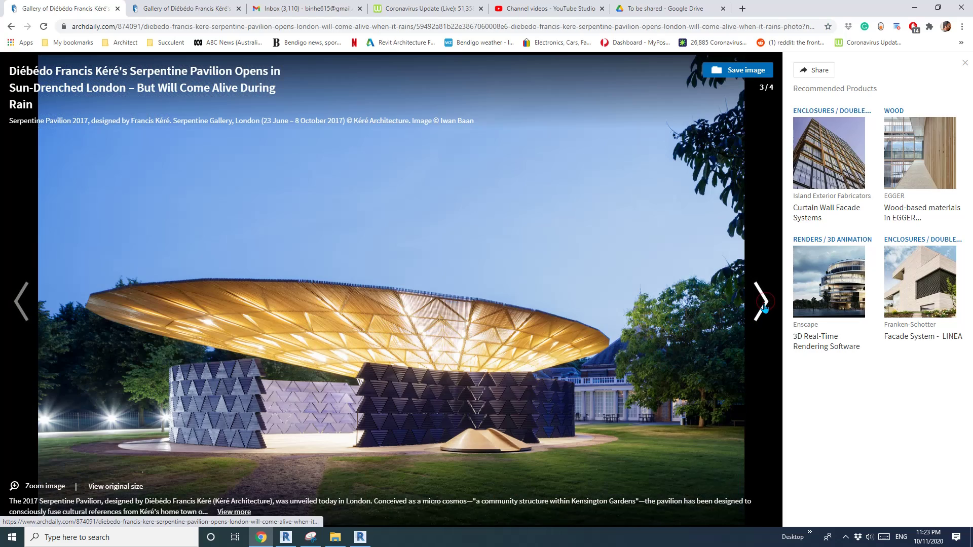
left_click(23, 304)
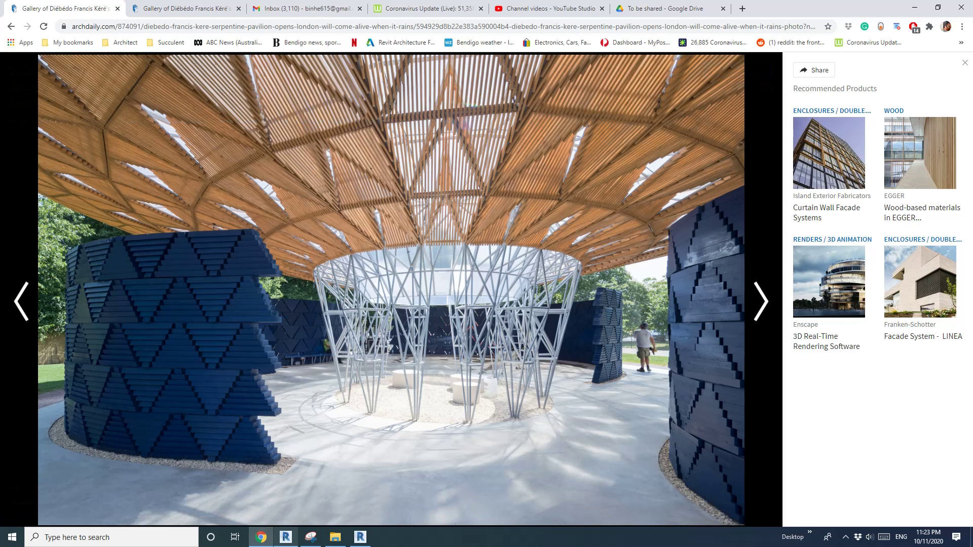
- Back in Revit, connect adaptive points 1 and 2 with a central reference line
left_click(286, 537)
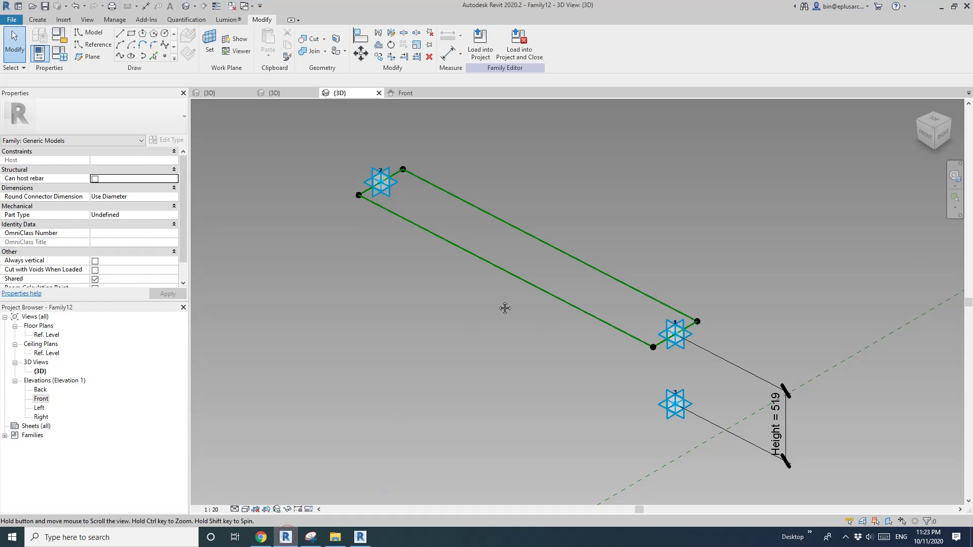
middle_click_drag(530, 300, 497, 332)
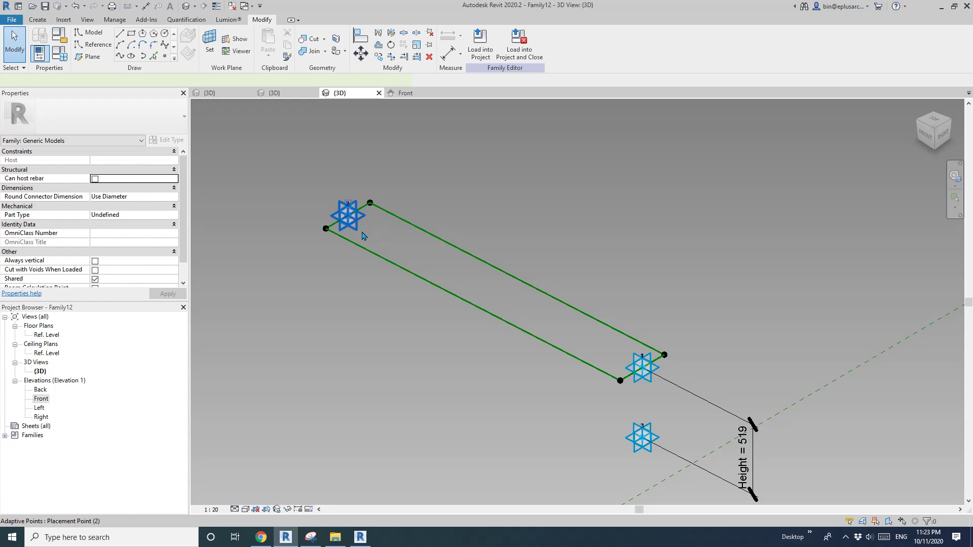
left_click(362, 234)
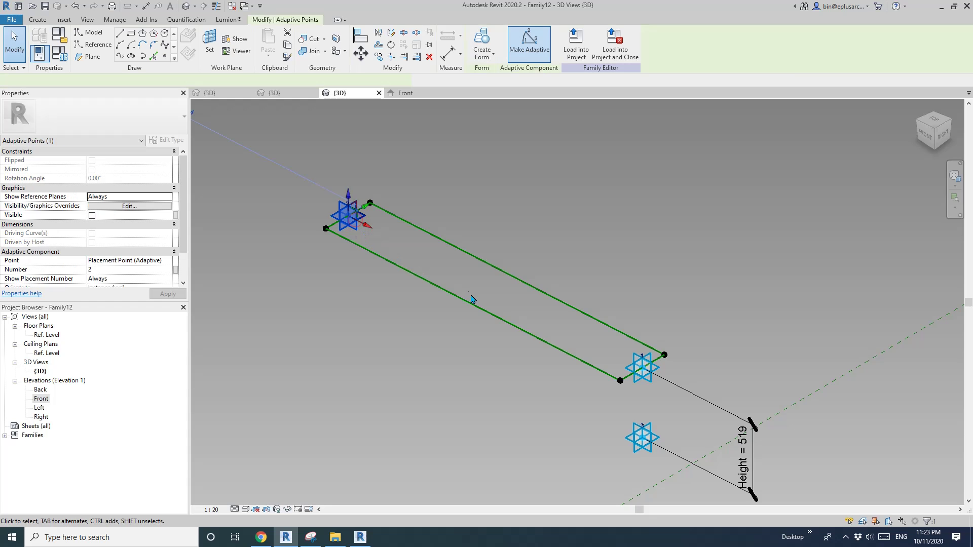
left_click(645, 381, "ctrl")
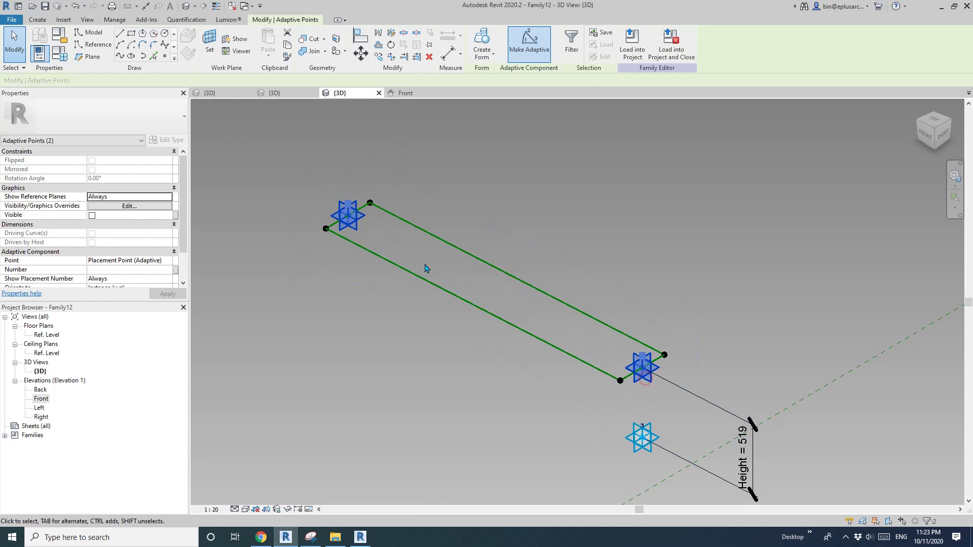
left_click(121, 57)
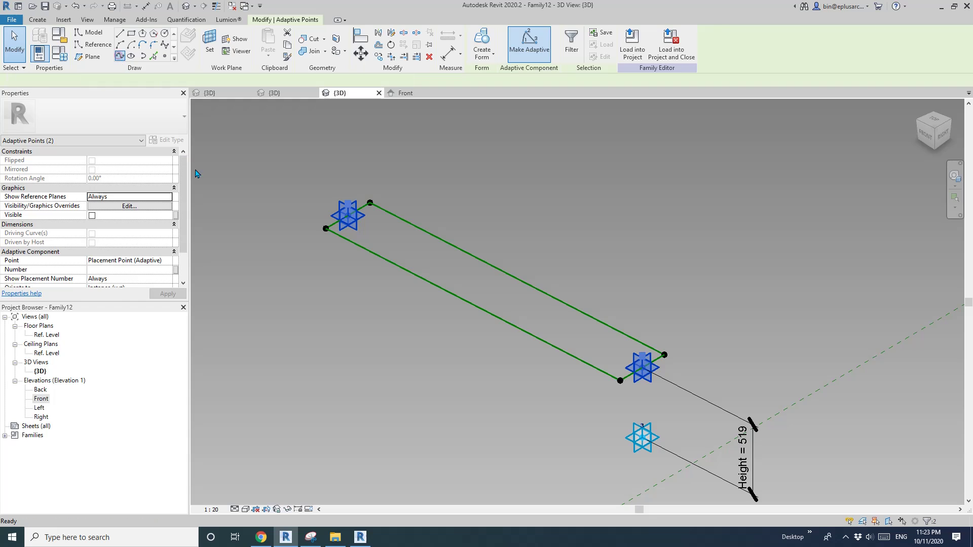
left_click(429, 175)
- Place reference points hosted on the central reference line
scroll(363, 214, "up", 2)
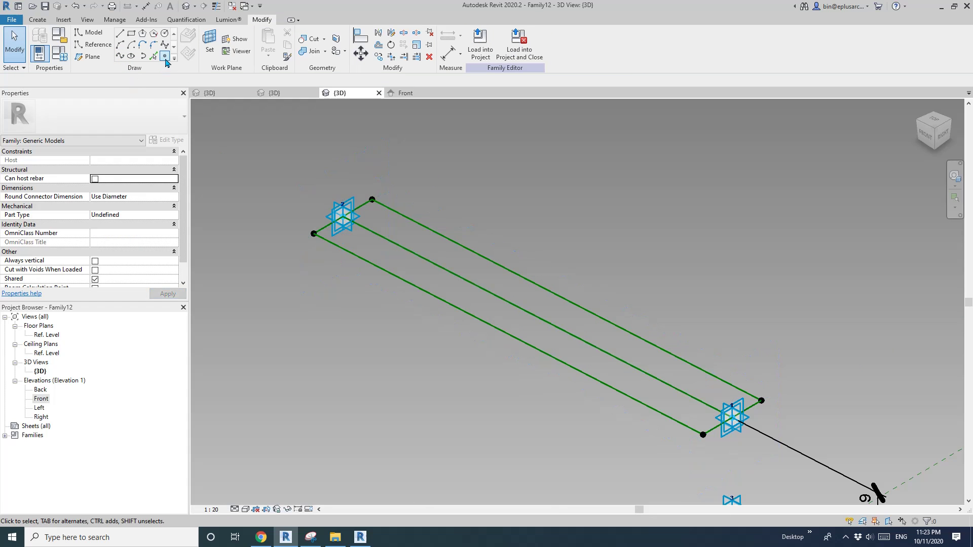
left_click(165, 57)
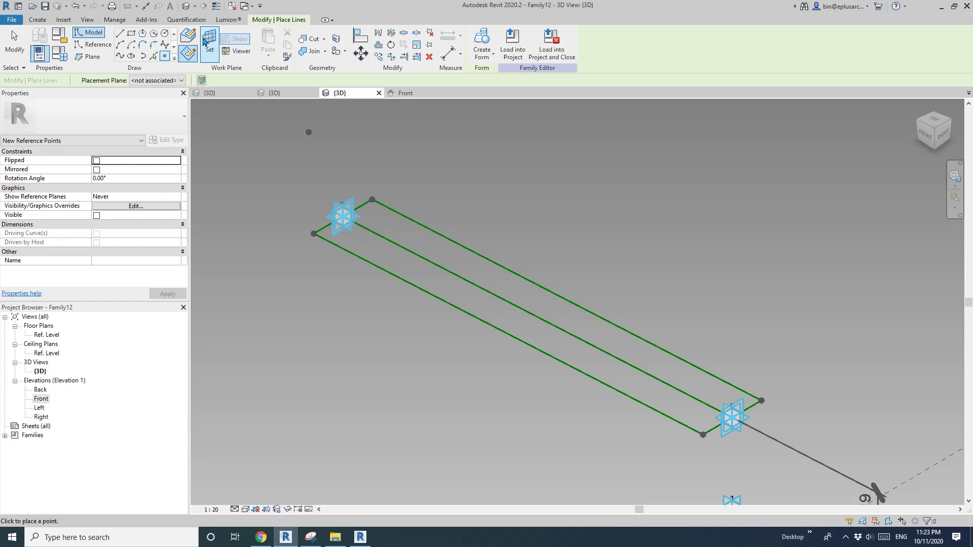
left_click(188, 36)
left_click(375, 234)
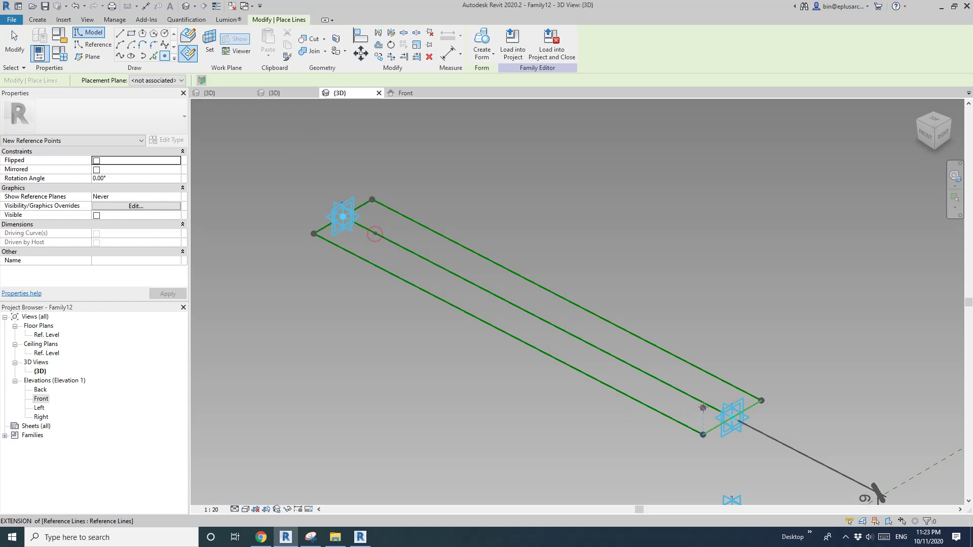
key("Escape")
key("Escape")
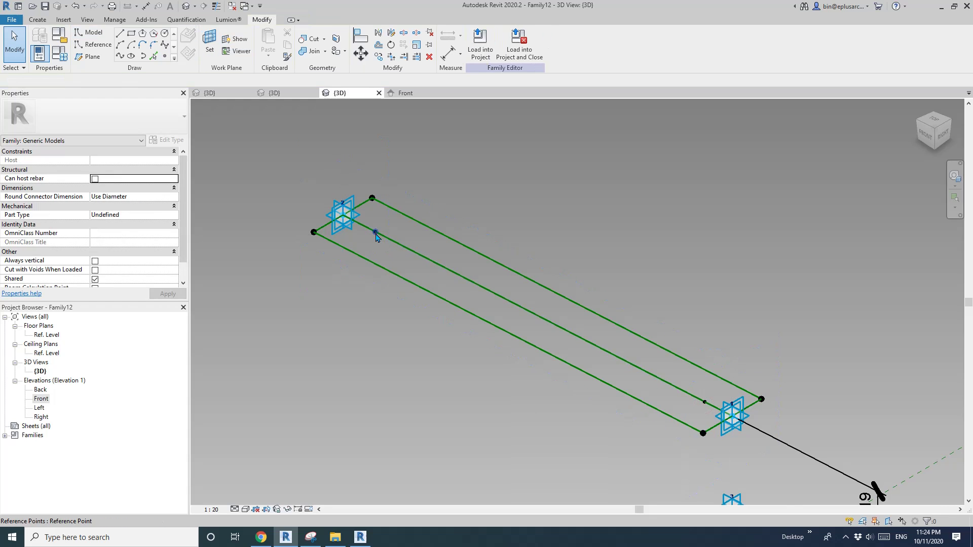
- Measure the start-side point by Segment Length and drive its 208.4 length with new parameter Offset
left_click(375, 231)
middle_click_drag(375, 233, 339, 279, "shift")
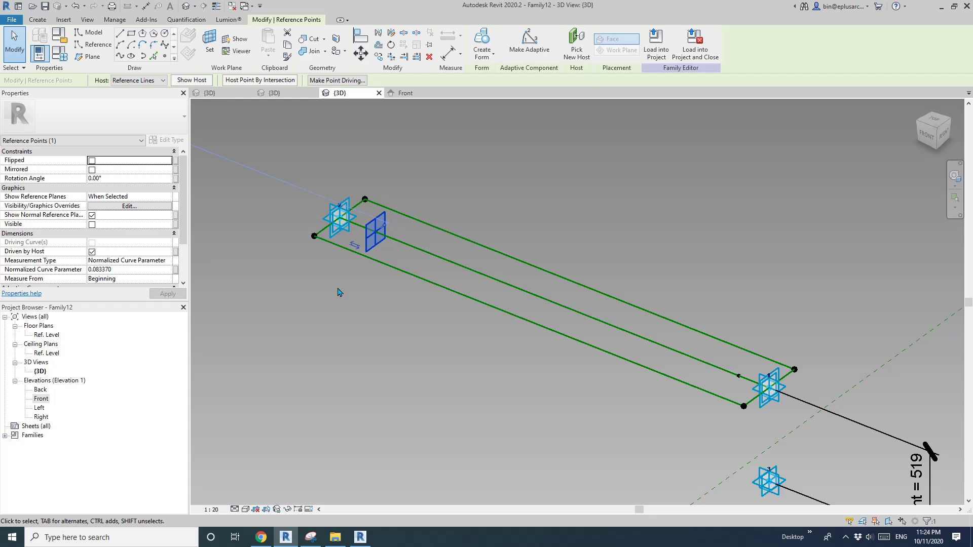
left_click(168, 260)
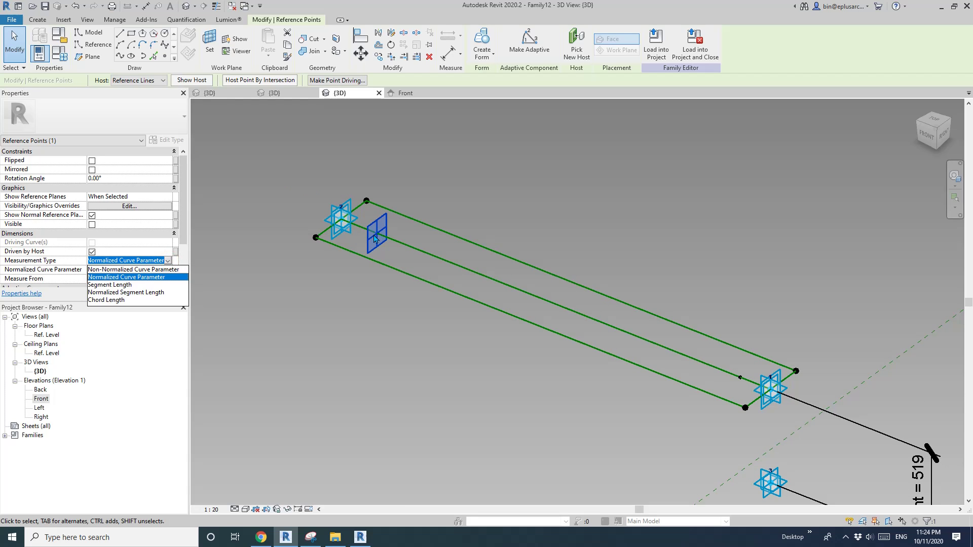
left_click(116, 284)
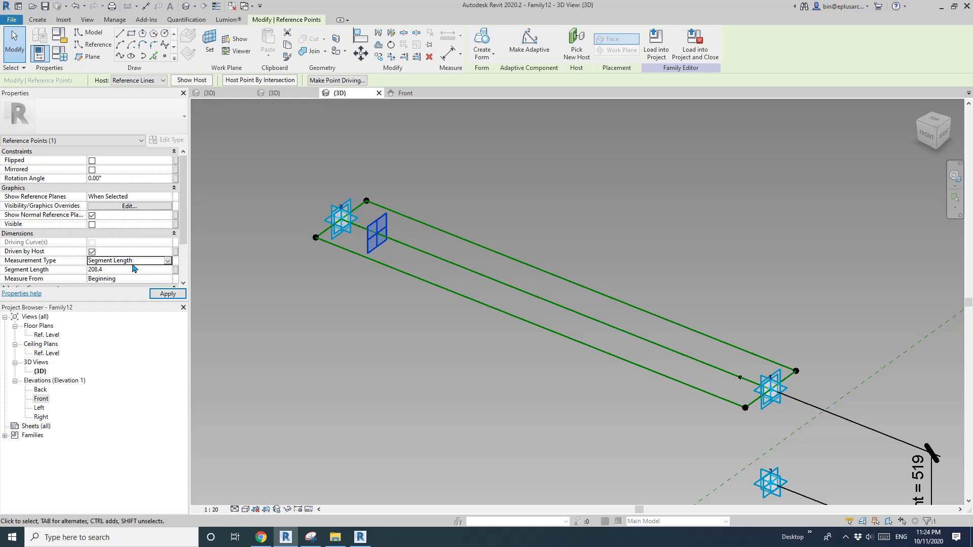
left_click(175, 270)
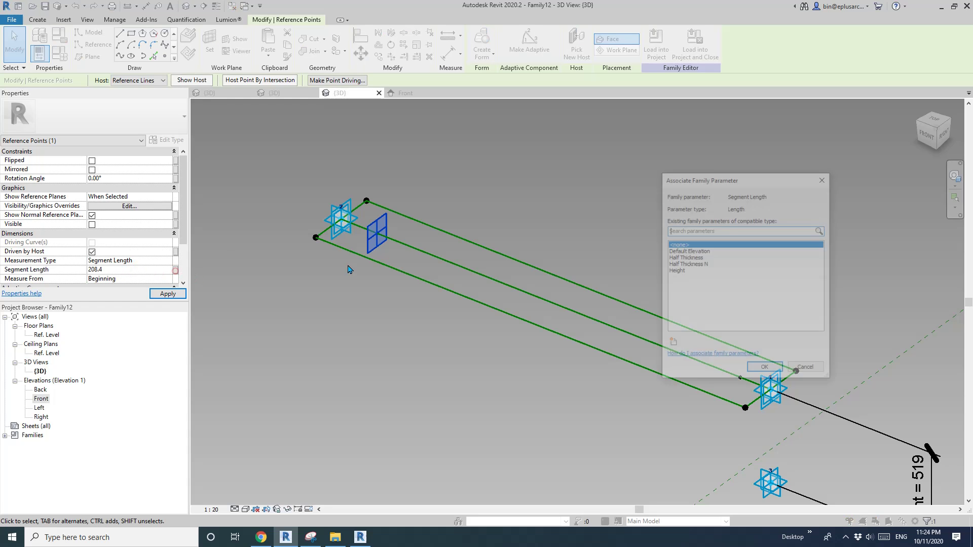
left_click(672, 345)
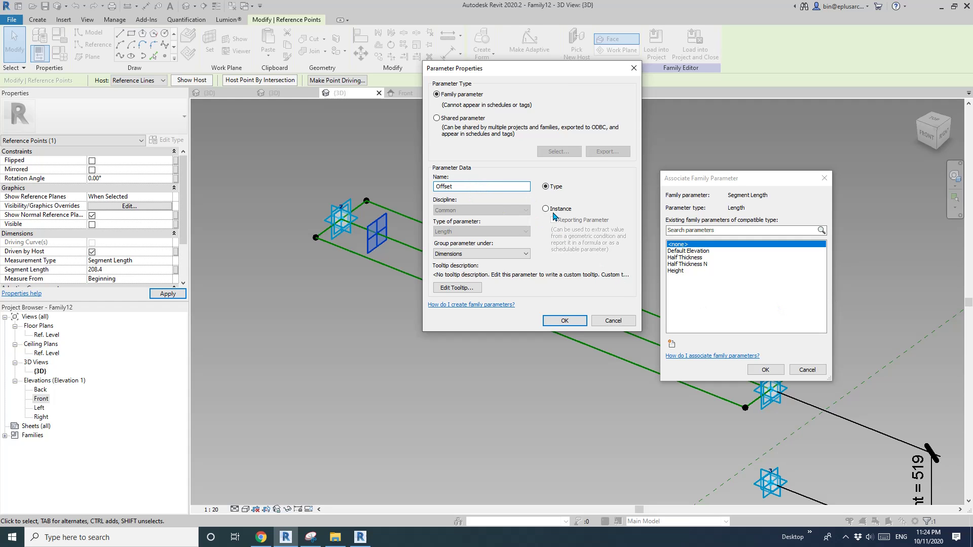
left_click(572, 316)
left_click(764, 368)
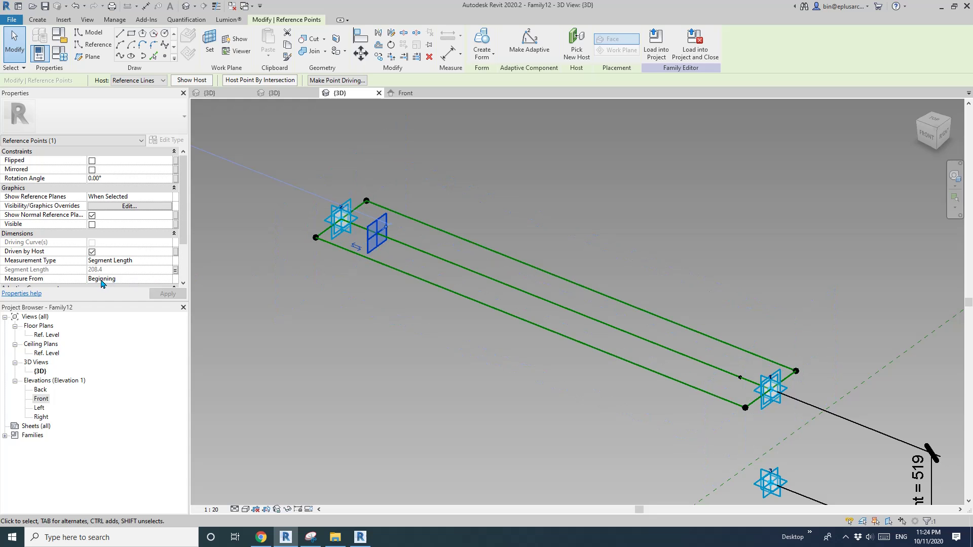
- Set the far-end point's Measurement Type to Segment Length, measured from the End
middle_click_drag(506, 284, 521, 290, "shift")
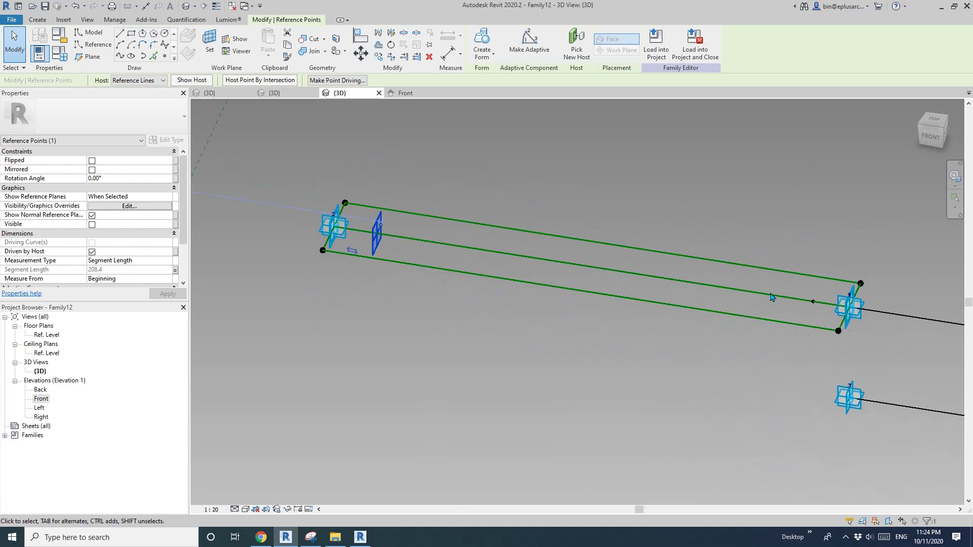
left_click(812, 302)
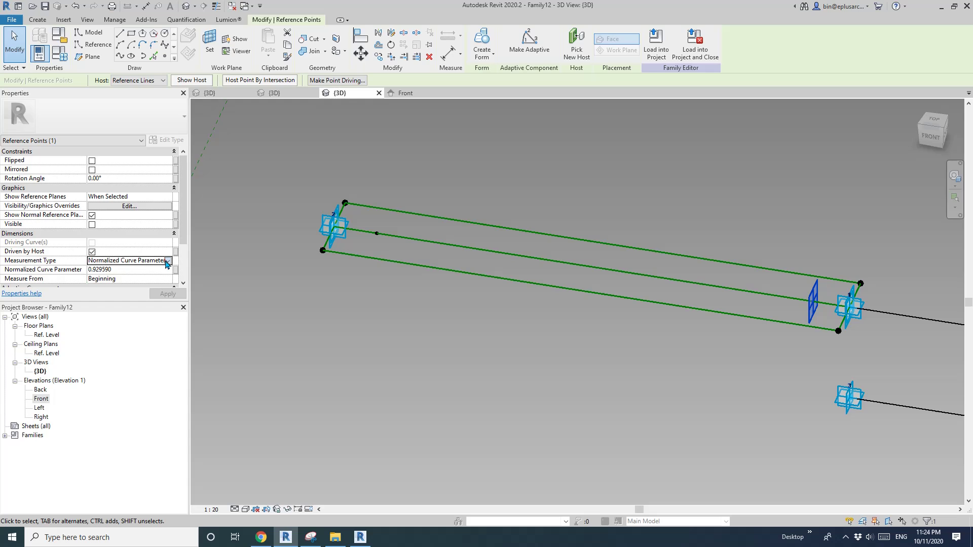
left_click(167, 262)
left_click(117, 287)
left_click(168, 278)
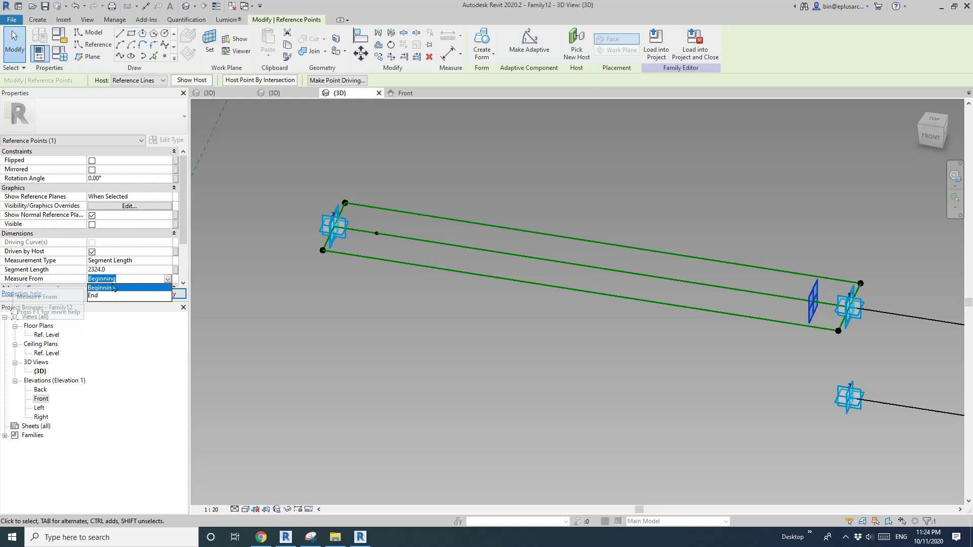
left_click(99, 296)
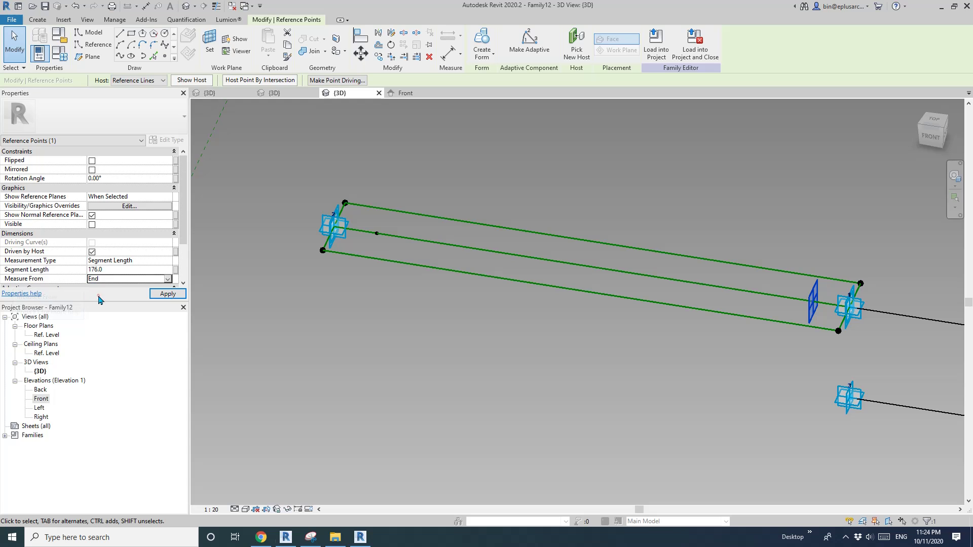
- Drive the far-end point's Segment Length with the Offset parameter
left_click(176, 272)
left_click(675, 271)
left_click(678, 278)
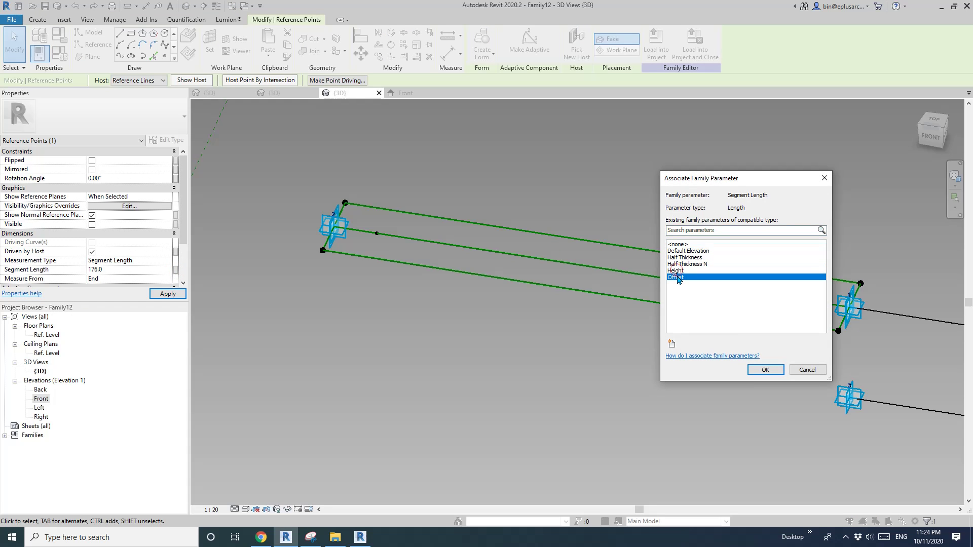
left_click(771, 372)
middle_click_drag(762, 335, 788, 339)
middle_click_drag(788, 340, 456, 324, "shift")
key("Escape")
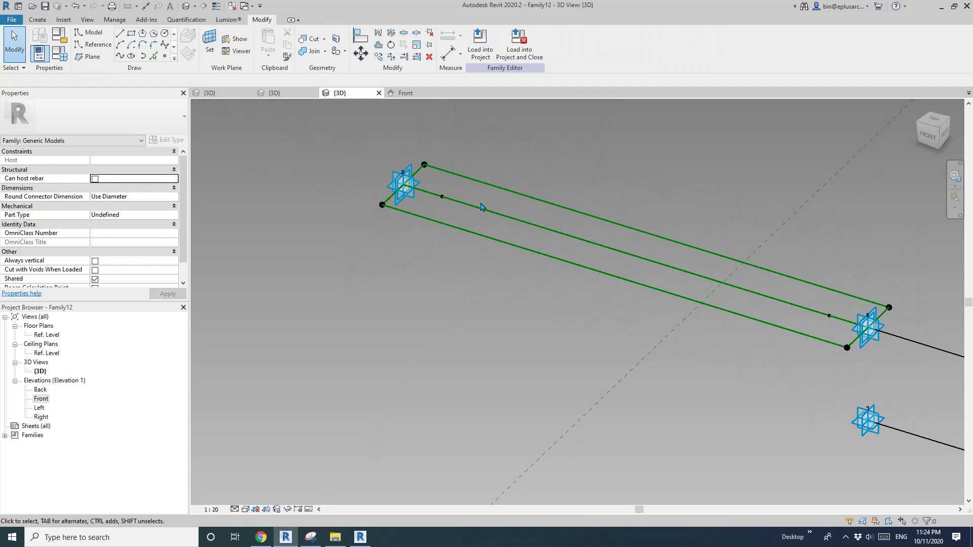
- Place a reference point hosted on the start-side point of the central line
middle_click_drag(447, 179, 412, 232)
left_click(164, 57)
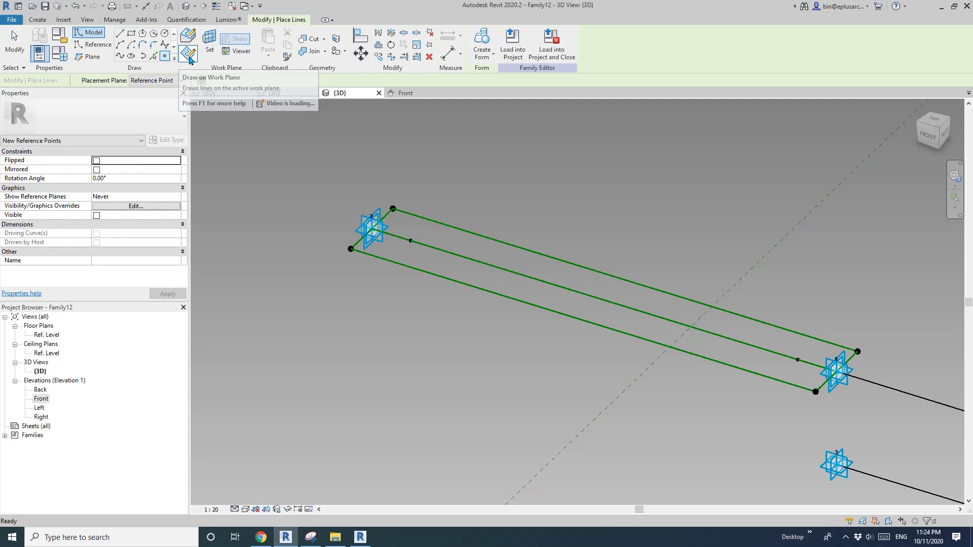
left_click(209, 43)
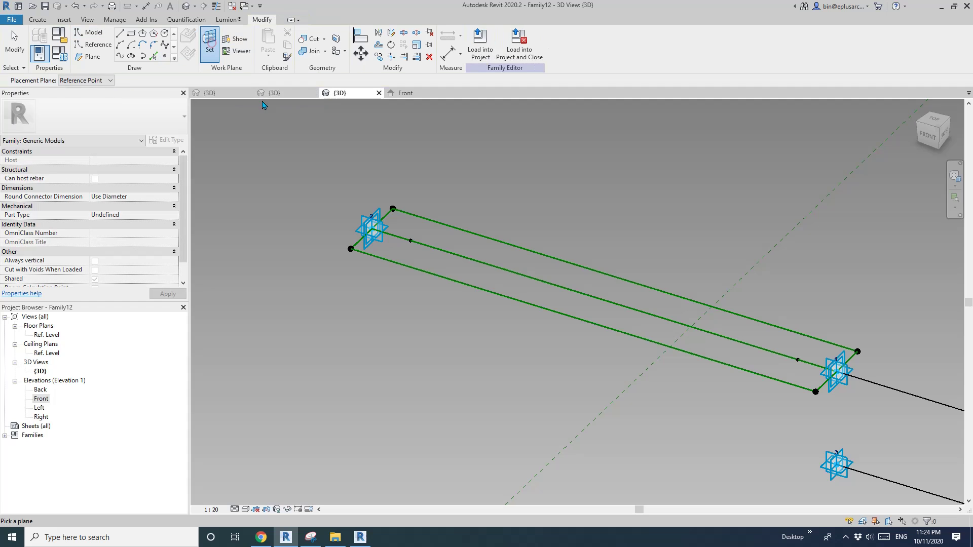
left_click(418, 243)
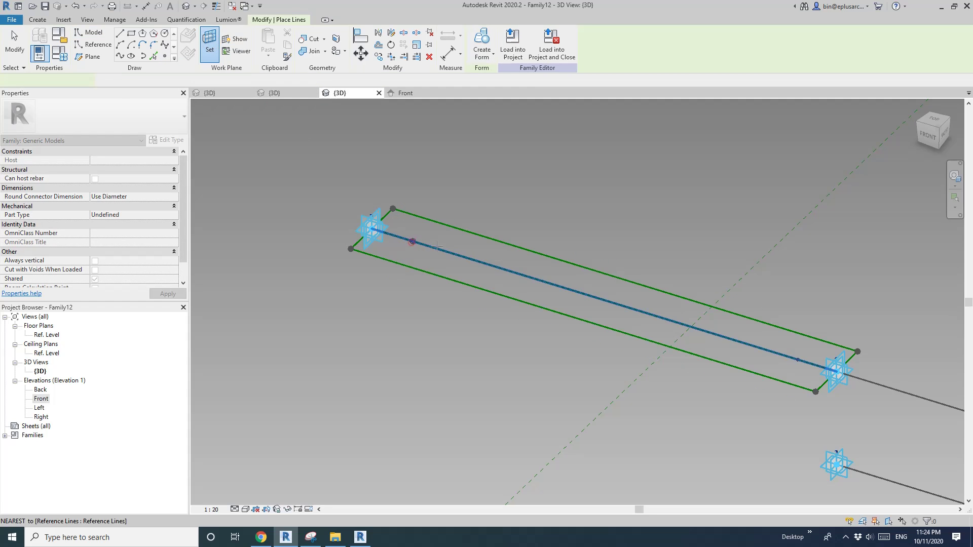
left_click(411, 243)
left_click(524, 302)
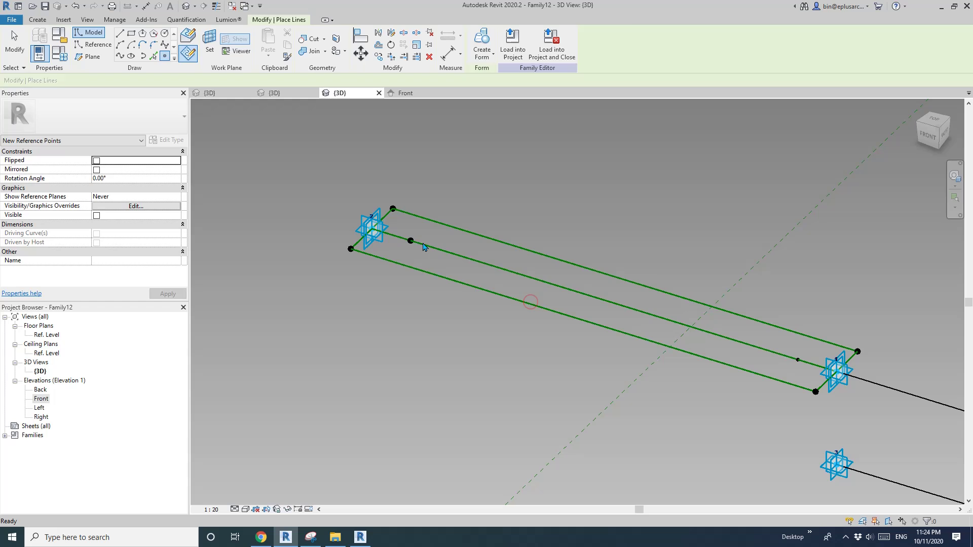
key("Escape")
- Move the new point below its host and drive its Offset with Height
left_click(410, 241)
left_click_drag(411, 263, 420, 320)
middle_click_drag(465, 331, 438, 277)
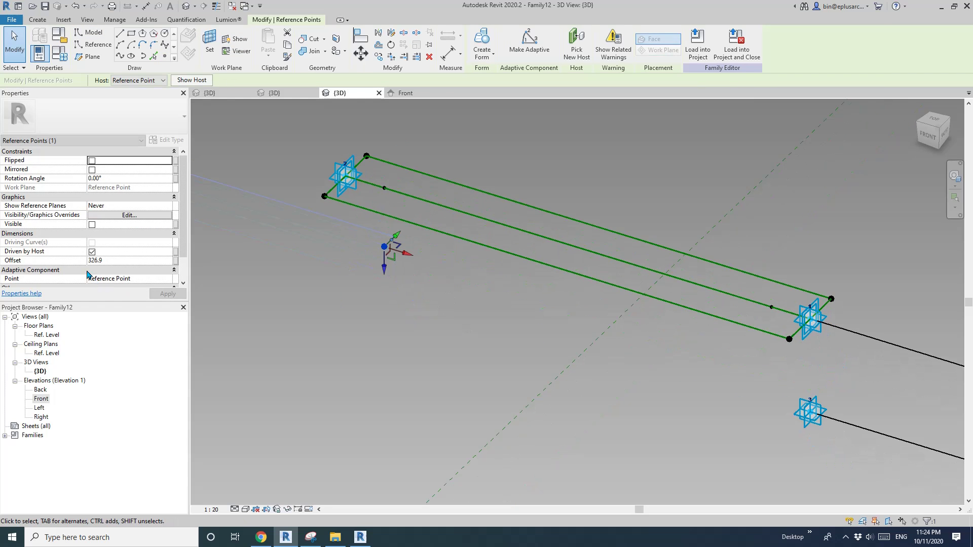
left_click(175, 261)
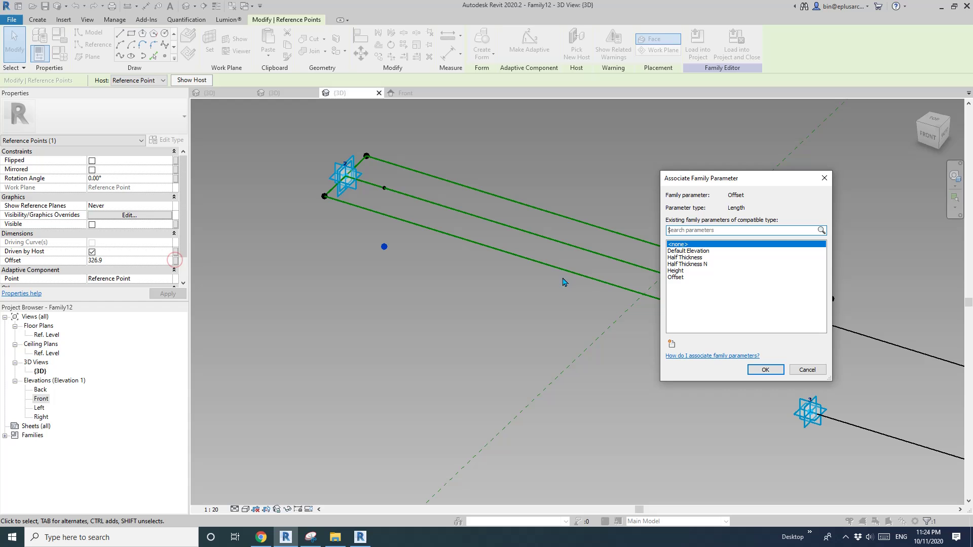
left_click(679, 271)
left_click(765, 369)
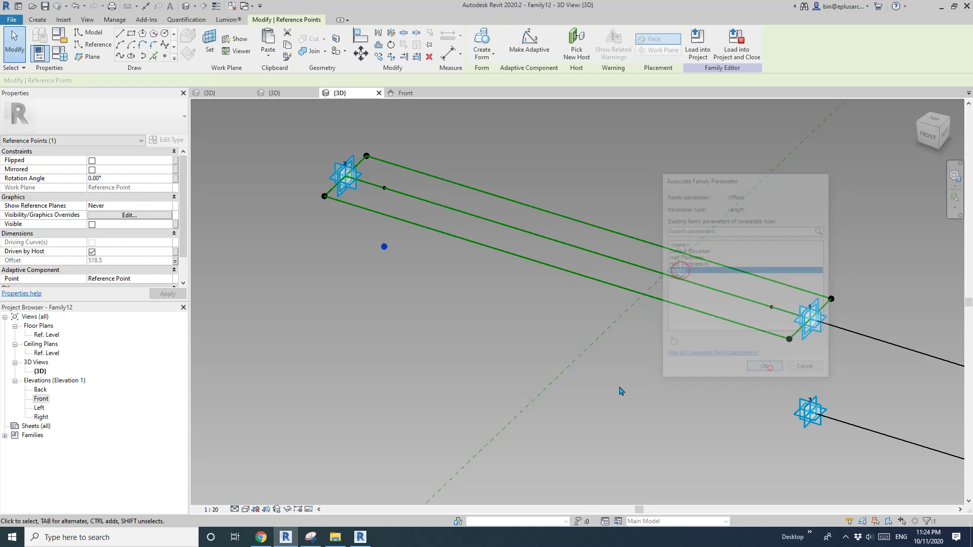
- Lower adaptive point 3 so Height reads 373
scroll(241, 240, "down", 2)
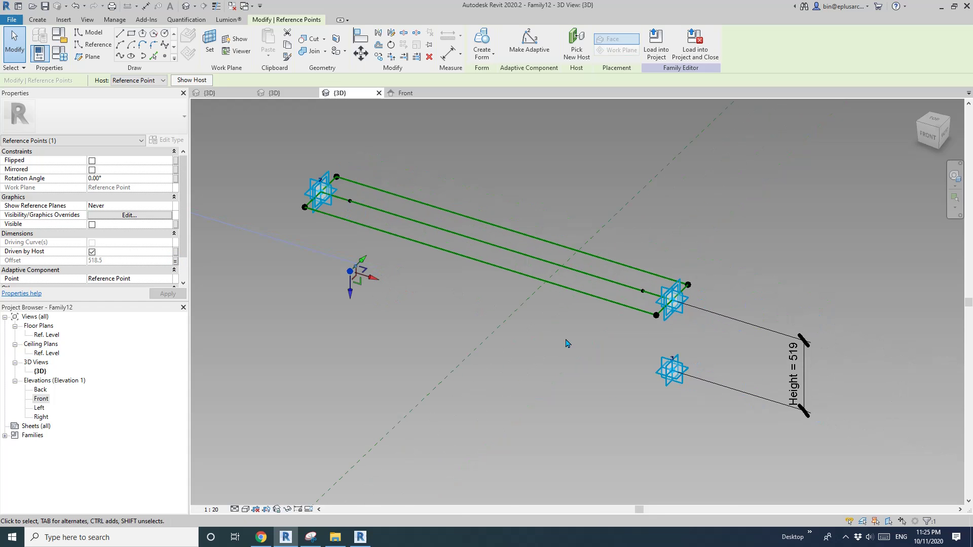
left_click(676, 385)
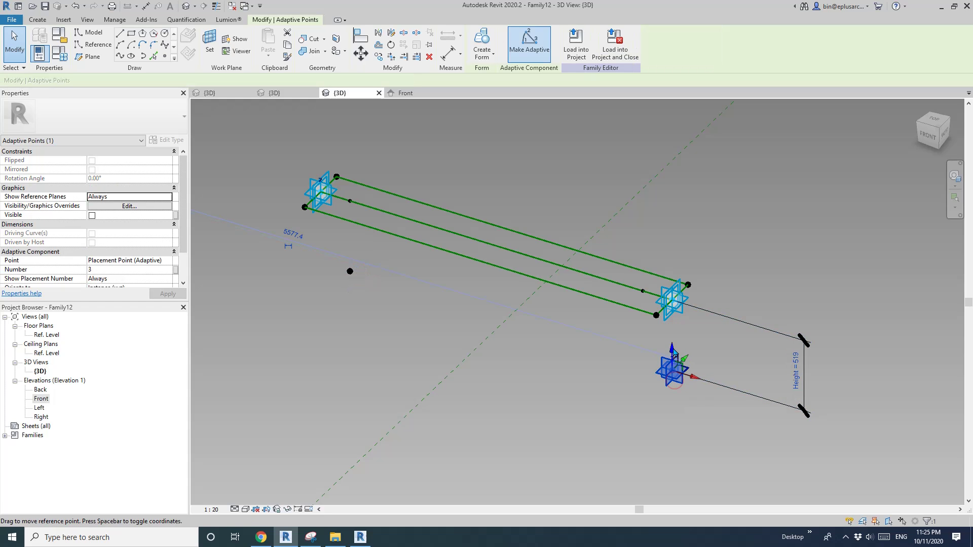
mouse_move(676, 334)
left_mouse_down()
mouse_move(675, 371)
mouse_move(678, 331)
left_mouse_up()
- Place a reference point hosted on the right-end point of the central line
left_click(94, 32)
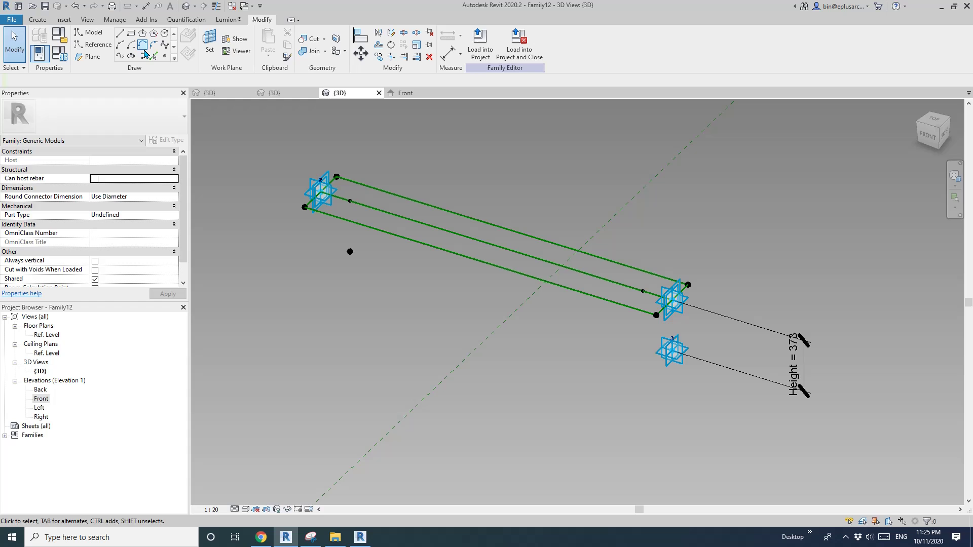
left_click(165, 56)
key("Escape")
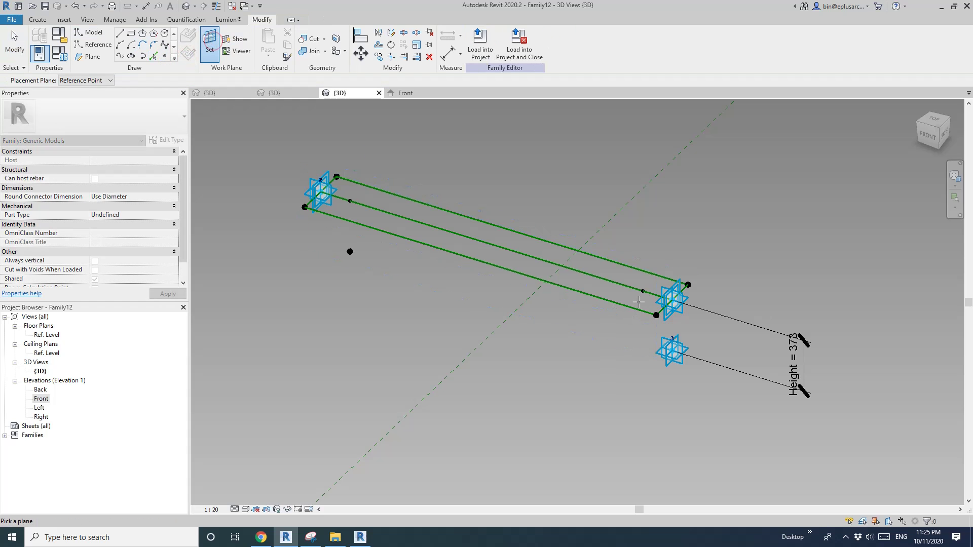
left_click(643, 291)
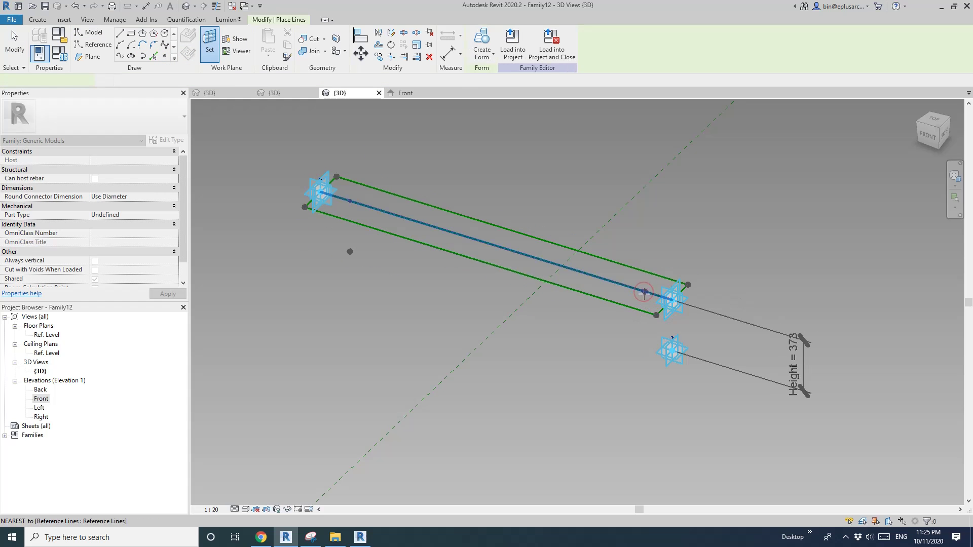
left_click(643, 292)
left_click(524, 301)
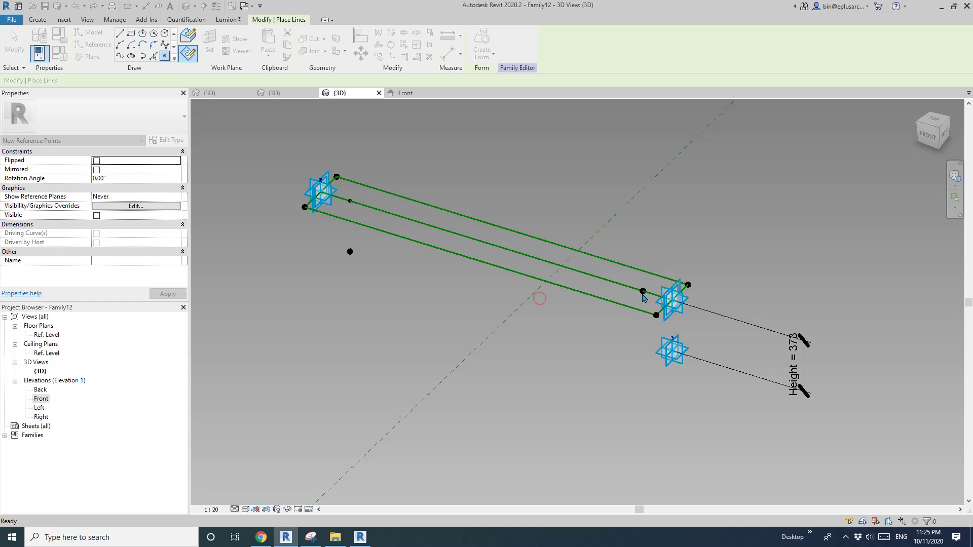
key("Escape")
- Drive the new point's Offset with Height, placing it 373.3 below its host
left_click(643, 291)
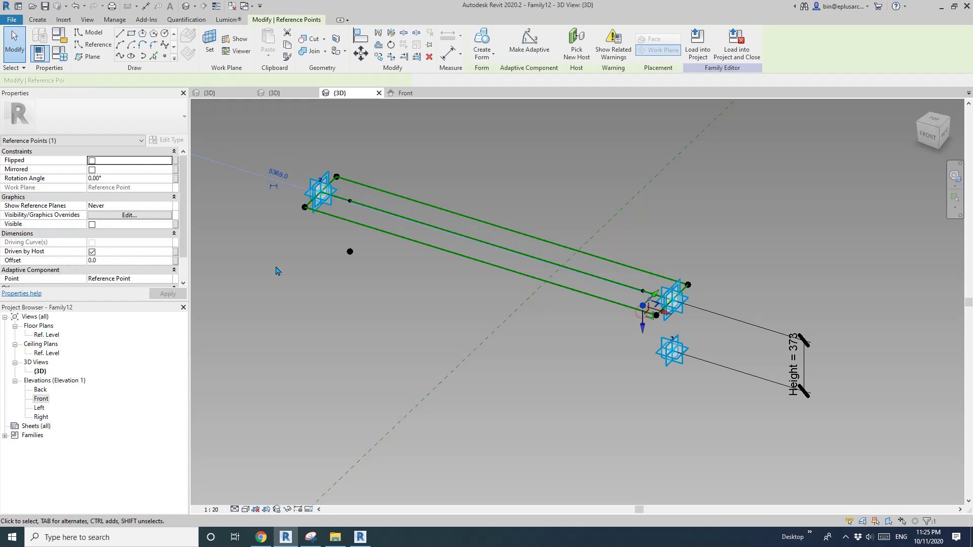
left_click(176, 261)
left_click(679, 277)
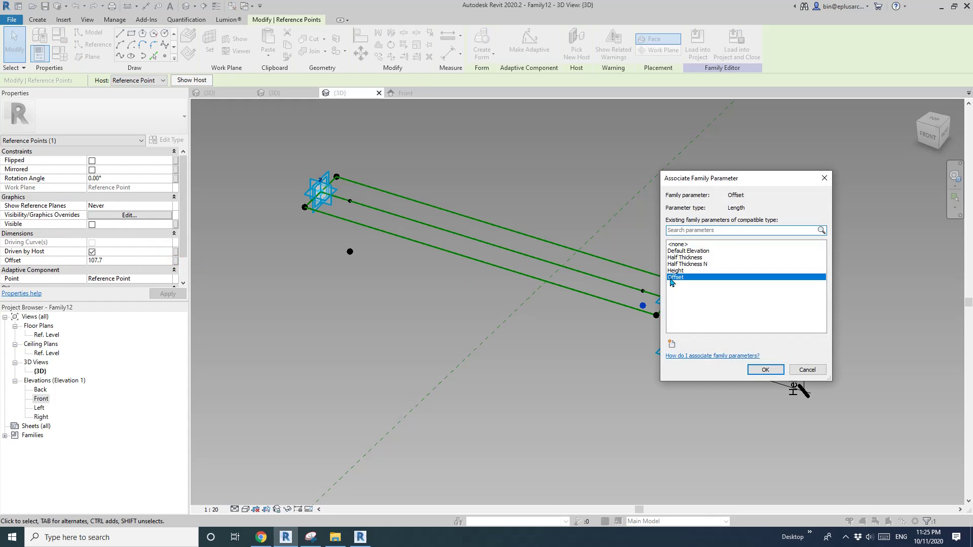
left_click(679, 271)
left_click(765, 370)
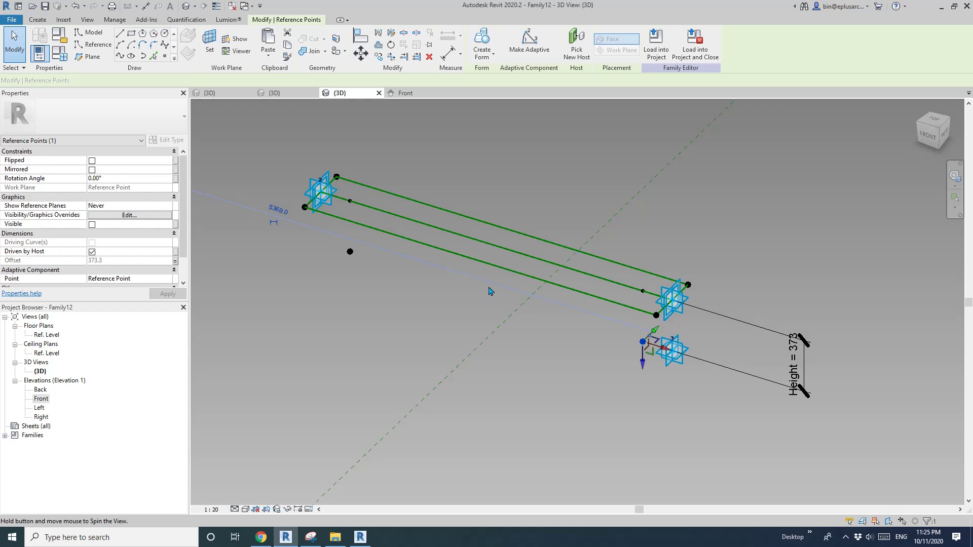
middle_click_drag(313, 320, 356, 251, "shift")
scroll(355, 244, "up", 2)
left_click(359, 246)
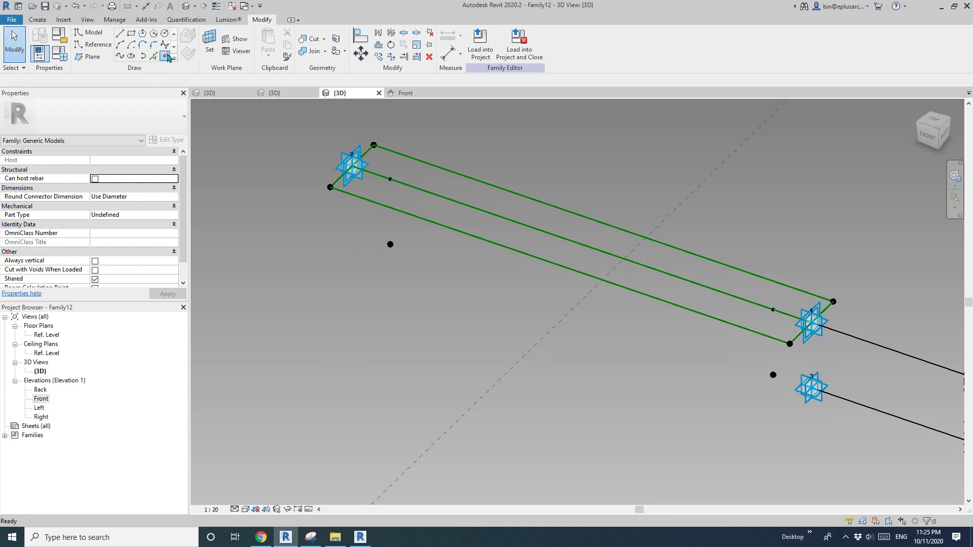
- Place a reference point hosted on the left-end reference point
left_click(165, 56)
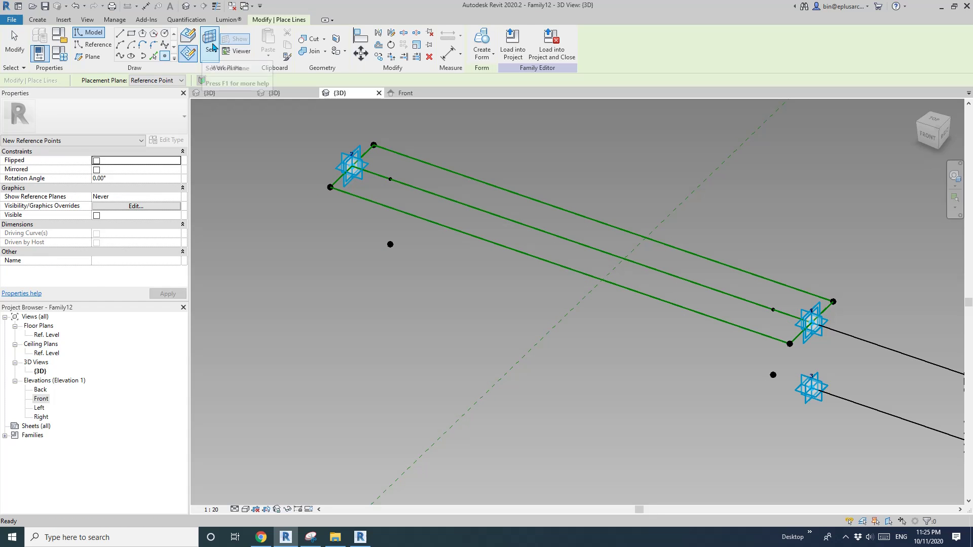
left_click(209, 45)
left_click(390, 245)
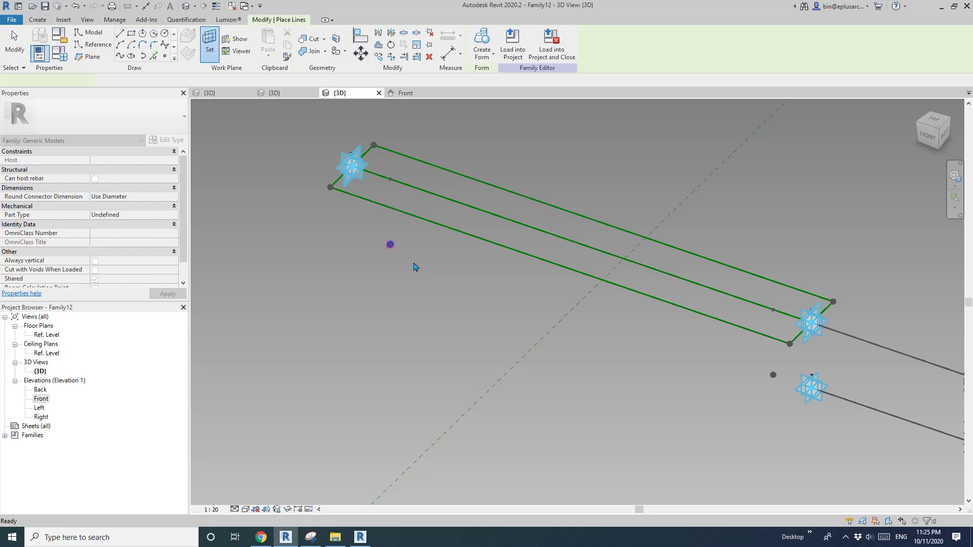
left_click(390, 246)
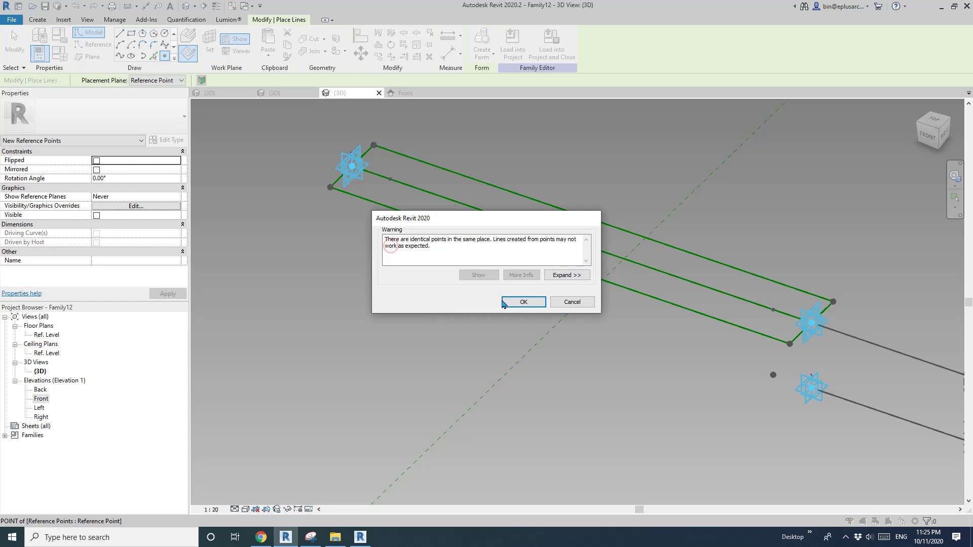
left_click(513, 300)
key("Escape")
- Move the new point down to an Offset of 117 below its host
left_click(390, 245)
middle_click_drag(469, 285, 420, 248, "shift")
left_click_drag(411, 233, 438, 227)
middle_click_drag(438, 229, 397, 248, "shift")
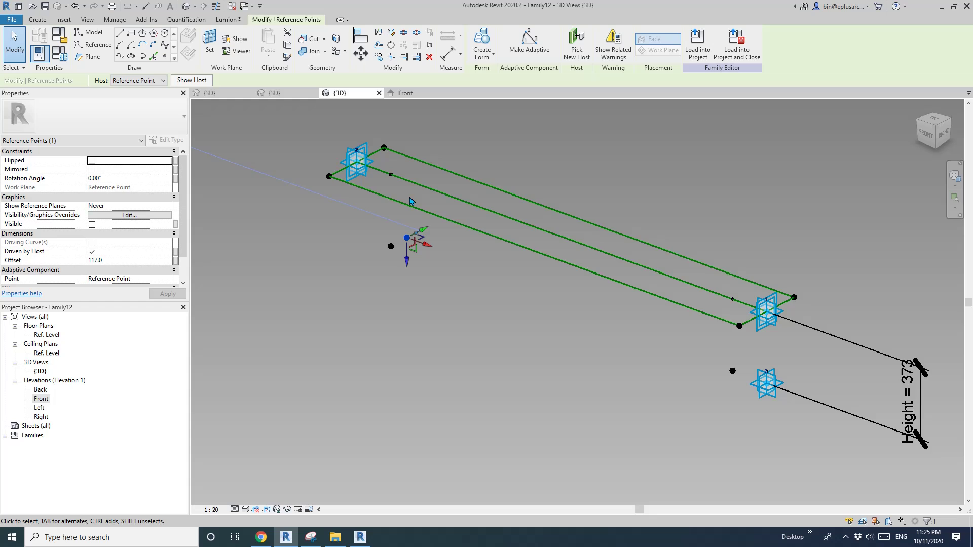
middle_click_drag(408, 203, 400, 231, "shift")
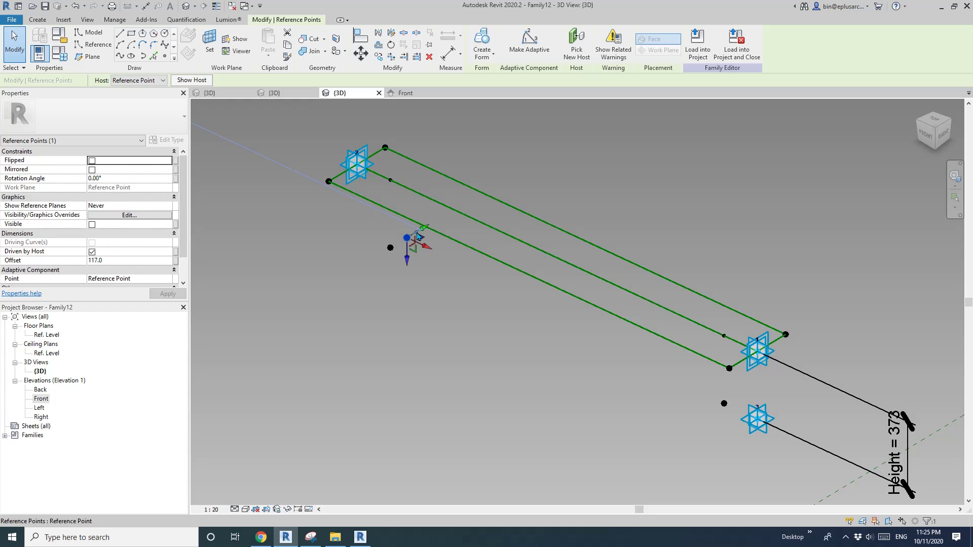
middle_click_drag(418, 236, 417, 199, "shift")
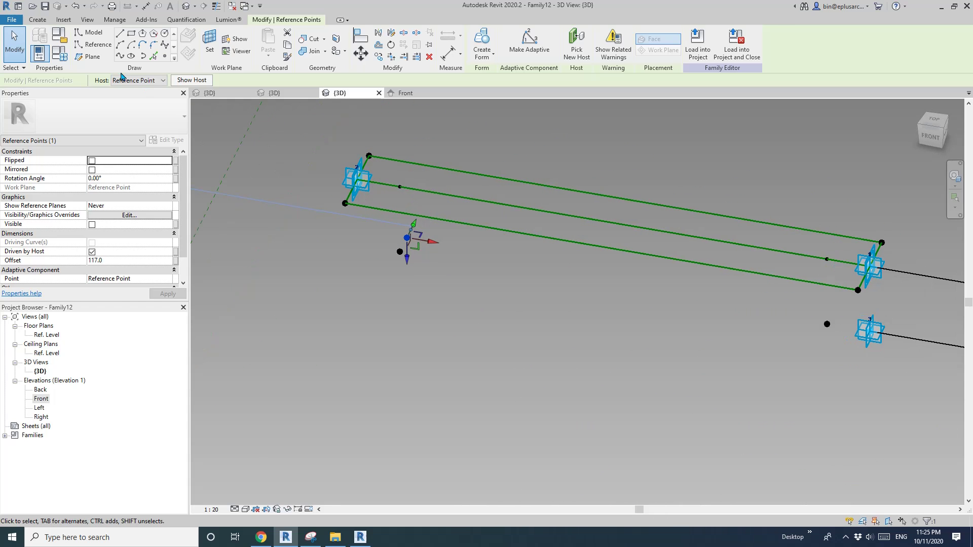
- Set the Offset parameter to 50 in Family Types and apply it
left_click(64, 61)
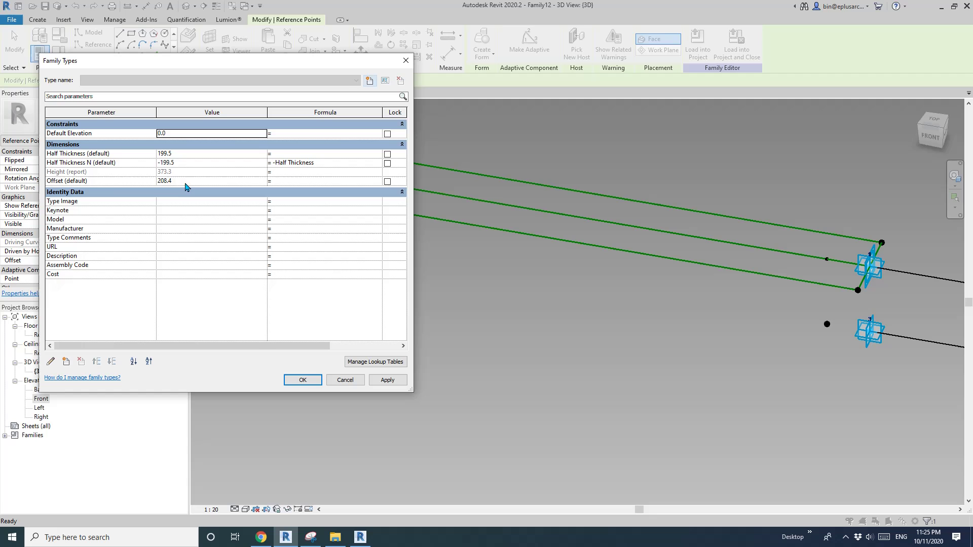
left_click(192, 181)
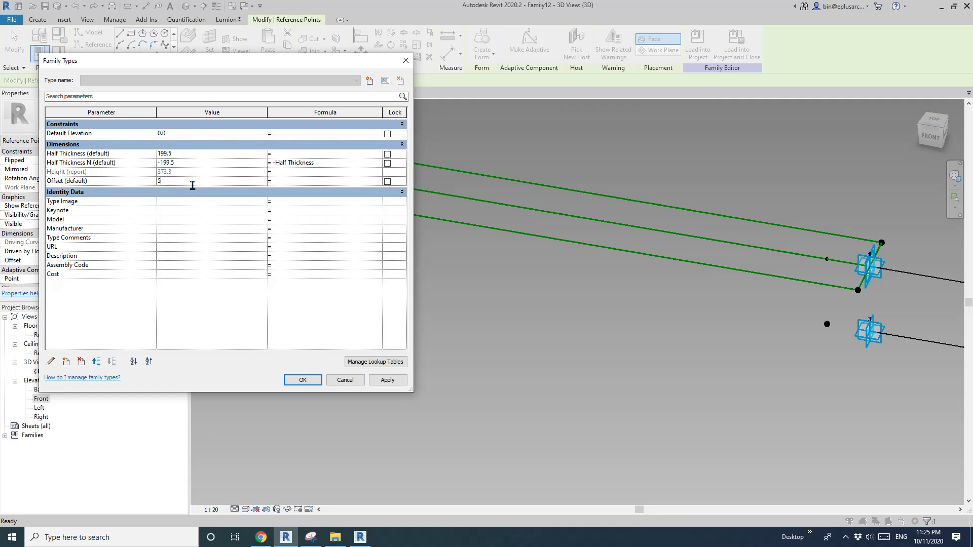
left_click(394, 380)
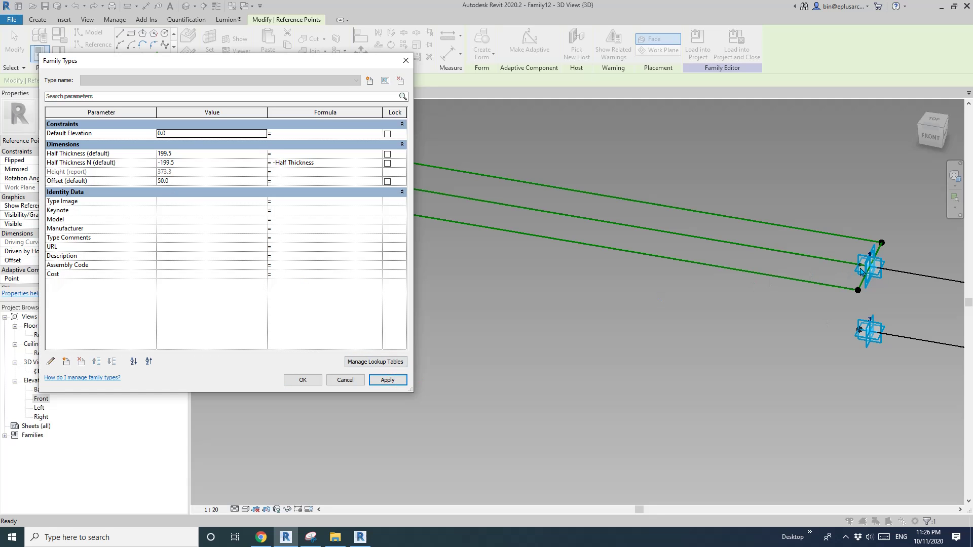
left_click(302, 378)
middle_click_drag(385, 298, 319, 288, "shift")
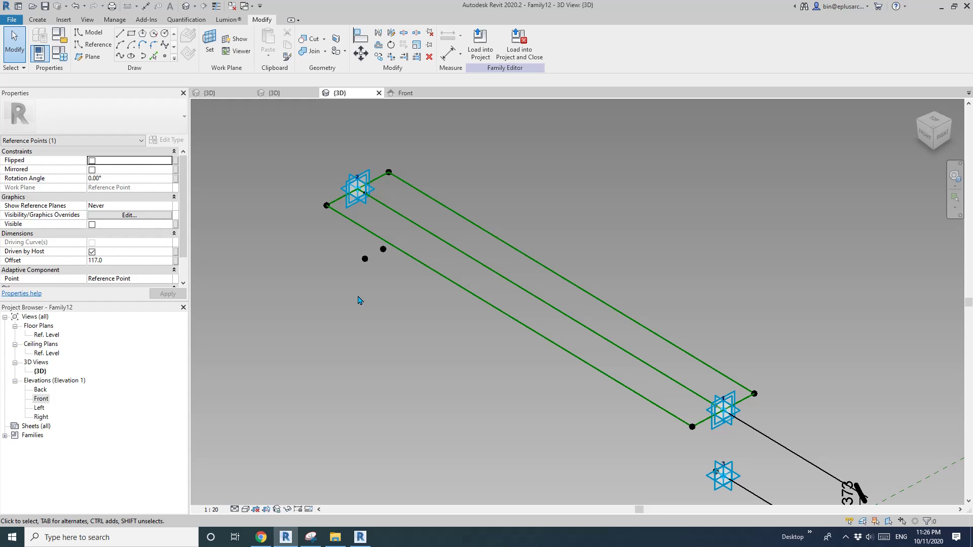
- Link the newest reference point's Offset to a new parameter, Half Thickness M Offset
left_click(381, 251)
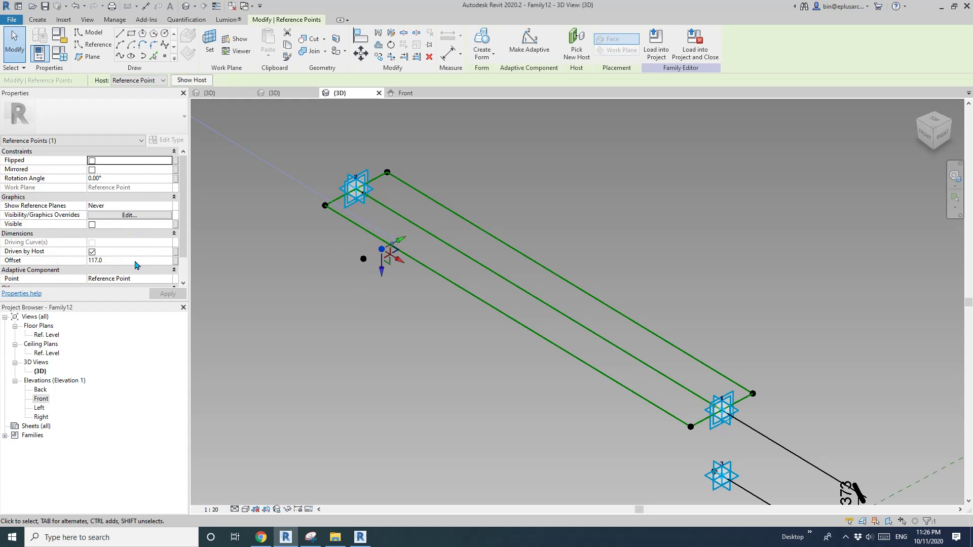
left_click(175, 261)
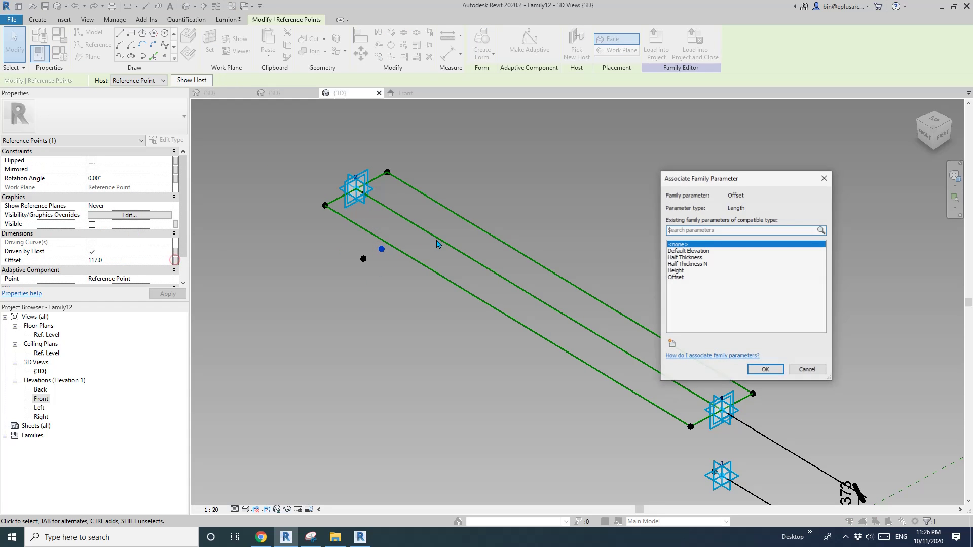
left_click(672, 344)
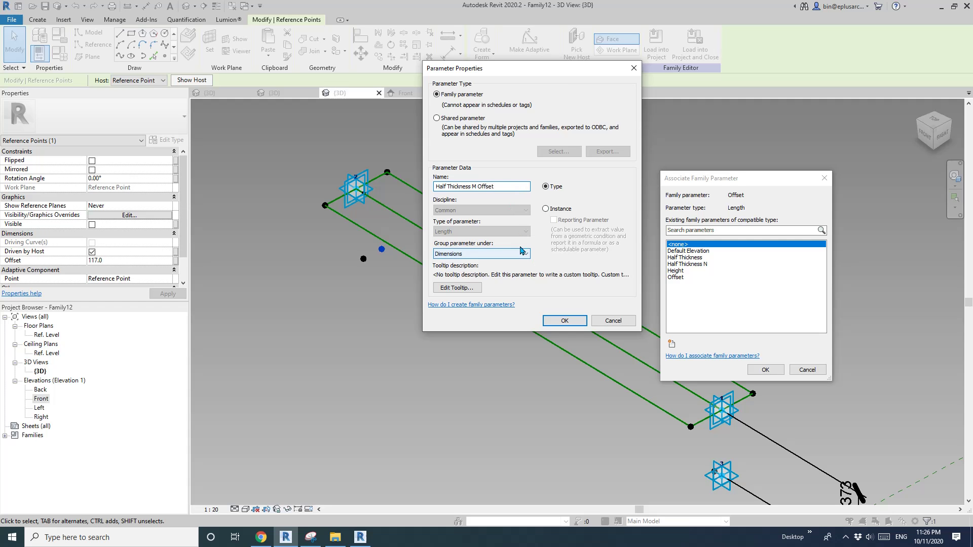
left_click(567, 321)
left_click(765, 369)
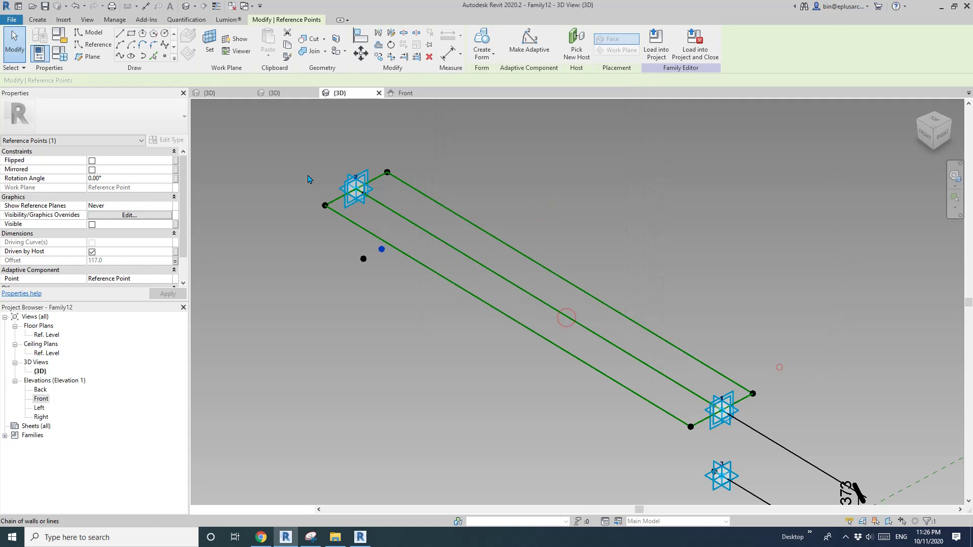
- Give Half Thickness M Offset the formula Half Thickness - Offset and apply it
left_click(60, 60)
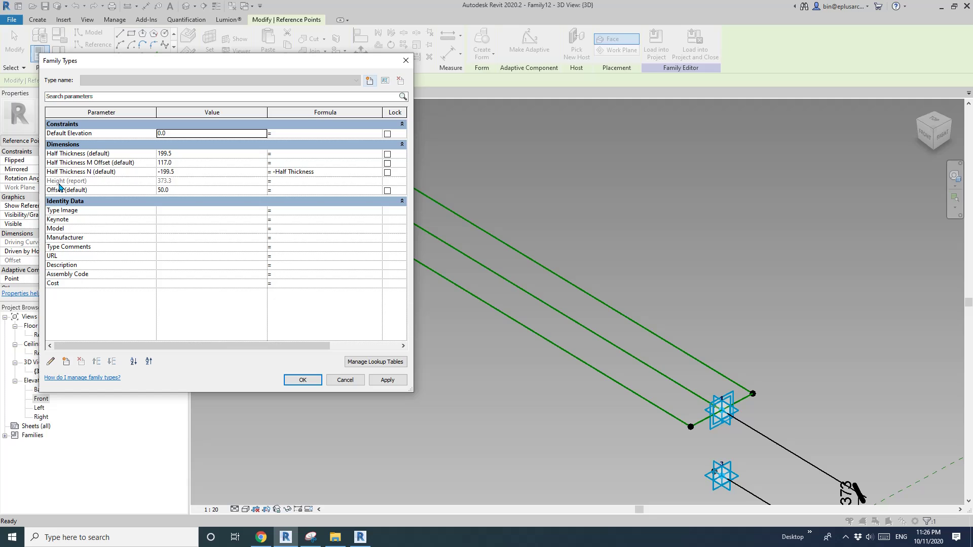
left_click(286, 162)
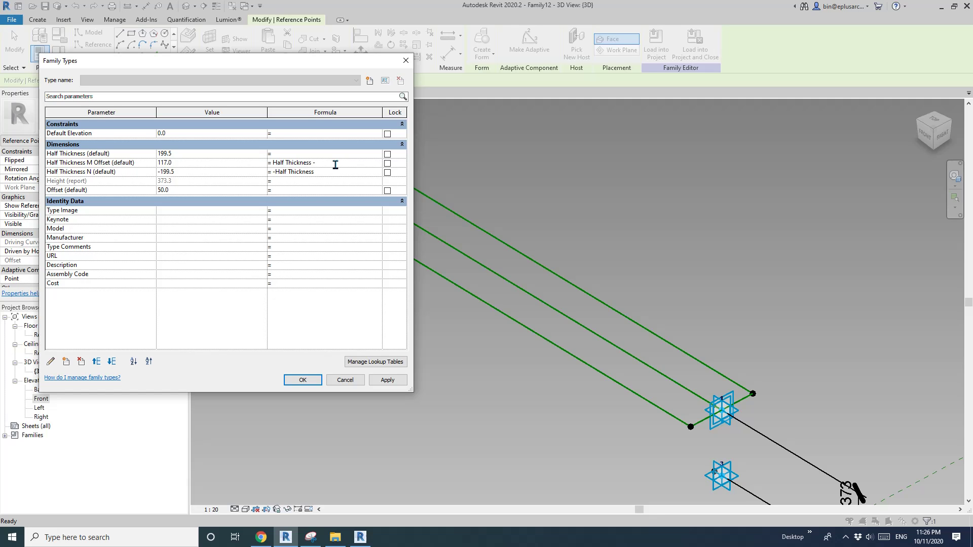
left_click(343, 256)
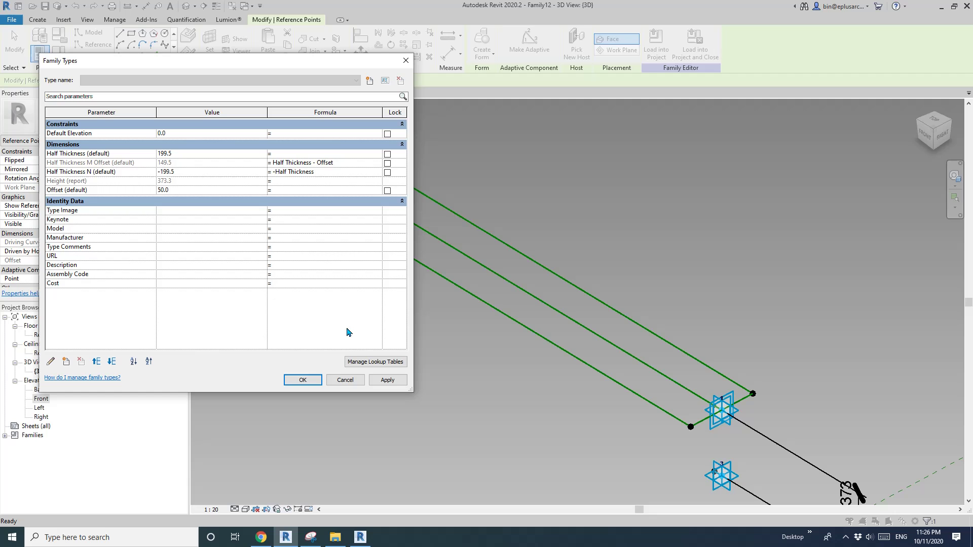
left_click(388, 380)
left_click(305, 380)
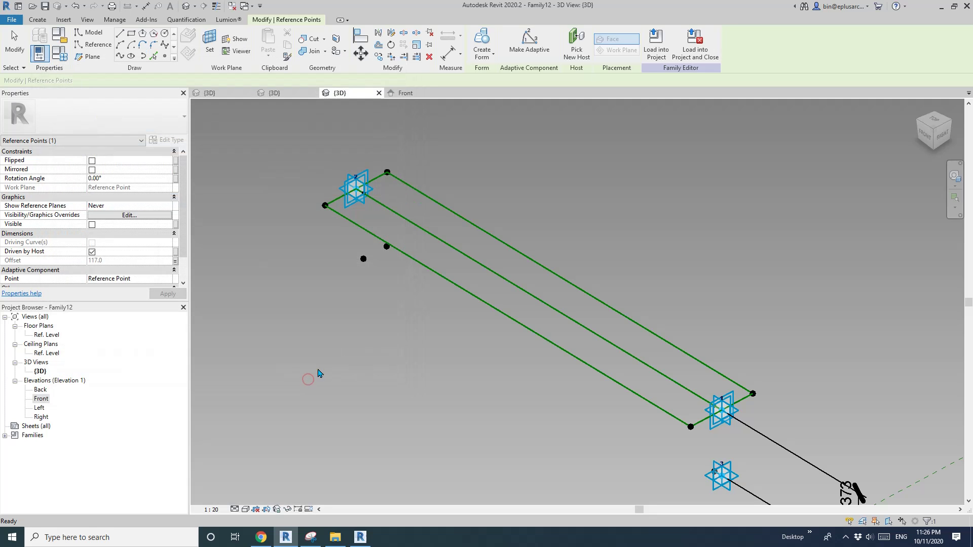
middle_click_drag(345, 302, 356, 318)
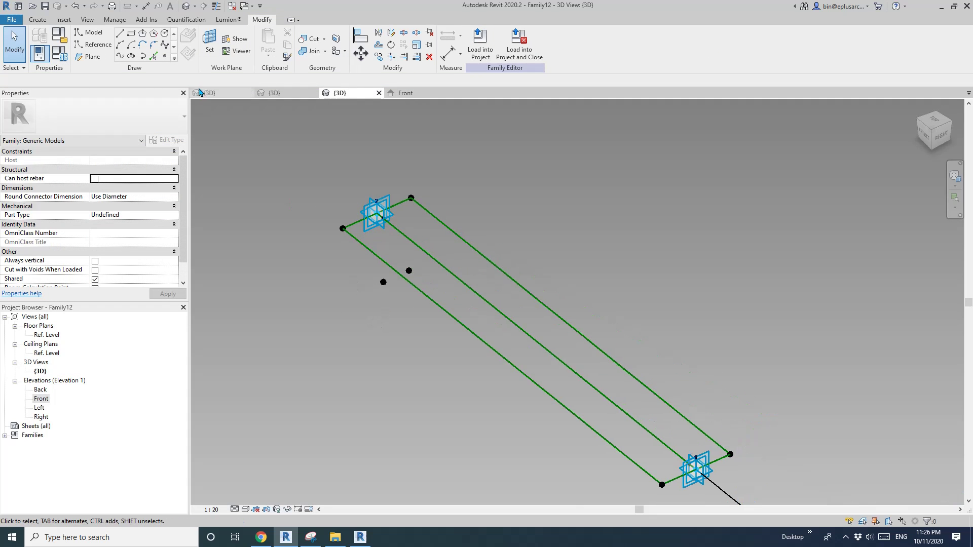
- Place a new reference point hosted on the existing point's plane at the beam's start
left_click(165, 56)
key("Escape")
key("Escape")
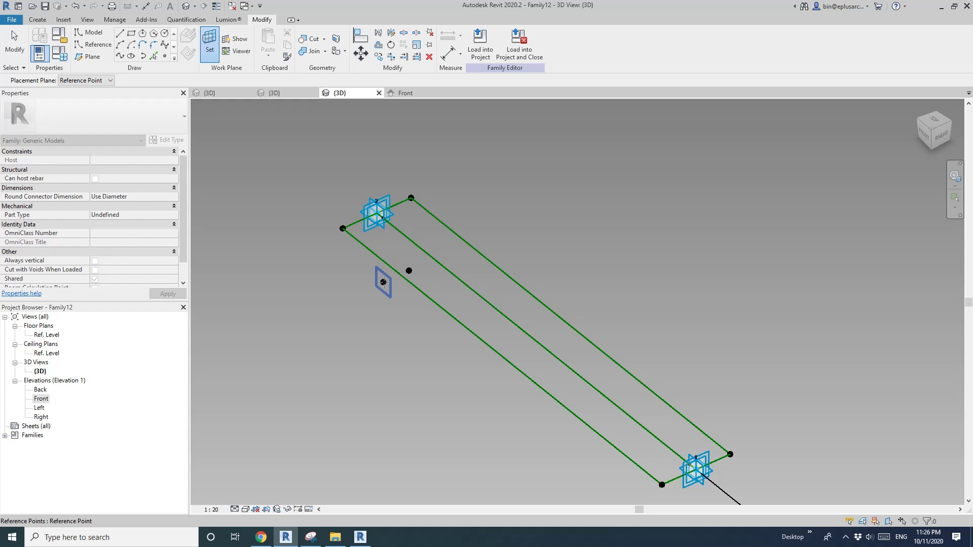
key("Return")
left_click(384, 282)
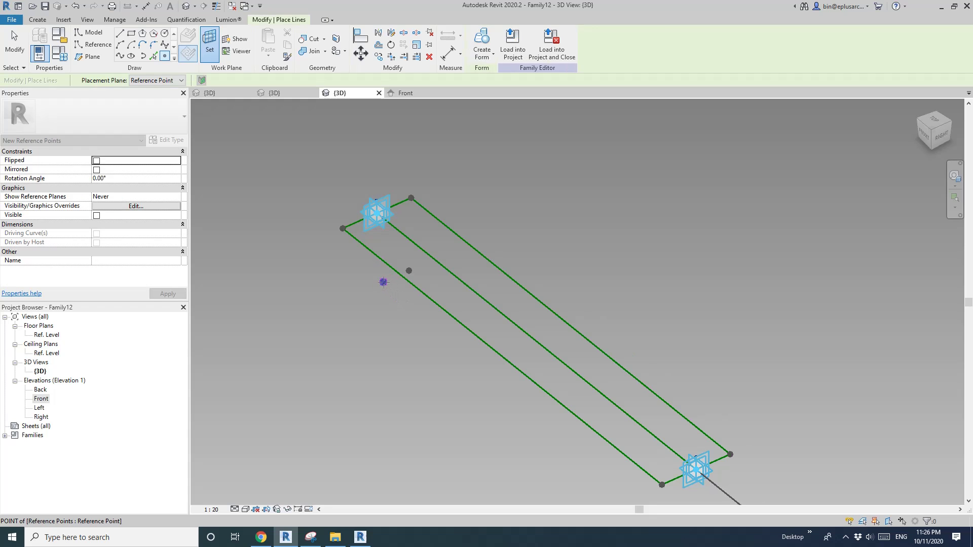
left_click(525, 304)
key("Escape")
key("Escape")
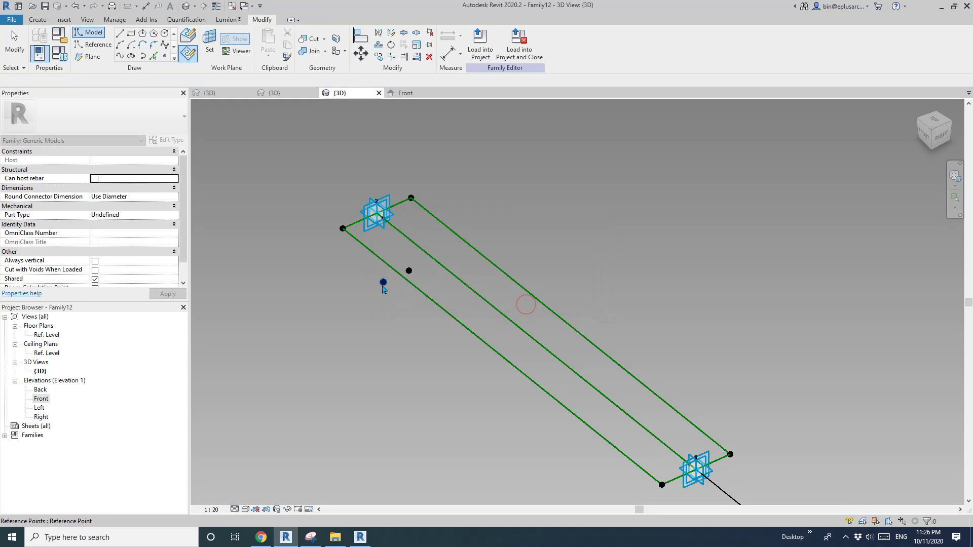
- Drive the new point's Offset with a new instance parameter, Half Thickness M Offset N
left_click(383, 284)
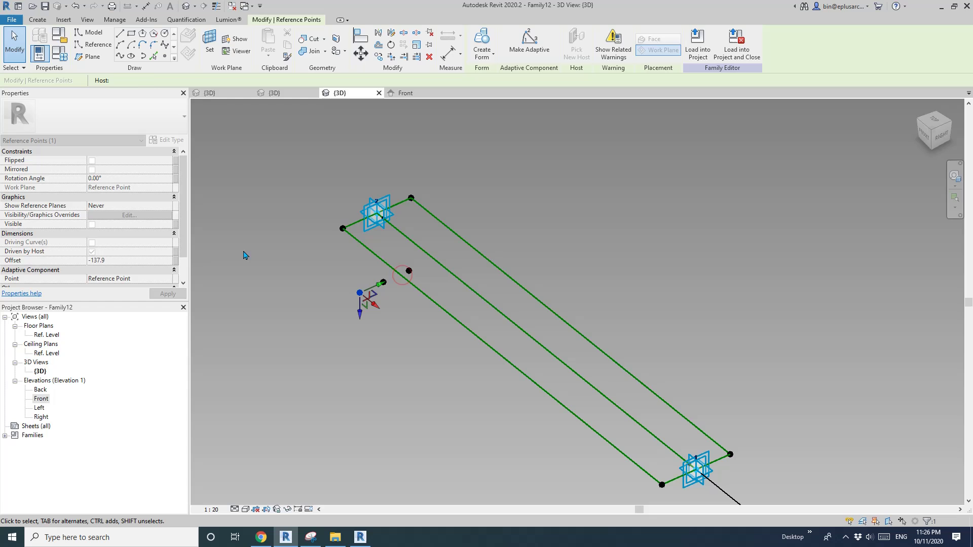
left_click(175, 261)
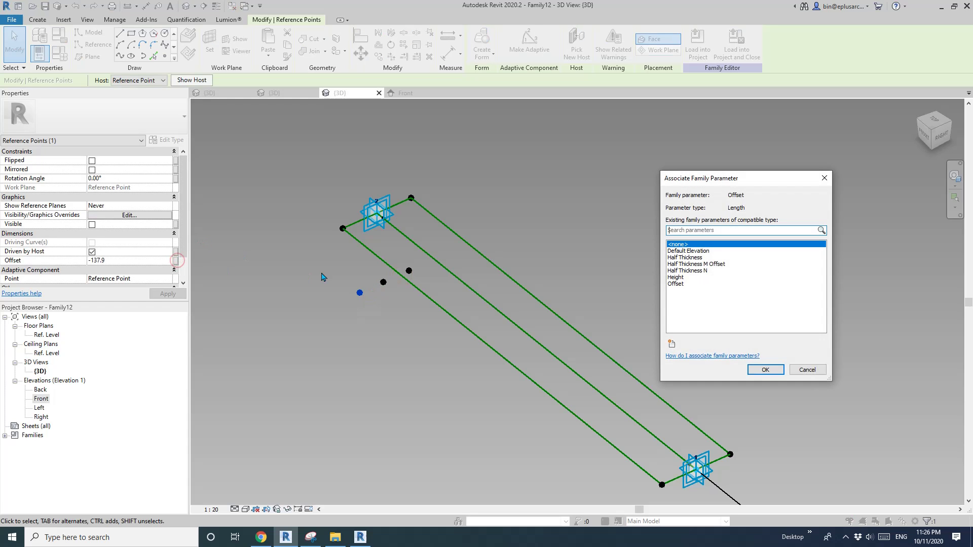
left_click(672, 343)
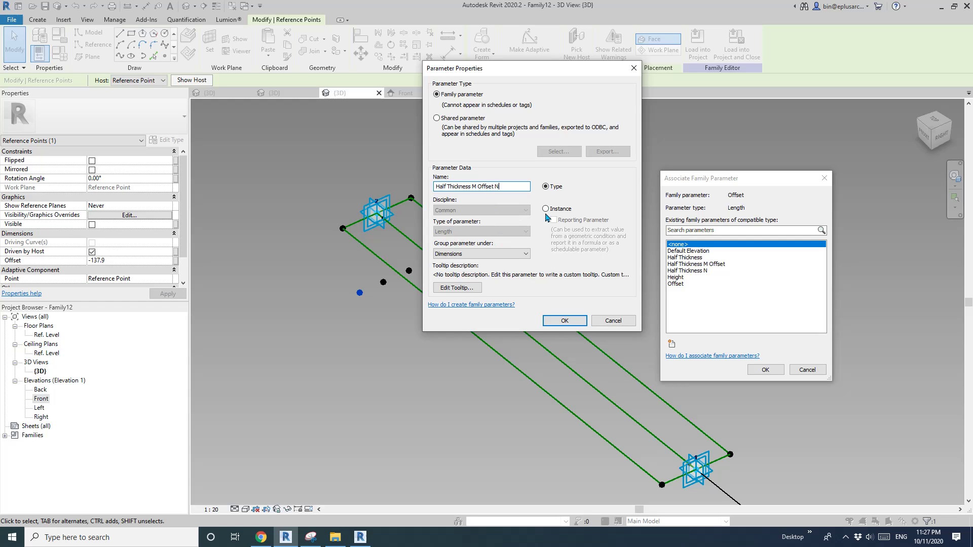
left_click(583, 320)
- Confirm the Offset link and set Half Thickness M Offset N's formula to -Half Thickness M Offset
left_click(763, 369)
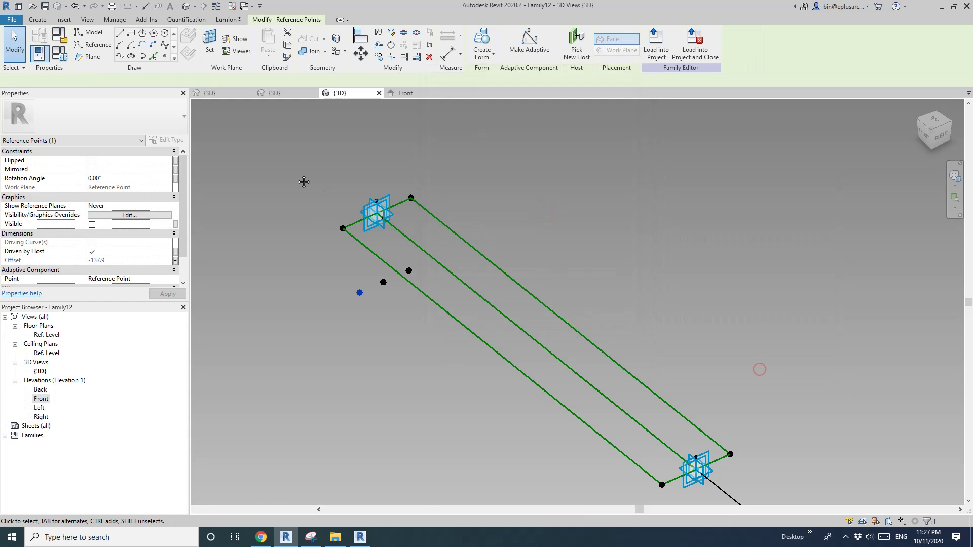
left_click(67, 58)
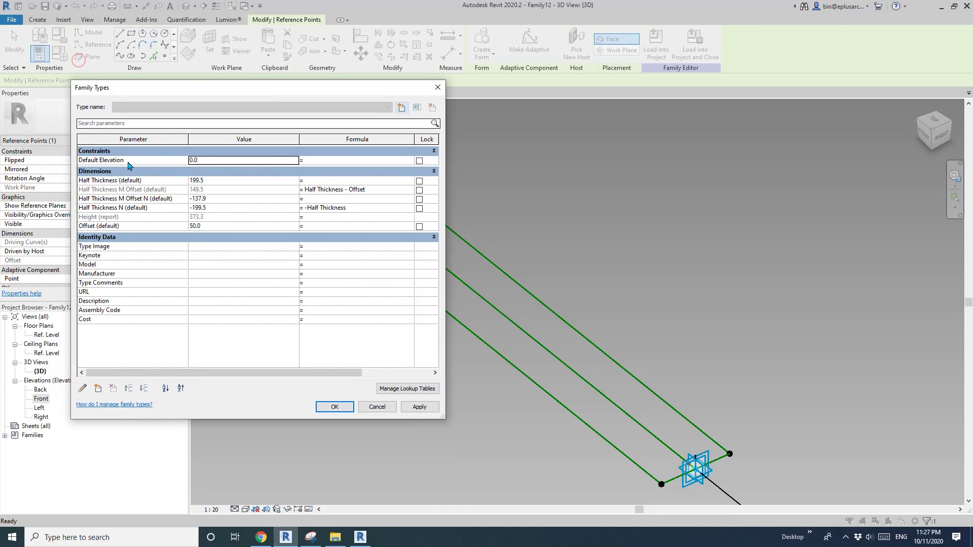
left_click(165, 190)
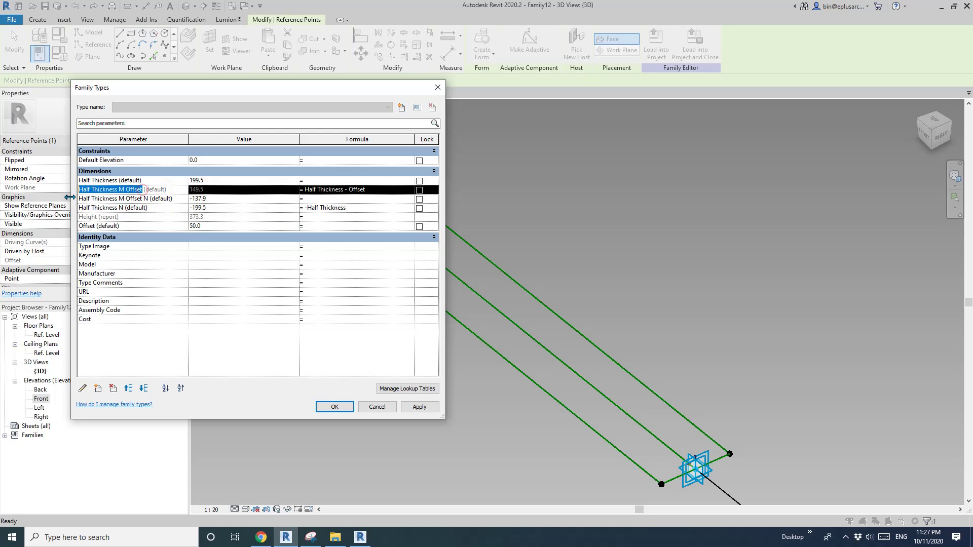
left_click(337, 199)
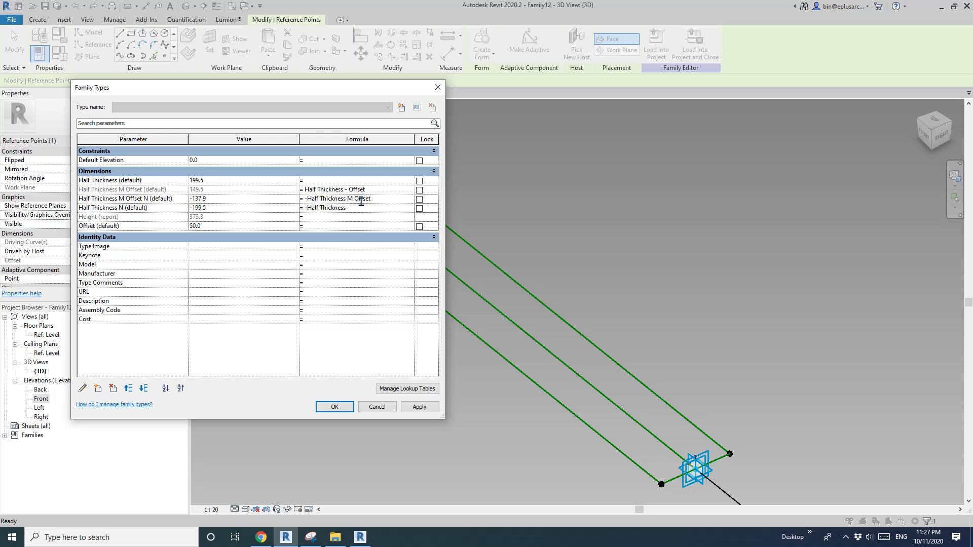
left_click(335, 407)
left_click(341, 465)
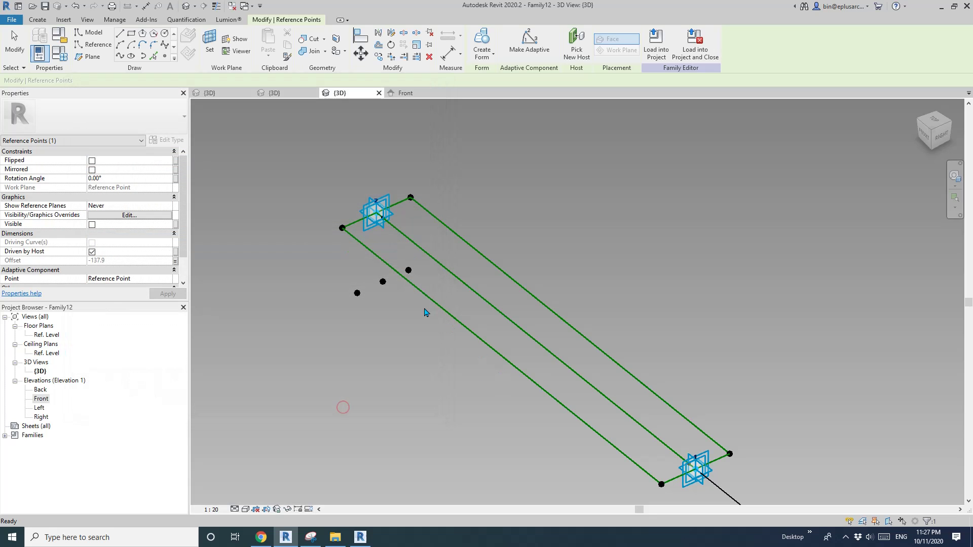
middle_click_drag(341, 465, 455, 310, "shift")
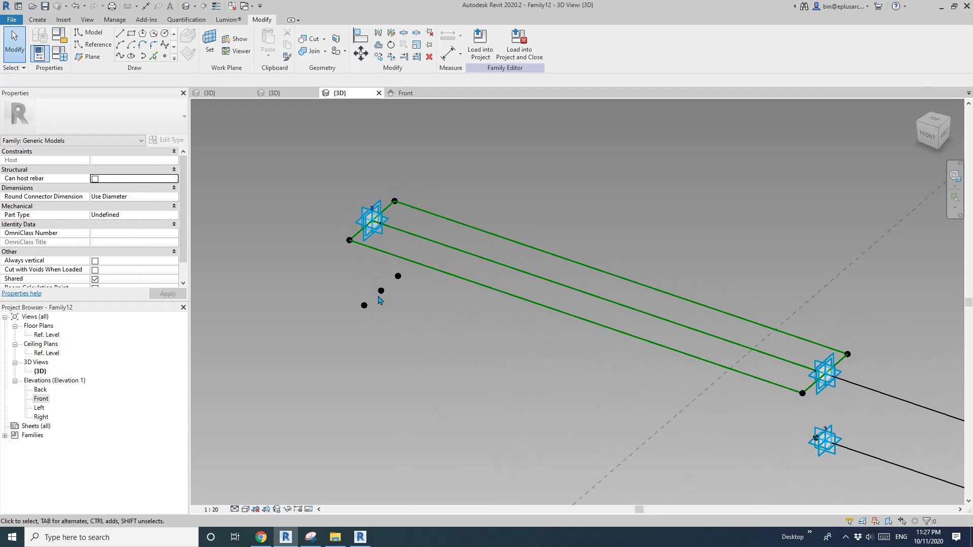
- Place a reference point hosted on placement point 3 at the beam's far end
middle_click_drag(606, 335, 512, 295)
scroll(342, 304, "down", 1)
middle_click_drag(342, 304, 381, 285, "shift")
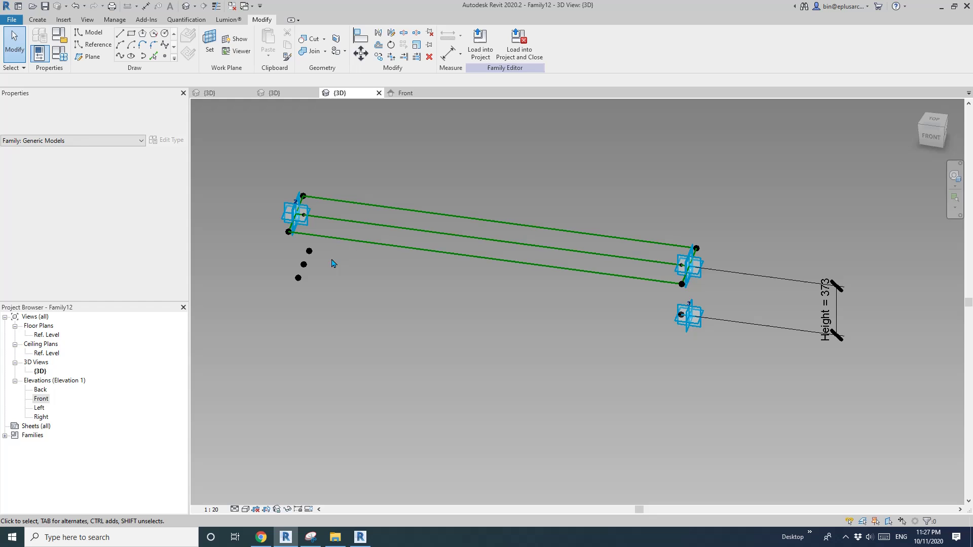
middle_click_drag(656, 299, 759, 315, "shift")
middle_click_drag(626, 185, 626, 278)
scroll(635, 259, "up", 1)
left_click(165, 56)
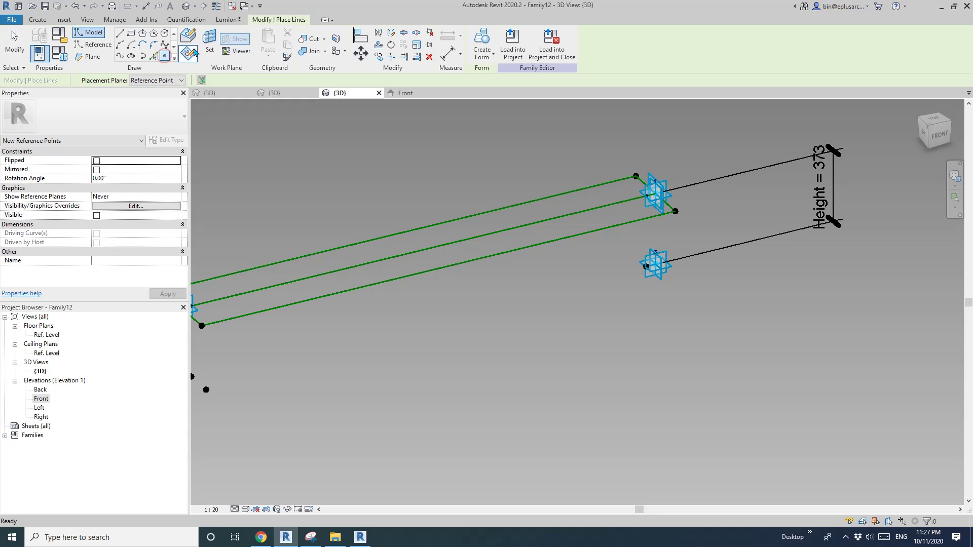
left_click(209, 40)
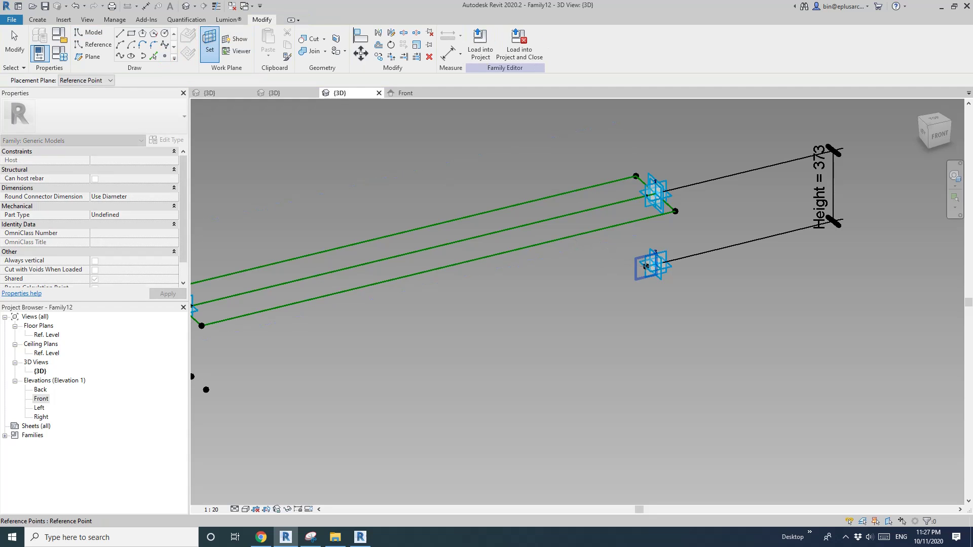
left_click(645, 267)
left_click(644, 266)
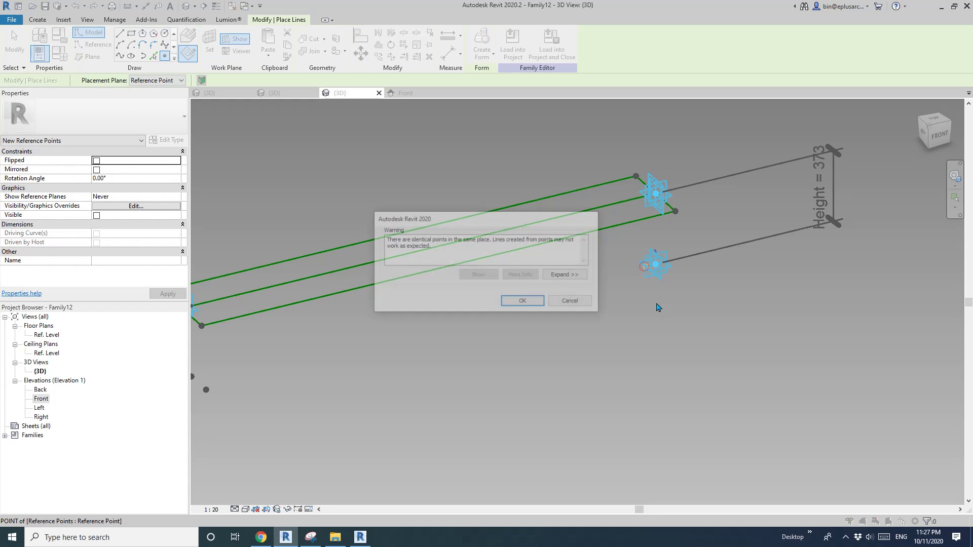
left_click(527, 301)
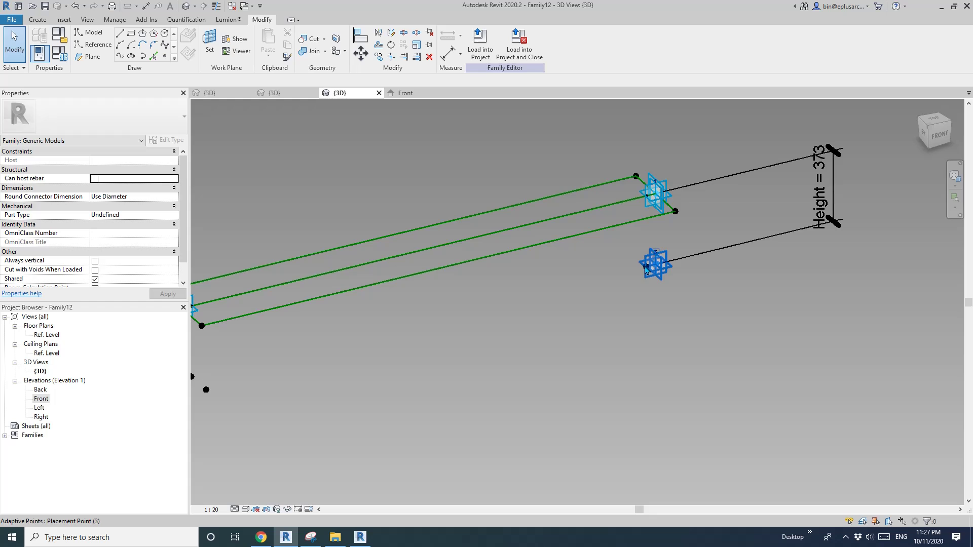
- Select placement point 3 at the beam's far end
middle_click_drag(650, 270, 552, 182, "shift")
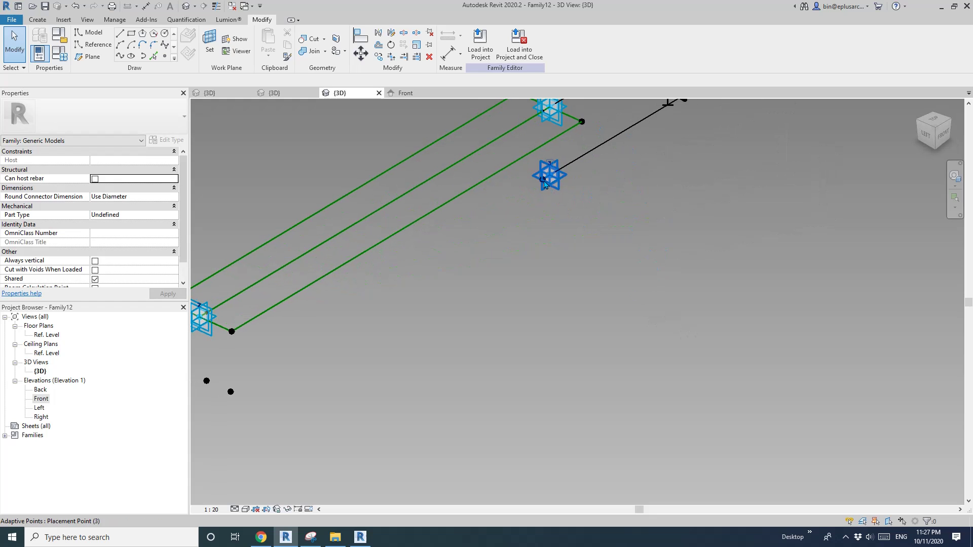
middle_click_drag(594, 225, 596, 271)
left_click(557, 228)
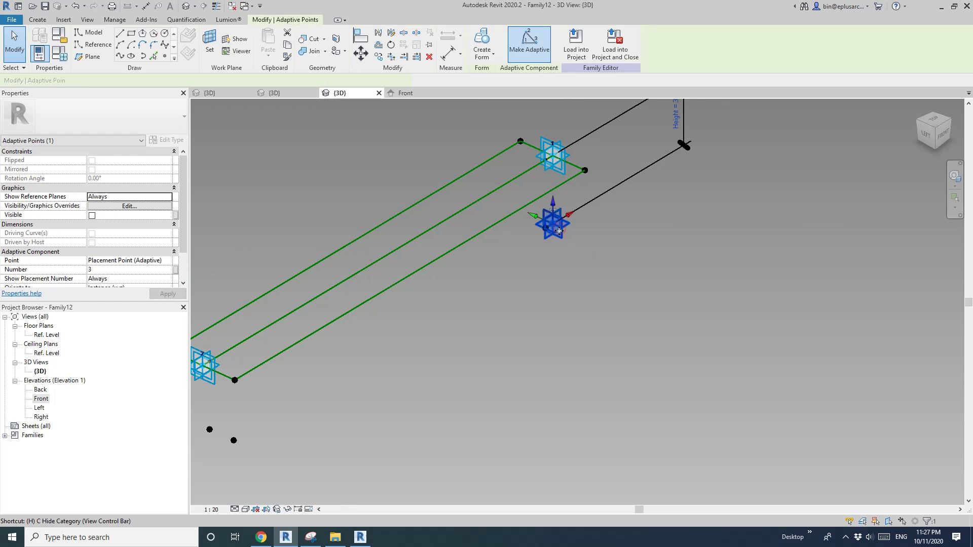
- Temporarily hide placement point 3 and link the new point's Offset to Half Thickness M Offset
key("h")
key("h")
left_click(545, 231)
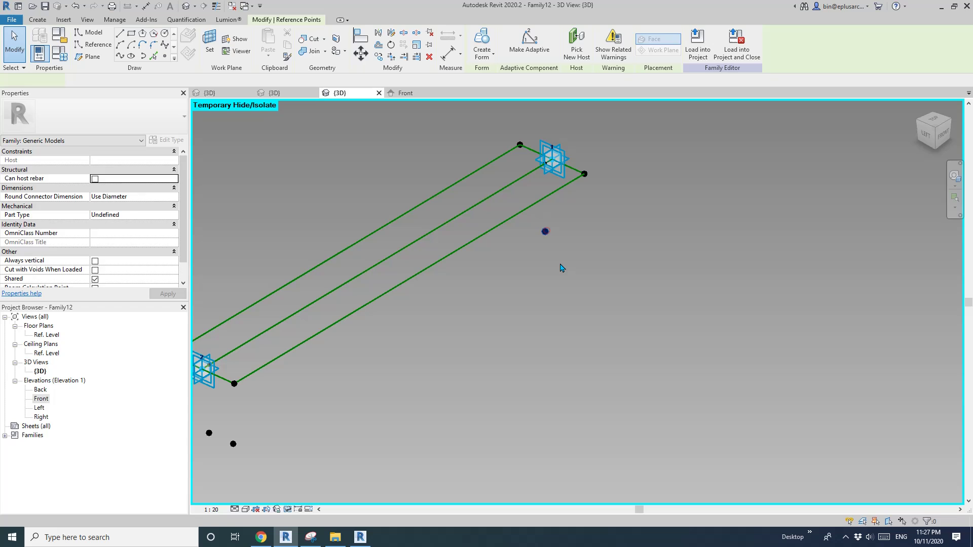
left_click_drag(532, 231, 521, 226)
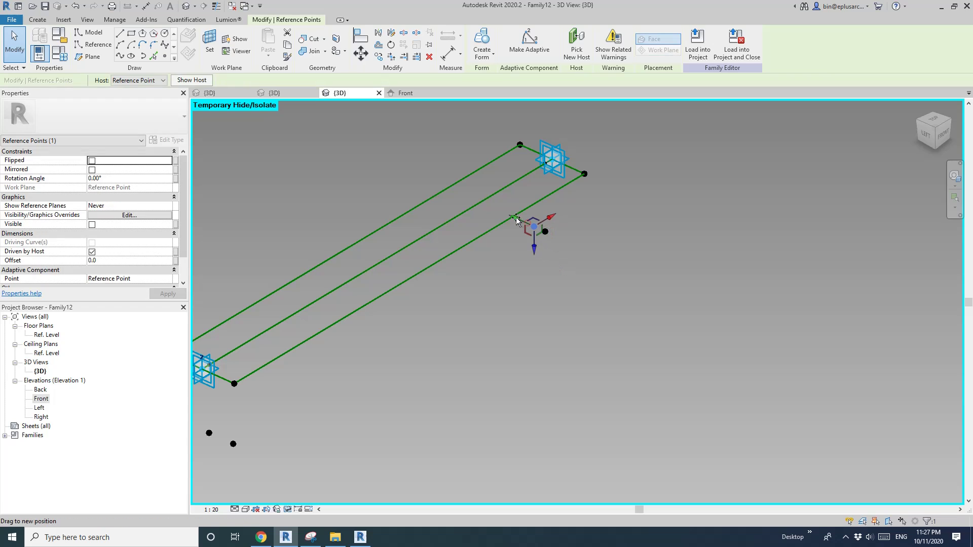
left_click(175, 259)
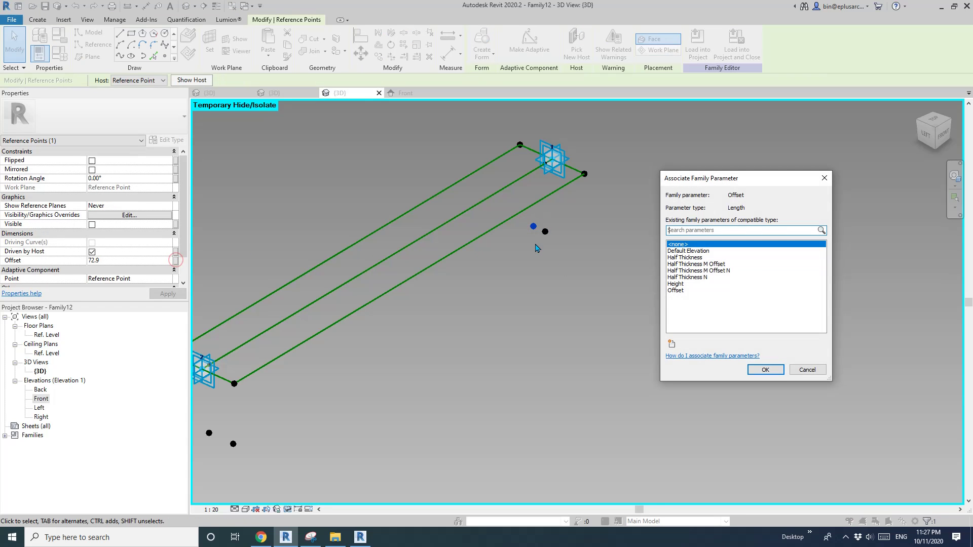
left_click(692, 264)
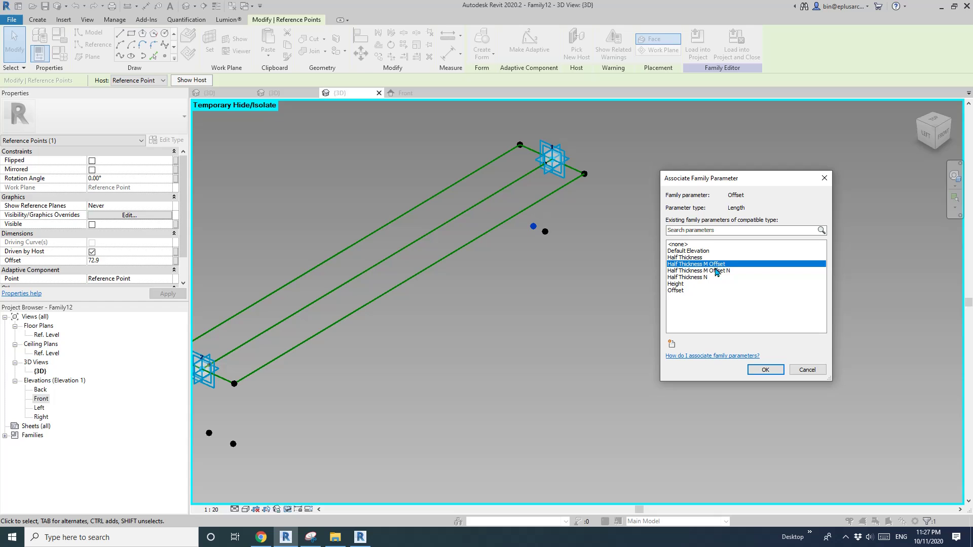
left_click(765, 371)
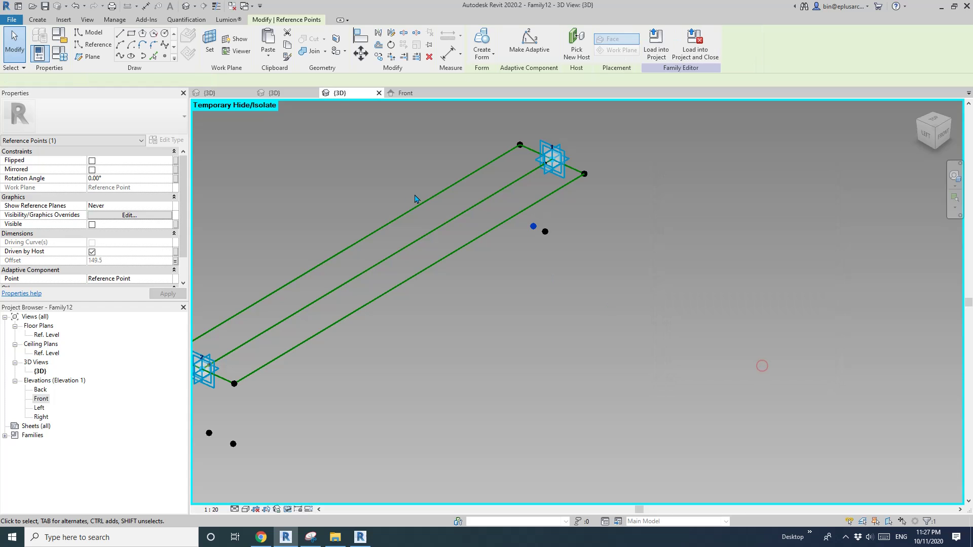
- Place a second hosted point there and link its Offset to Half Thickness M Offset N
left_click(164, 56)
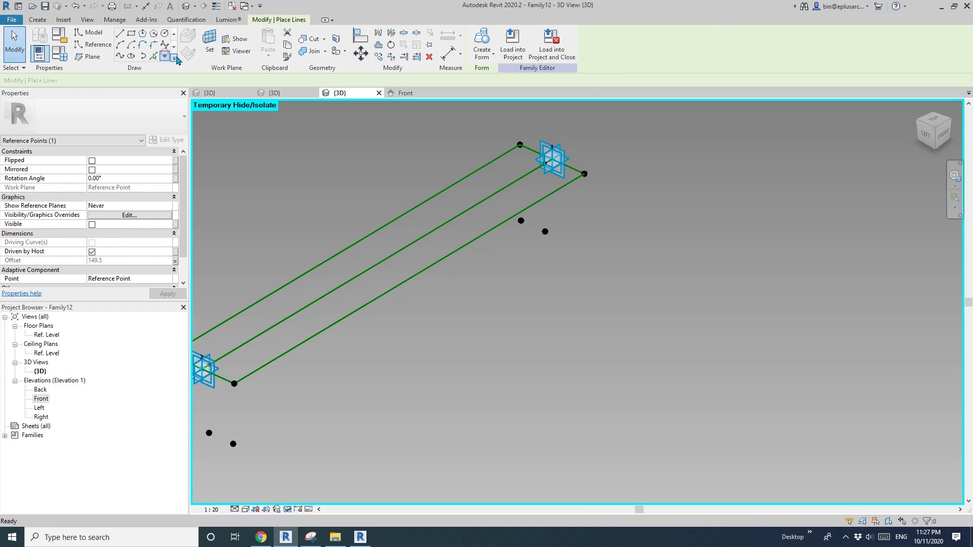
left_click(208, 42)
left_click(546, 233)
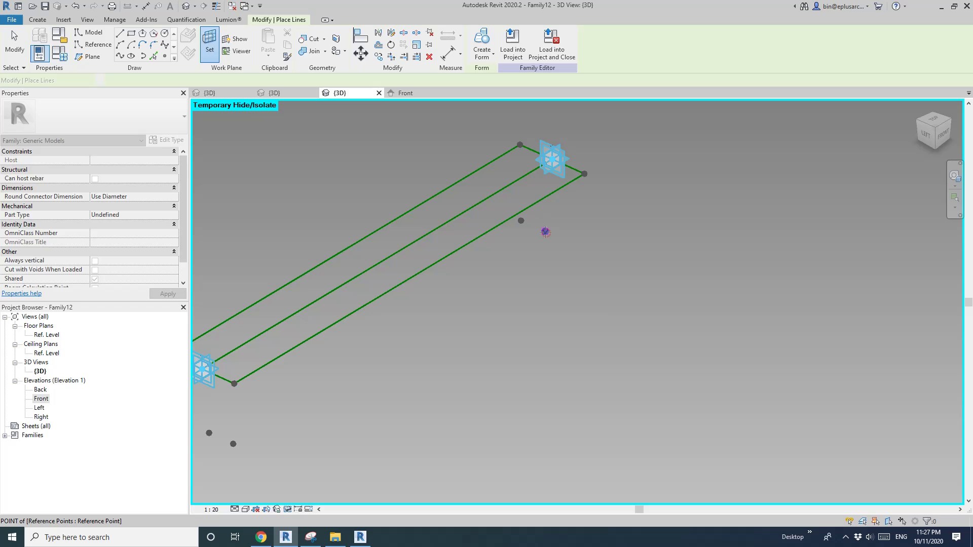
left_click(546, 231)
left_click(535, 302)
key("Escape")
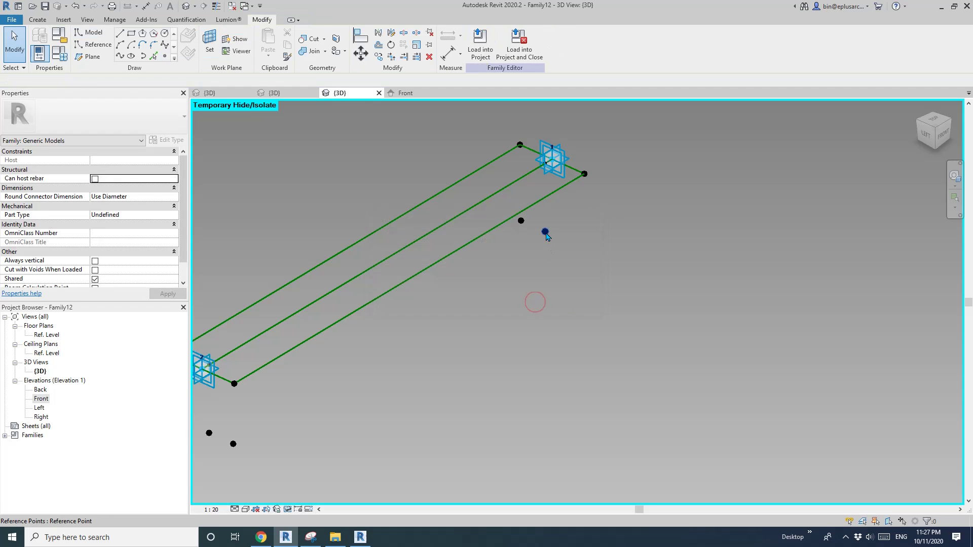
left_click(545, 231)
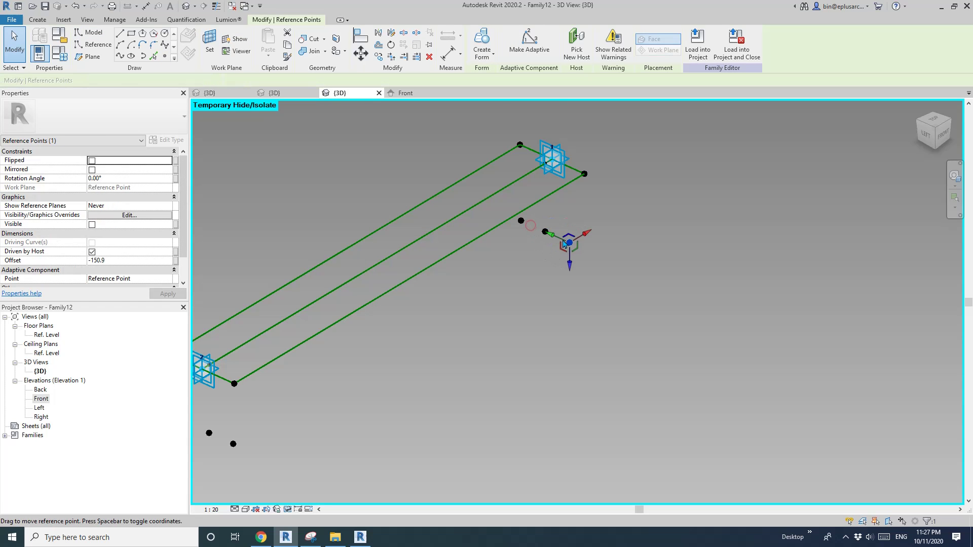
left_click(175, 261)
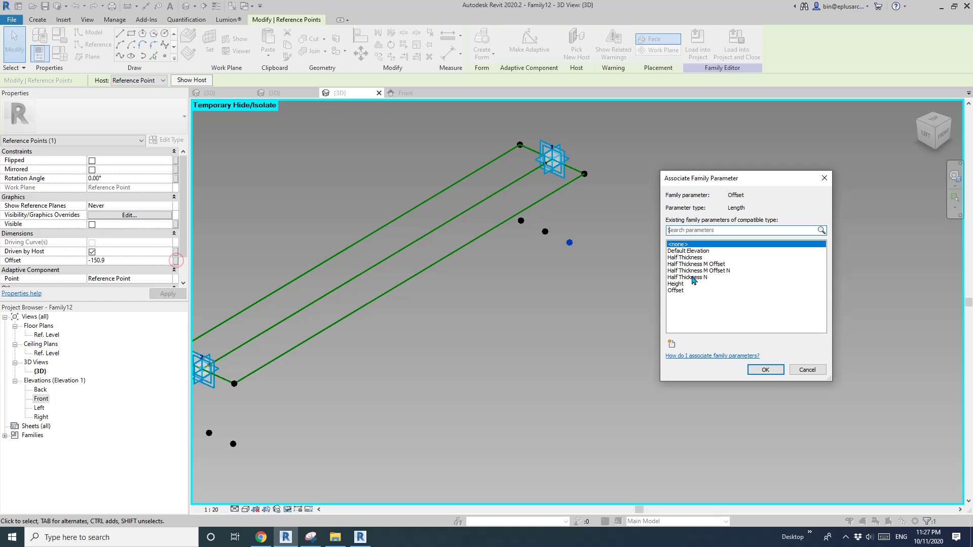
left_click(774, 375)
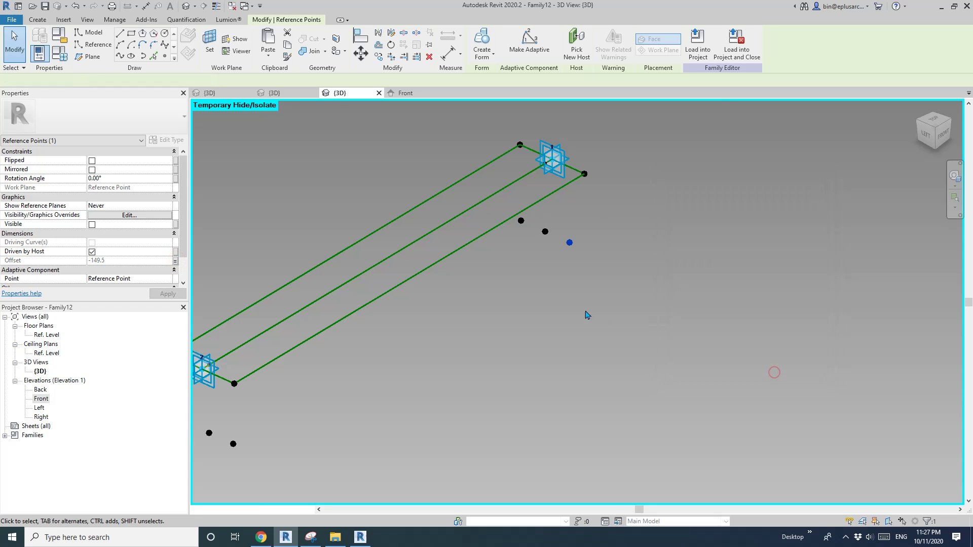
middle_click_drag(586, 315, 578, 386, "shift")
- Join the left-end points with a spline and run a long spline to the matching right-end point
key("Escape")
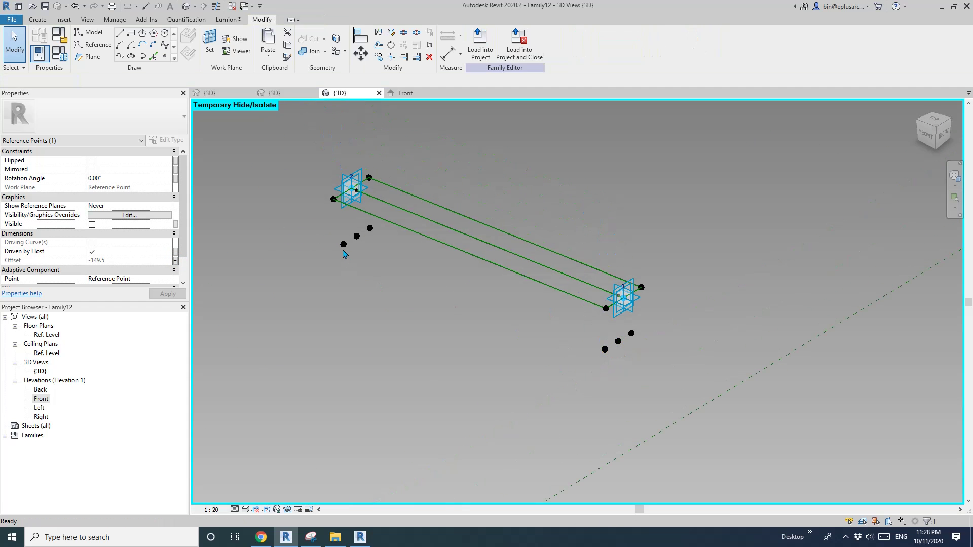
left_click(370, 228, "ctrl")
left_click(357, 236, "ctrl")
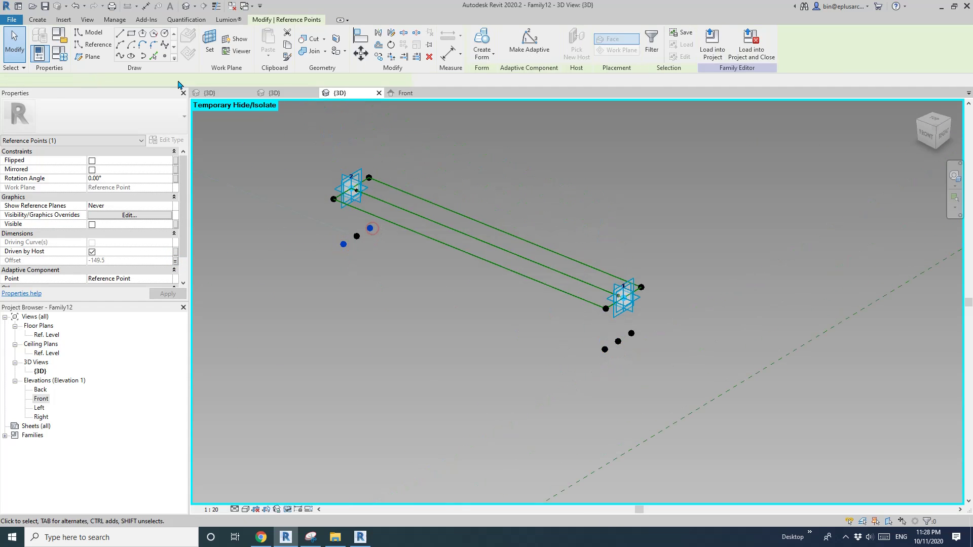
left_click(122, 56)
left_click(371, 227)
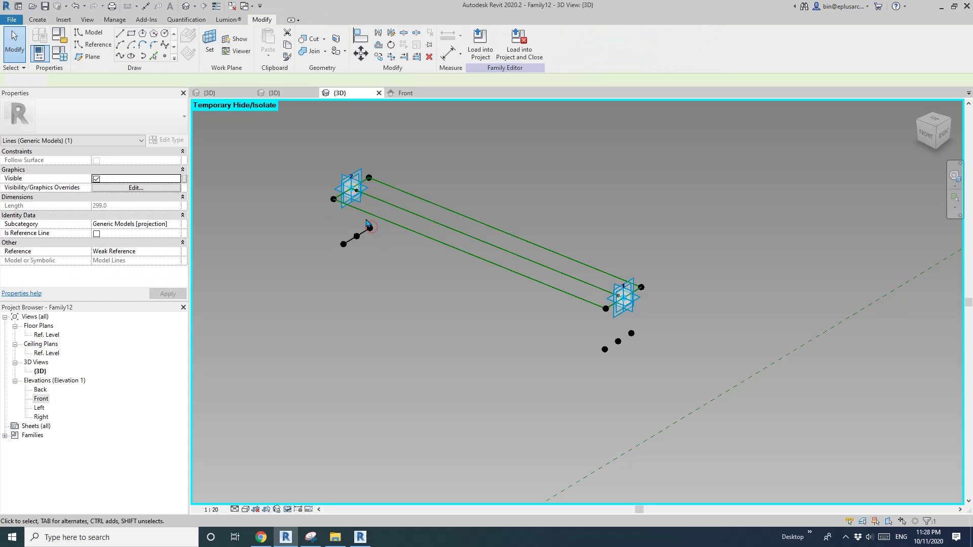
left_click(631, 333, "ctrl")
left_click(121, 55)
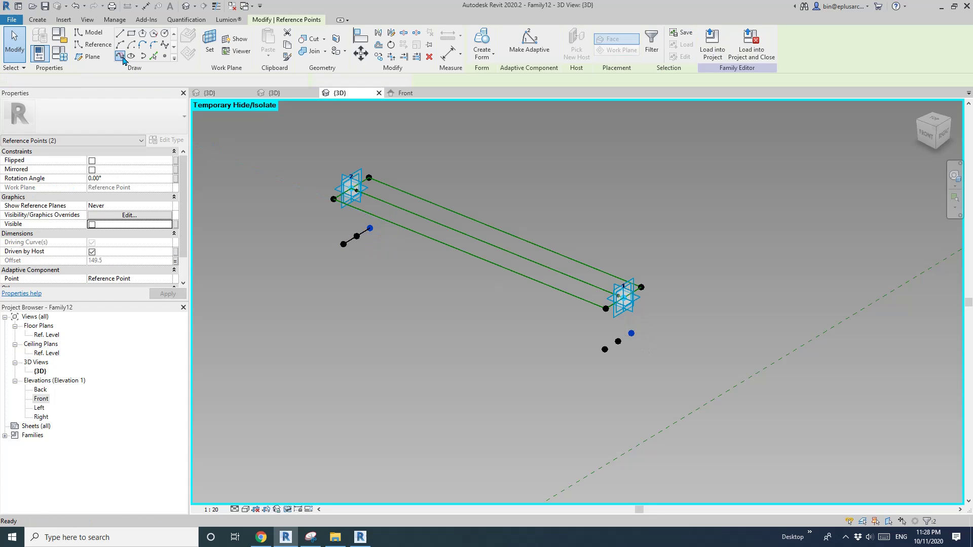
- Draw the second long spline between the lower end points and close the loop at the right end
left_click(347, 256)
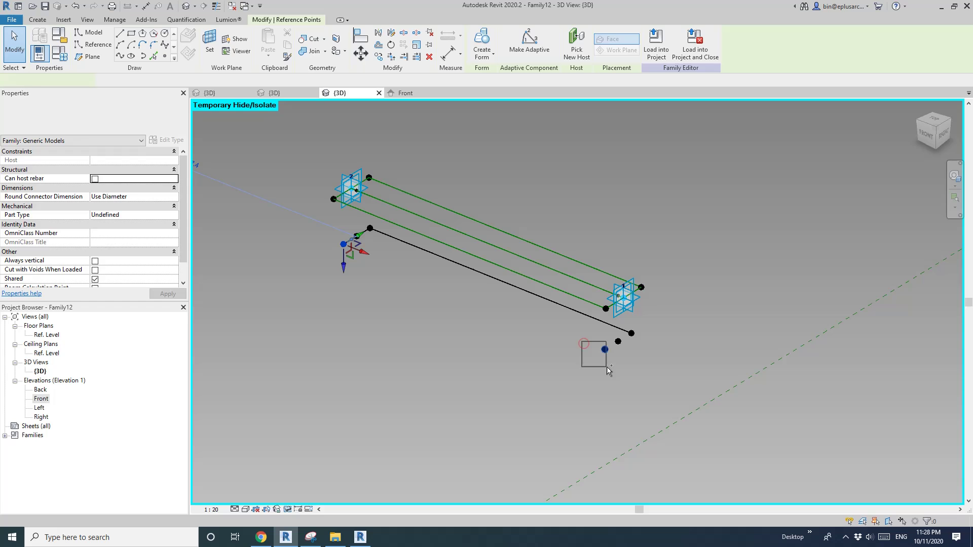
left_click_drag(608, 371, 608, 371, "ctrl")
left_click(121, 56)
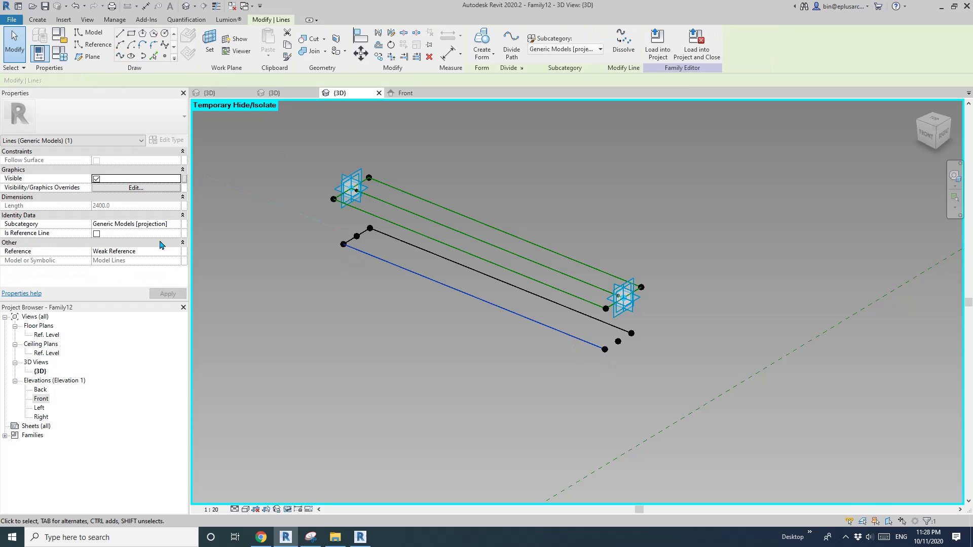
key("Escape")
left_click(631, 333)
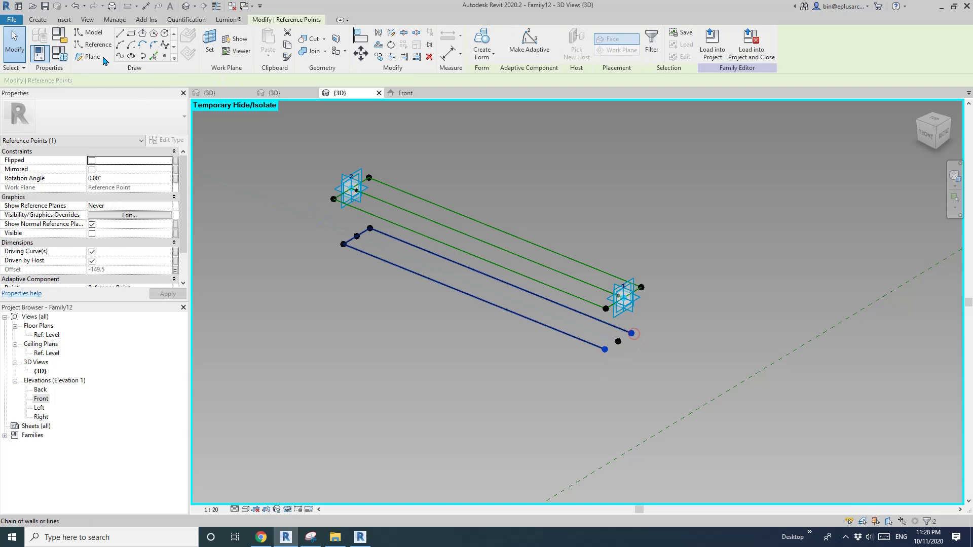
left_click(119, 56)
key("Escape")
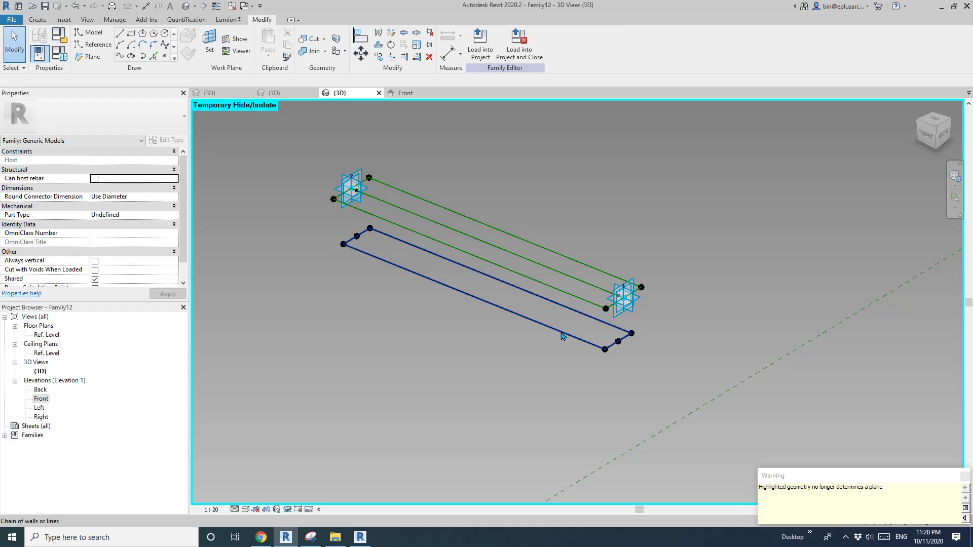
- Turn the loop's lines into reference lines with Is Reference Line
left_click(561, 332)
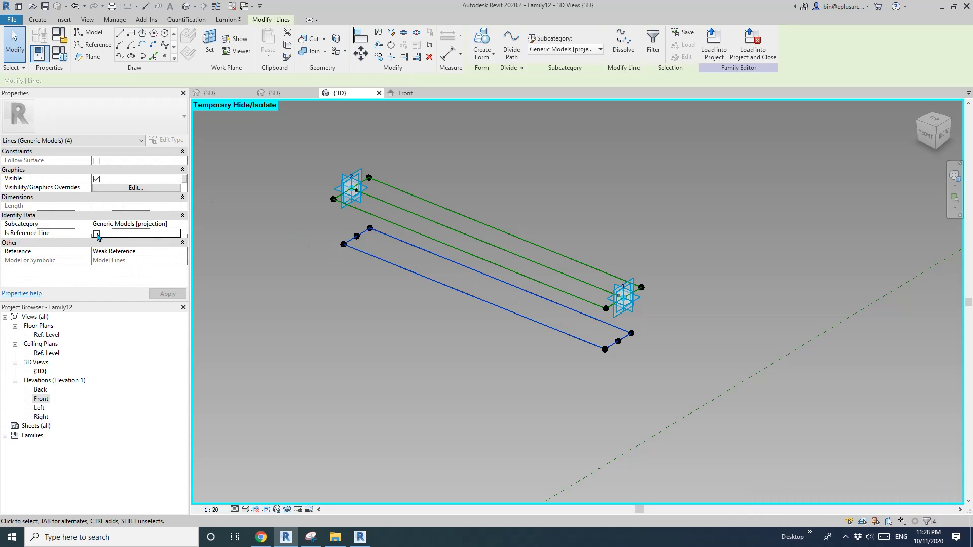
left_click(96, 233)
left_click(486, 180)
middle_click_drag(486, 181, 395, 228, "shift")
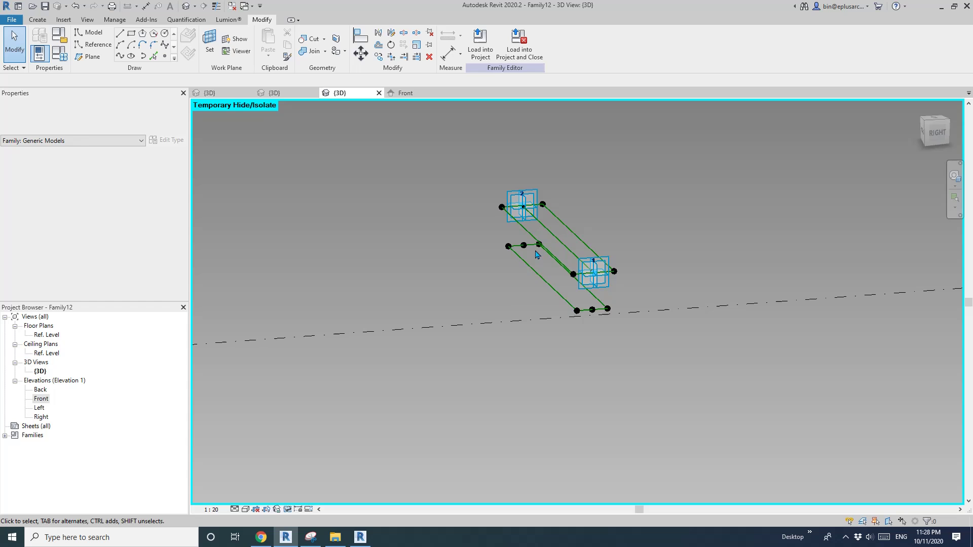
- Create a solid form from the upper and lower reference-line loops
left_click(525, 231)
left_click(532, 268, "ctrl")
middle_click_drag(672, 211, 657, 235)
left_click(486, 44)
middle_click_drag(745, 203, 321, 132, "shift")
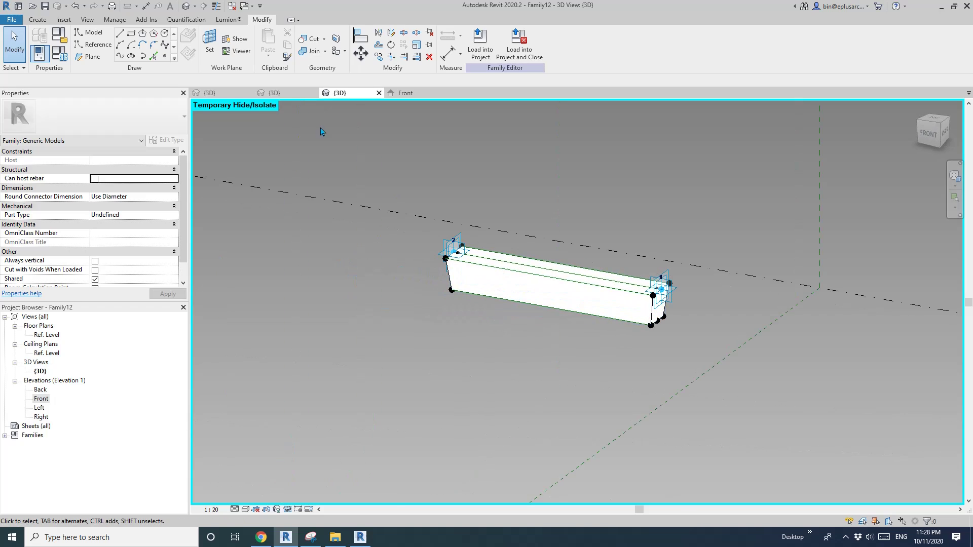
- Compare against the curved louvred facade project and the ArchDaily pavilion reference photo
left_click(234, 94)
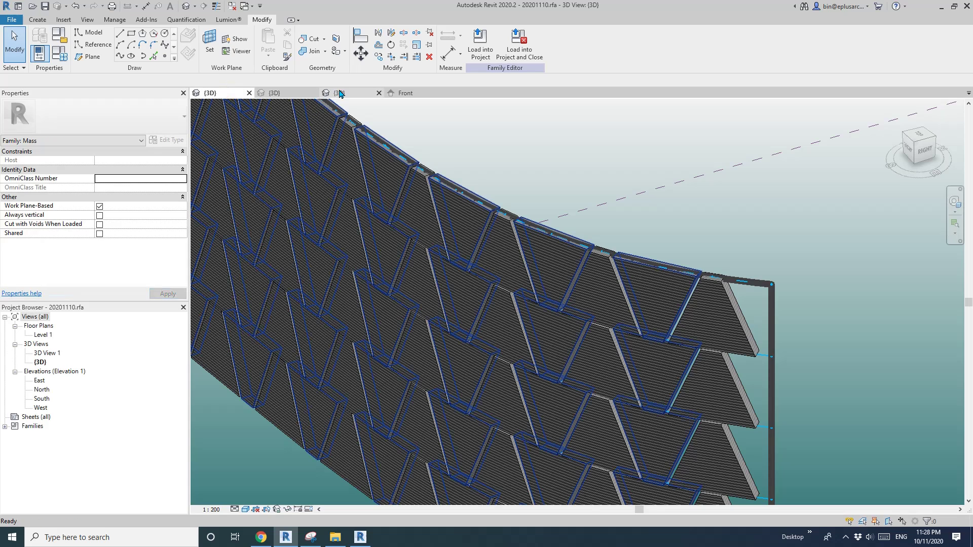
left_click(339, 93)
left_click(261, 537)
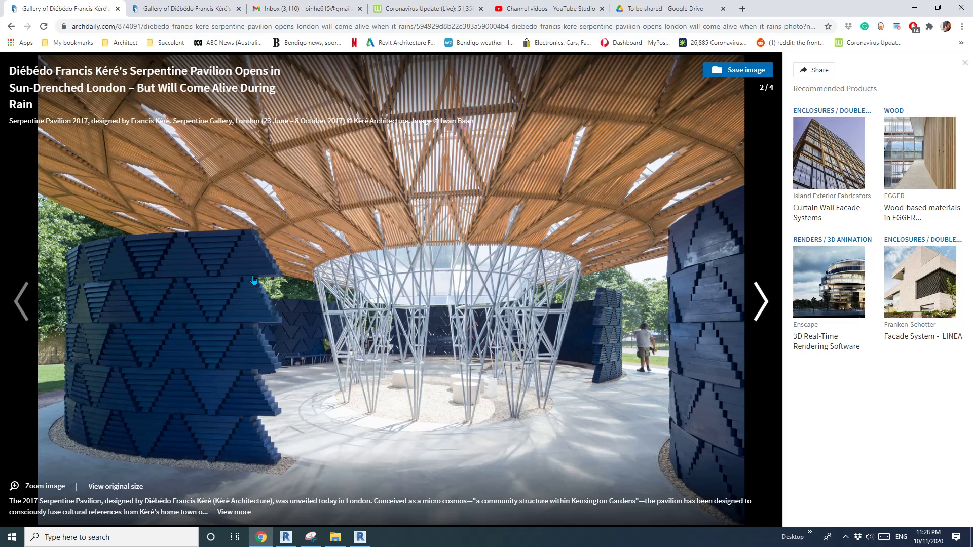
left_click(285, 537)
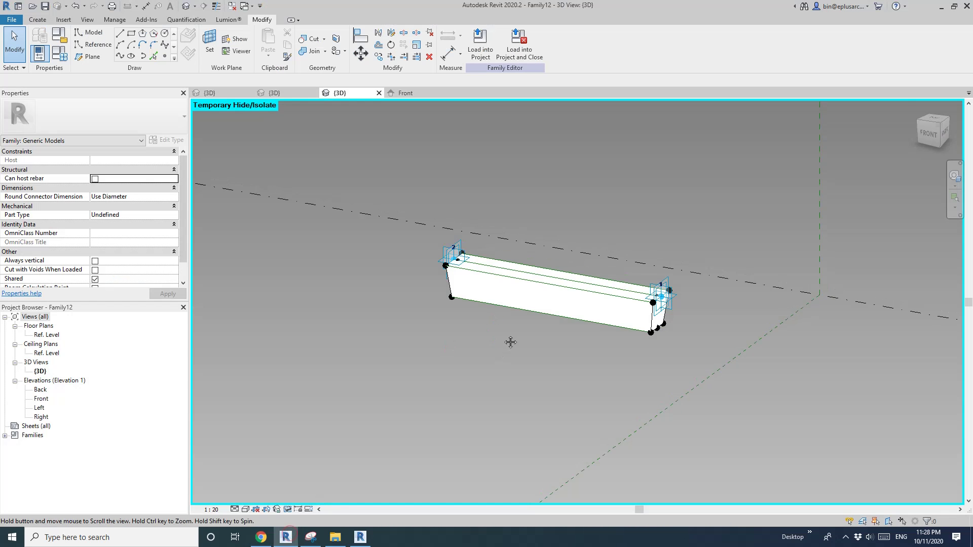
- Load the Family12 box beam family into Family10.rfa
left_click(293, 93)
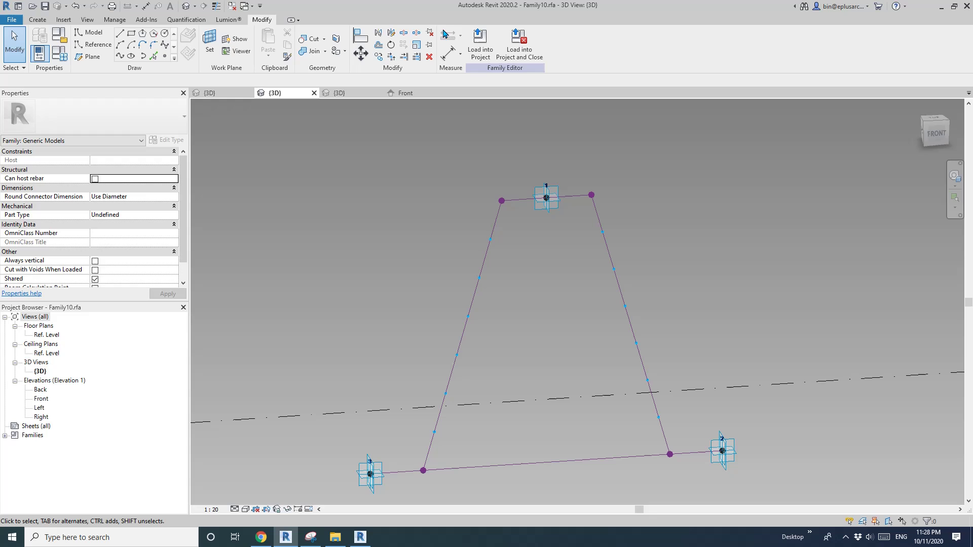
left_click(359, 92)
scroll(521, 252, "up", 1)
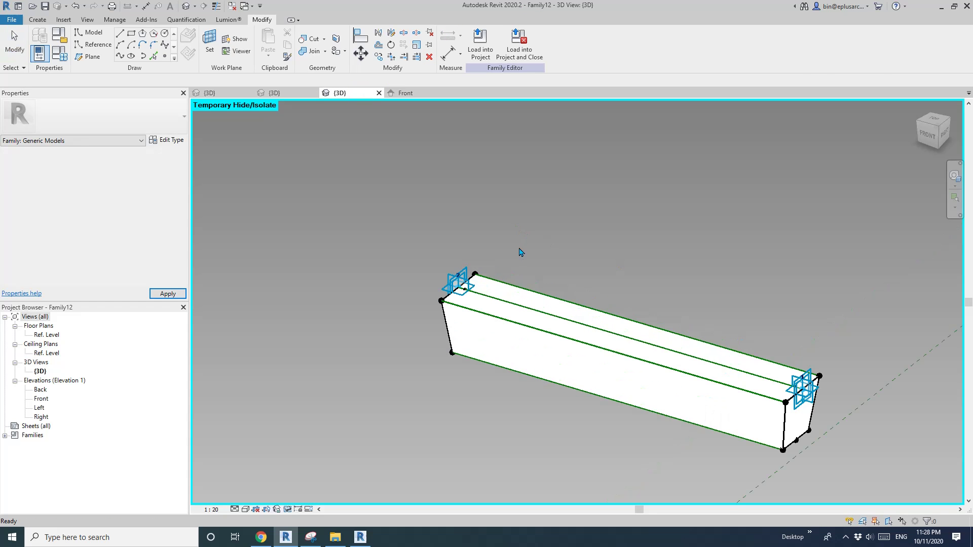
left_click(480, 43)
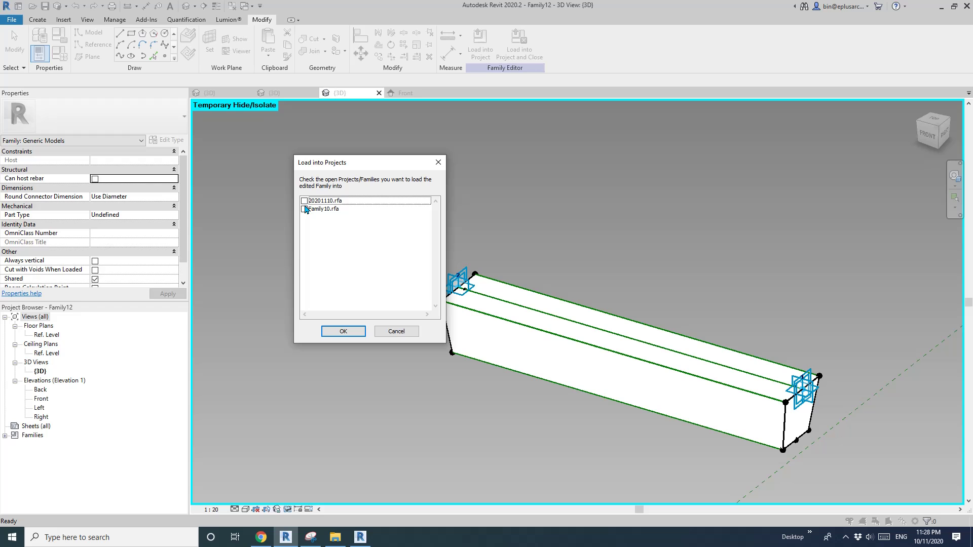
left_click(352, 331)
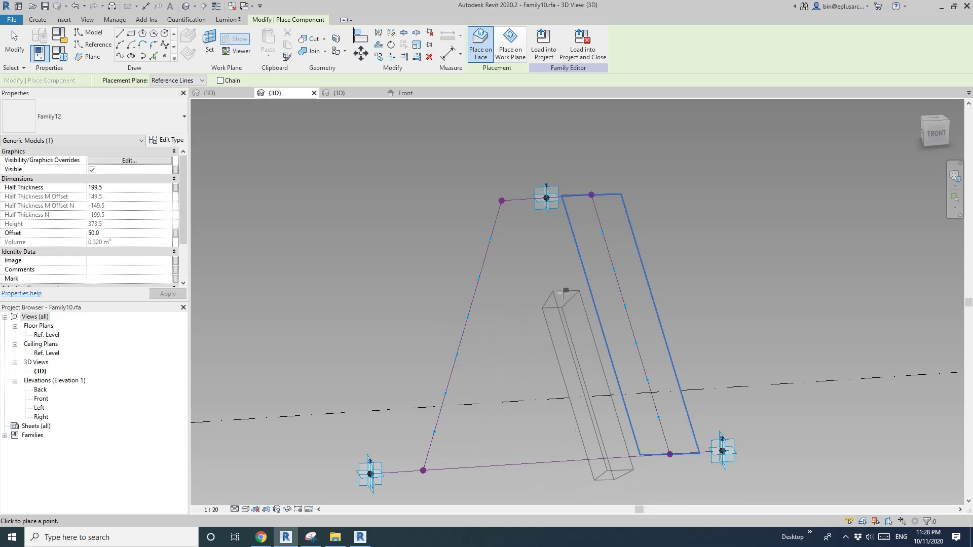
middle_click_drag(567, 291, 540, 434, "shift")
- Place the beam with Place on Face on a divided-path point of the truss
scroll(524, 265, "down", 1)
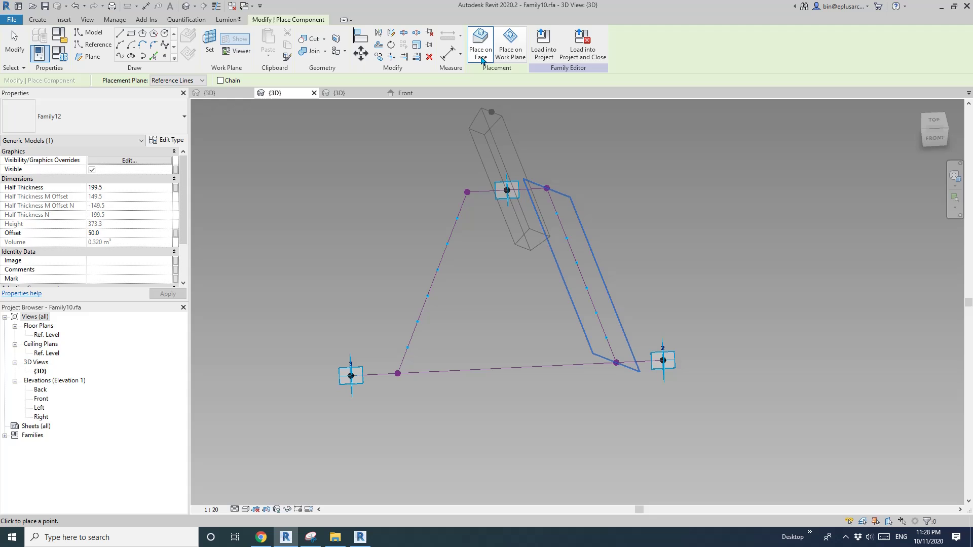
left_click(481, 60)
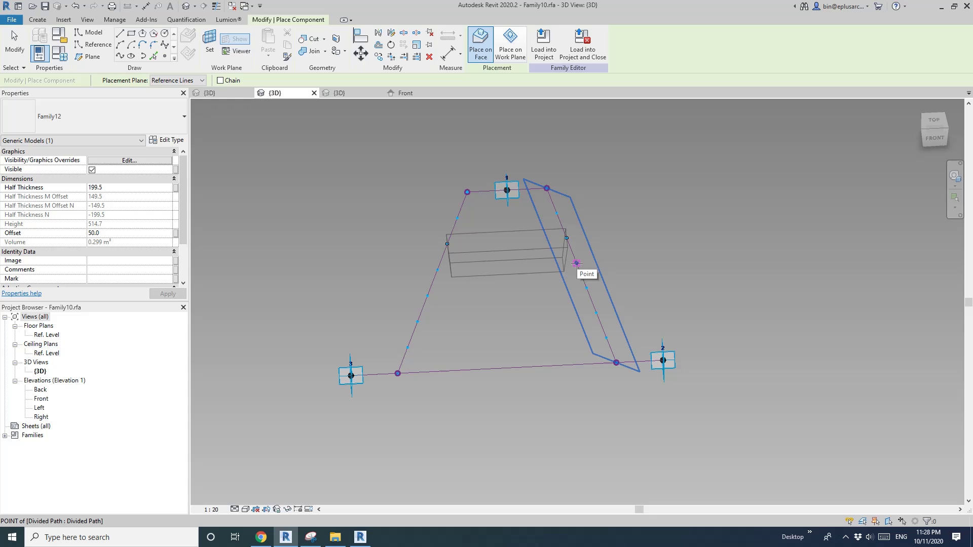
left_click(576, 263)
key("Escape")
middle_click_drag(614, 301, 626, 174, "shift")
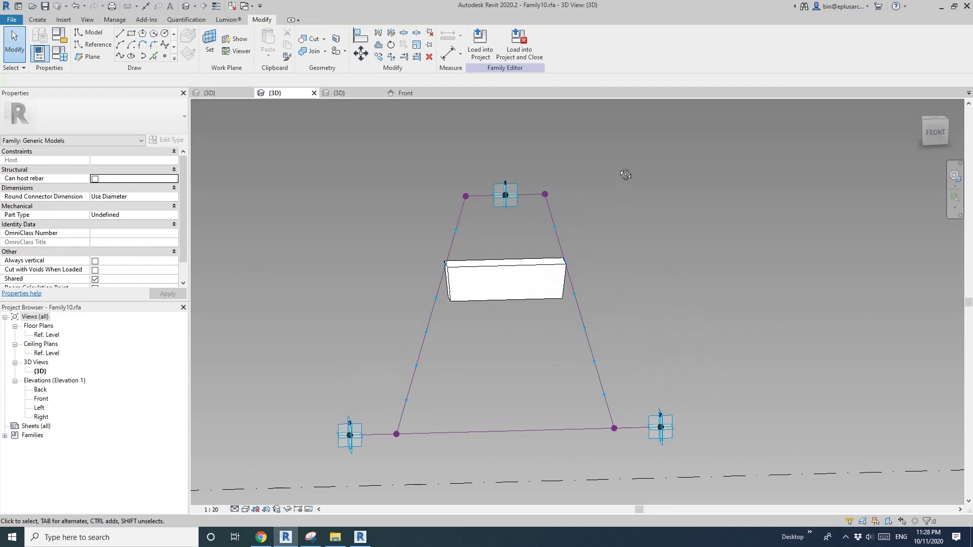
middle_click_drag(584, 306, 572, 251, "shift")
middle_click_drag(528, 309, 517, 258)
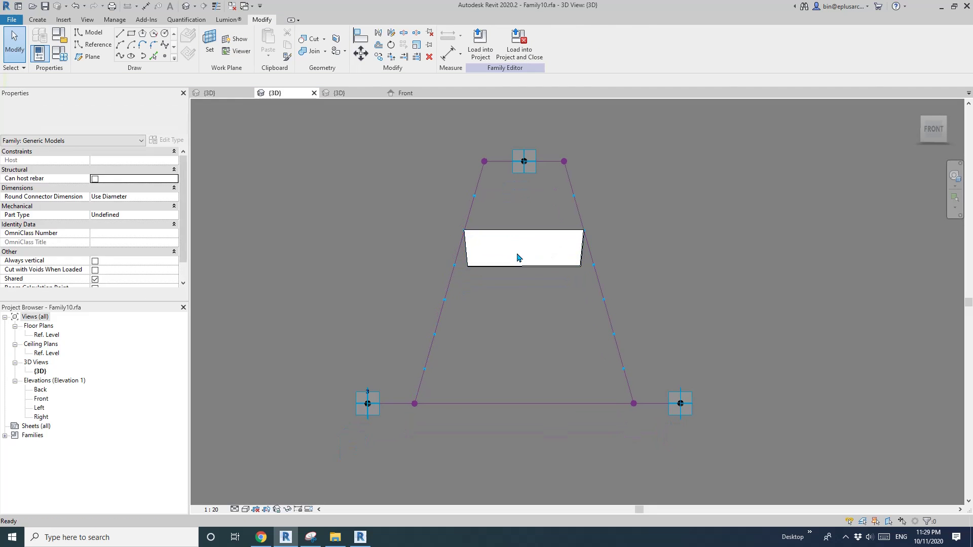
left_click(476, 258)
left_click(213, 340)
- Check the placed beam in the truss's Front elevation
double_click(41, 399)
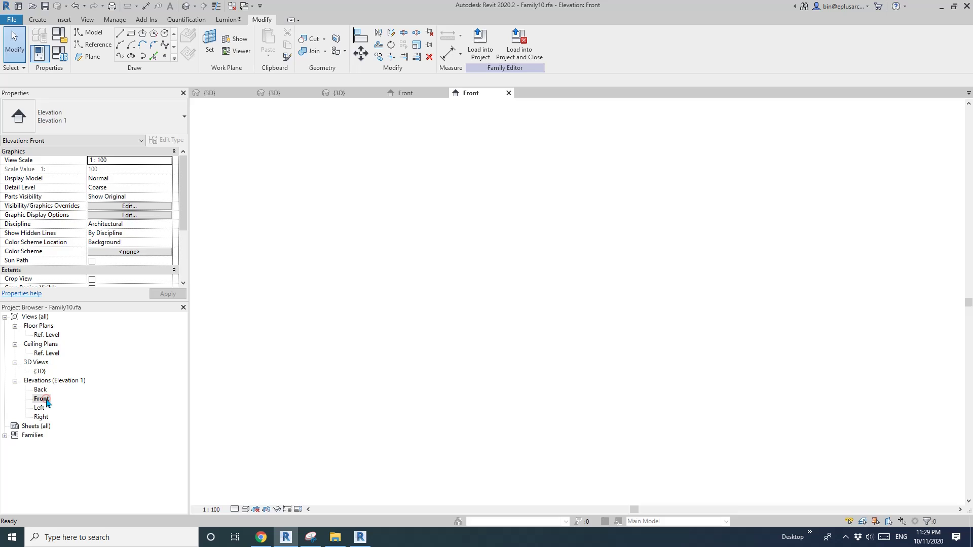
scroll(449, 324, "up", 5)
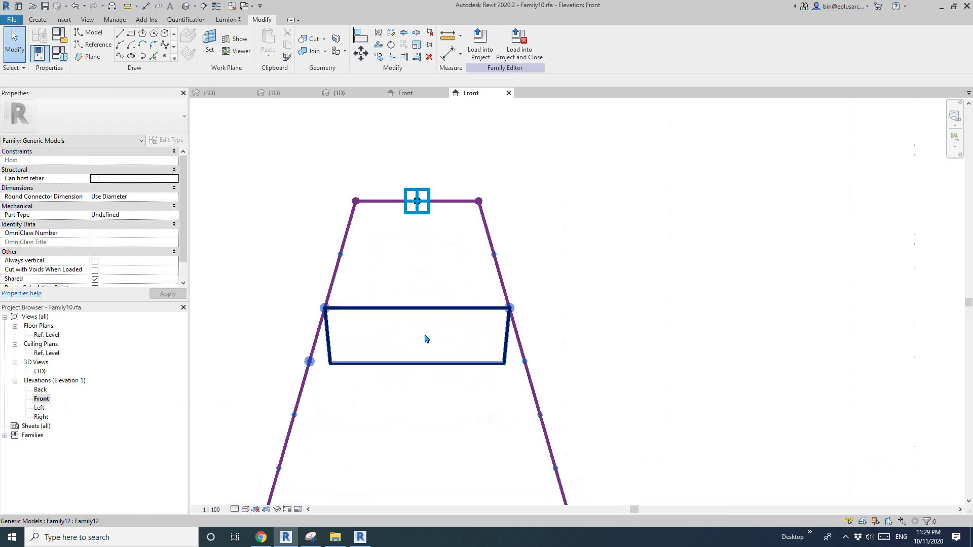
left_click(410, 365)
scroll(338, 371, "up", 4)
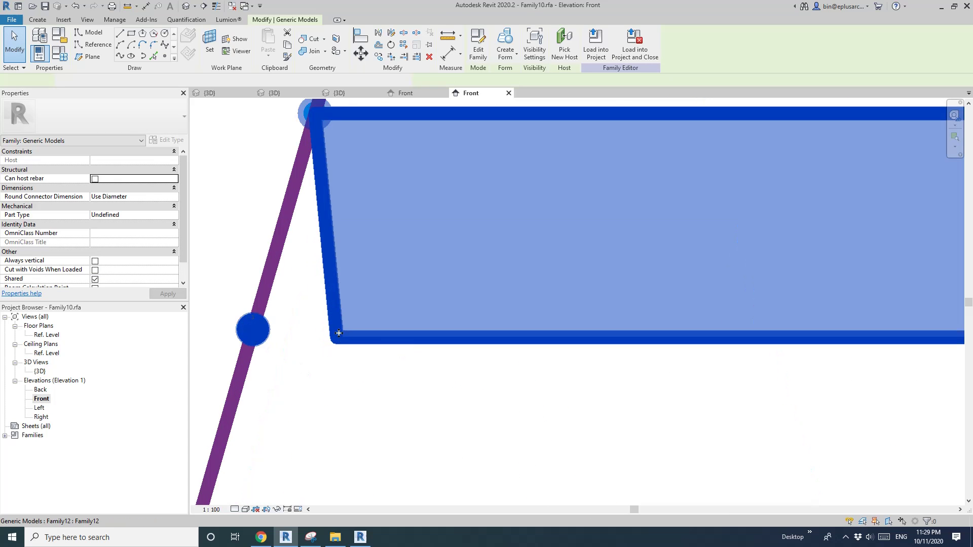
scroll(375, 334, "down", 5)
middle_click_drag(451, 332, 480, 315)
left_click(553, 314)
left_click(549, 311)
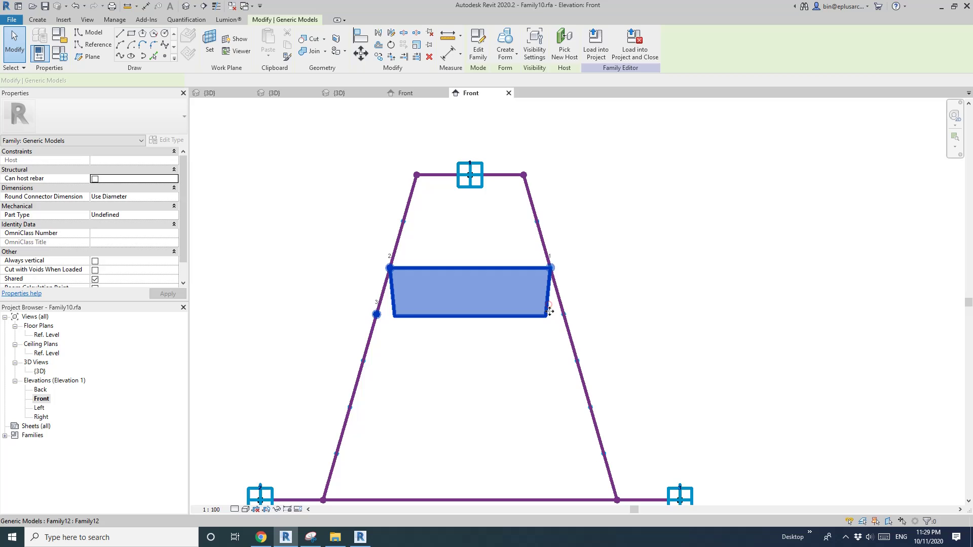
left_click(549, 311)
scroll(537, 304, "down", 2)
middle_click_drag(490, 332, 546, 320)
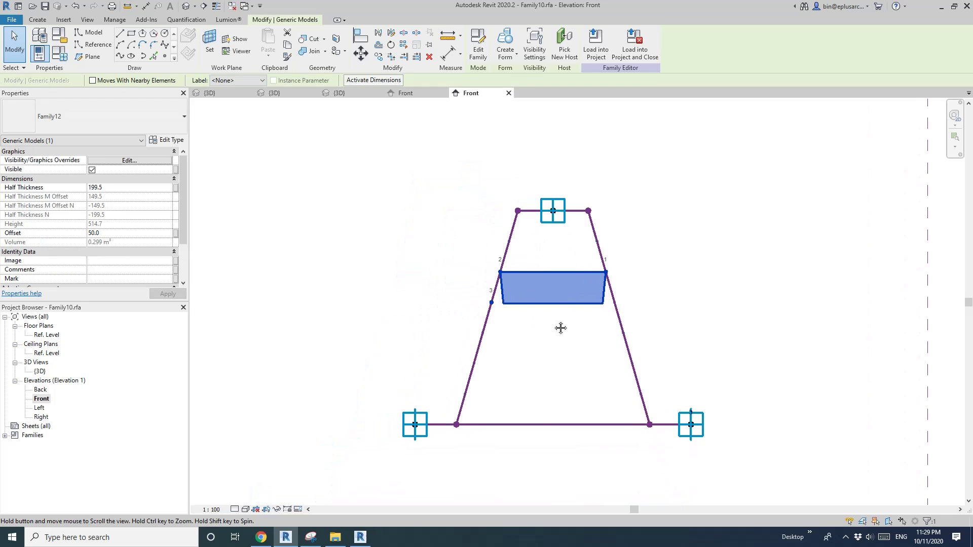
key("Escape")
- Back in 3D, repeat the placed beam into a tapered stack up the trapezoid
left_click(186, 6)
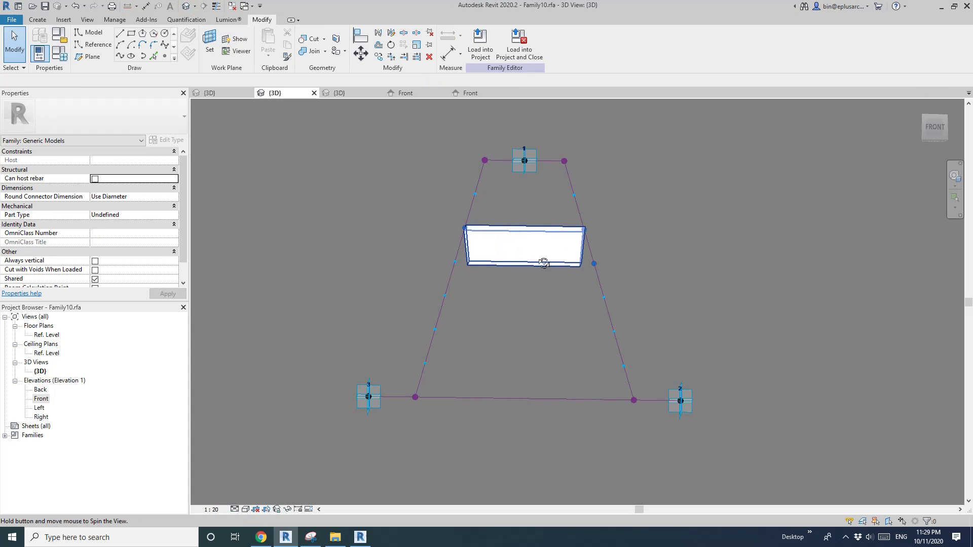
middle_click_drag(542, 265, 554, 334, "shift")
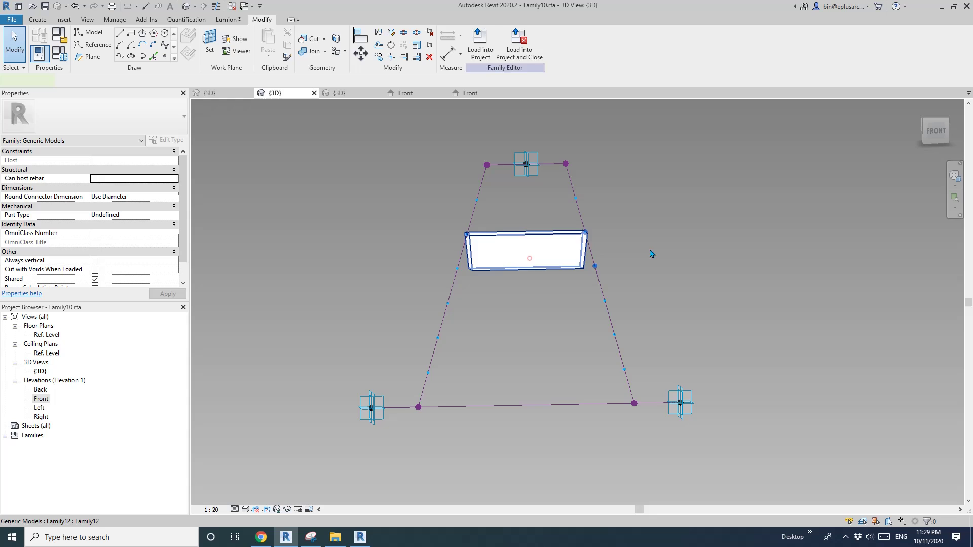
left_click(532, 253)
middle_click_drag(649, 255, 607, 248)
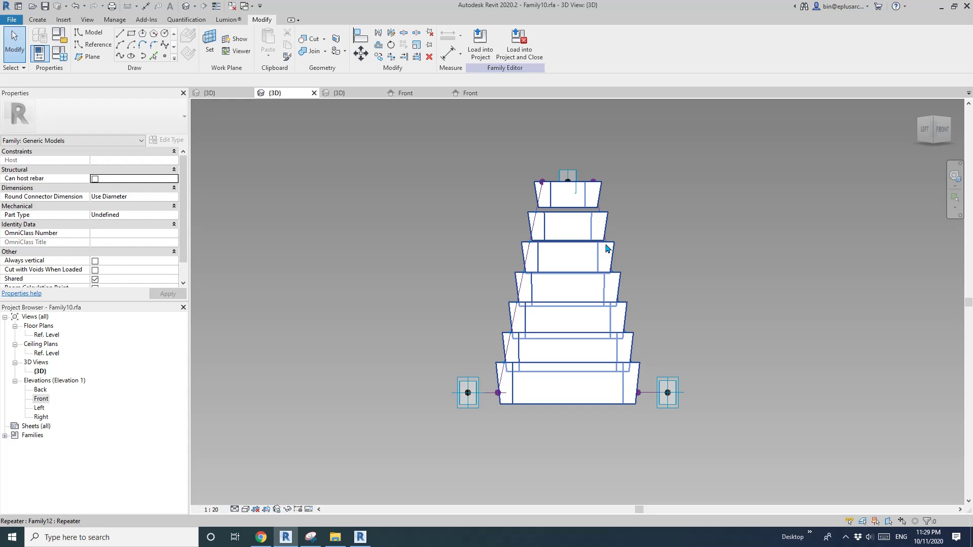
scroll(557, 223, "up", 5)
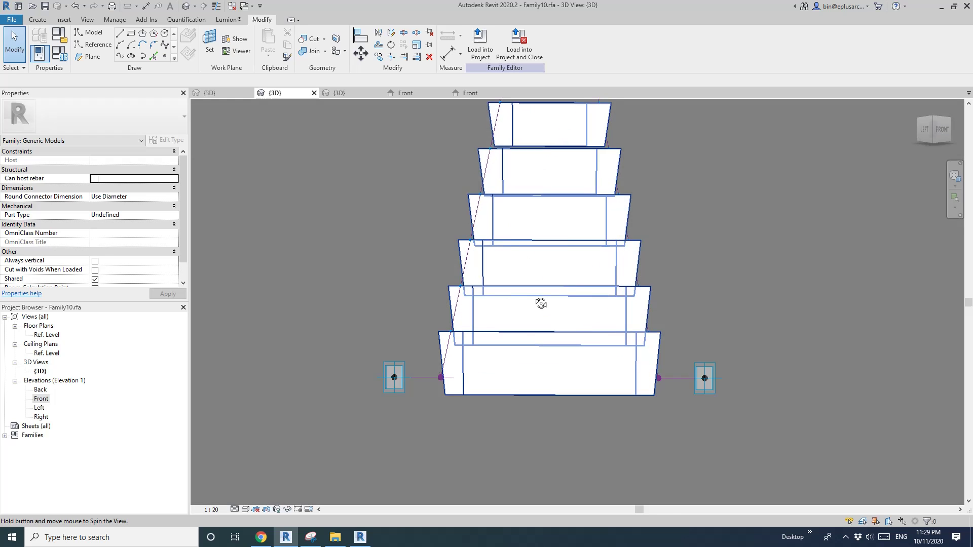
middle_click_drag(540, 304, 436, 294, "shift")
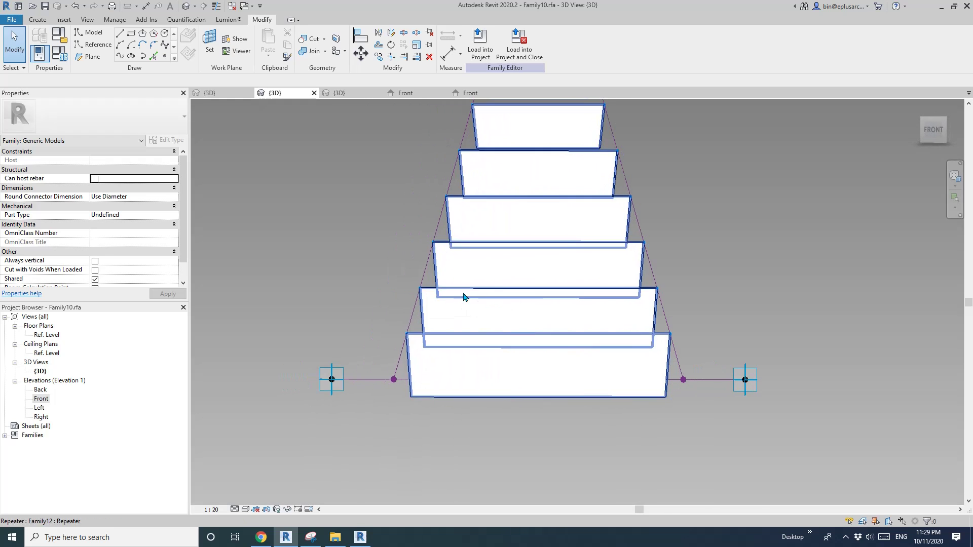
middle_click_drag(445, 142, 433, 187)
- Pick a single beam of the stack and open its family for editing
key("Tab")
left_click(495, 213)
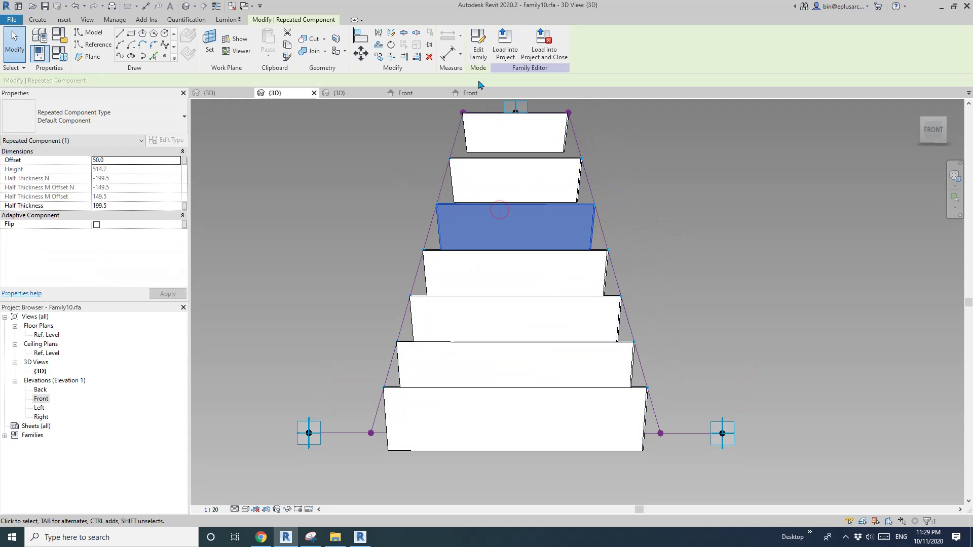
left_click(478, 51)
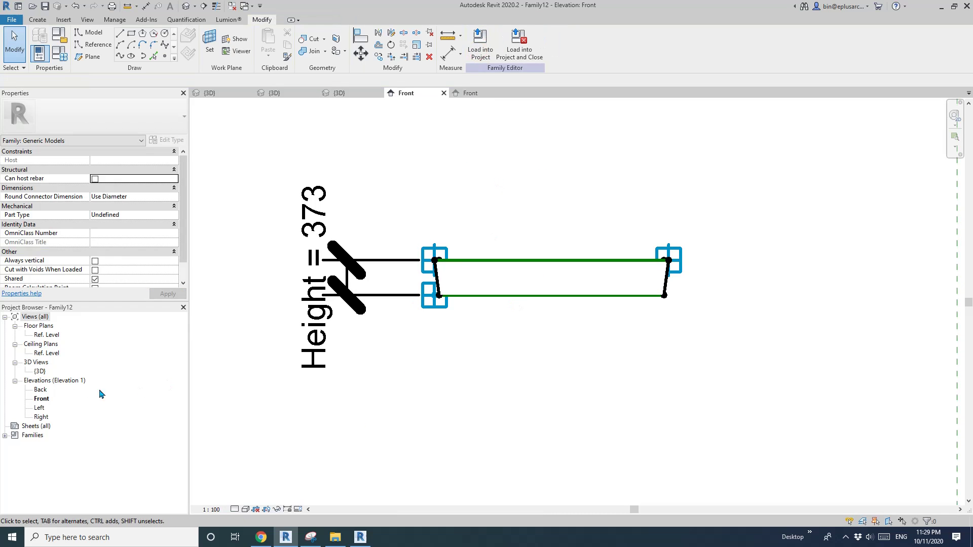
- Go back to the beam's Front elevation and inspect its Height dimension, checking the 3D view
left_click(42, 399)
scroll(420, 305, "up", 2)
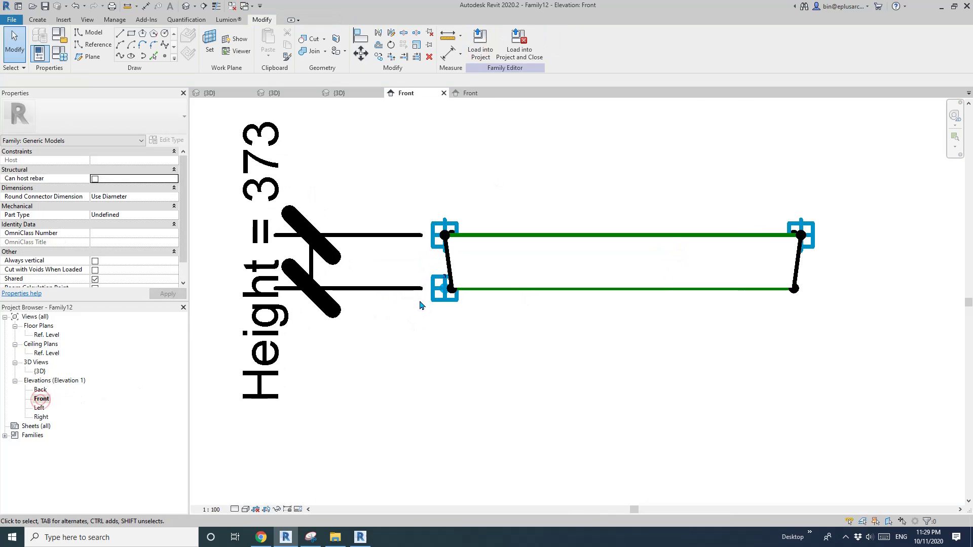
left_click(368, 299)
middle_click_drag(368, 299, 535, 240)
left_click(187, 10)
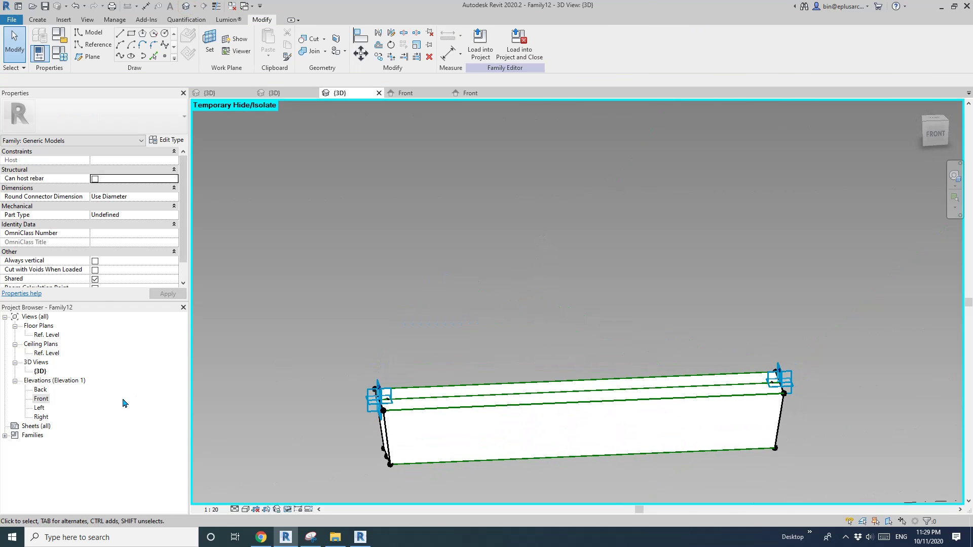
double_click(42, 398)
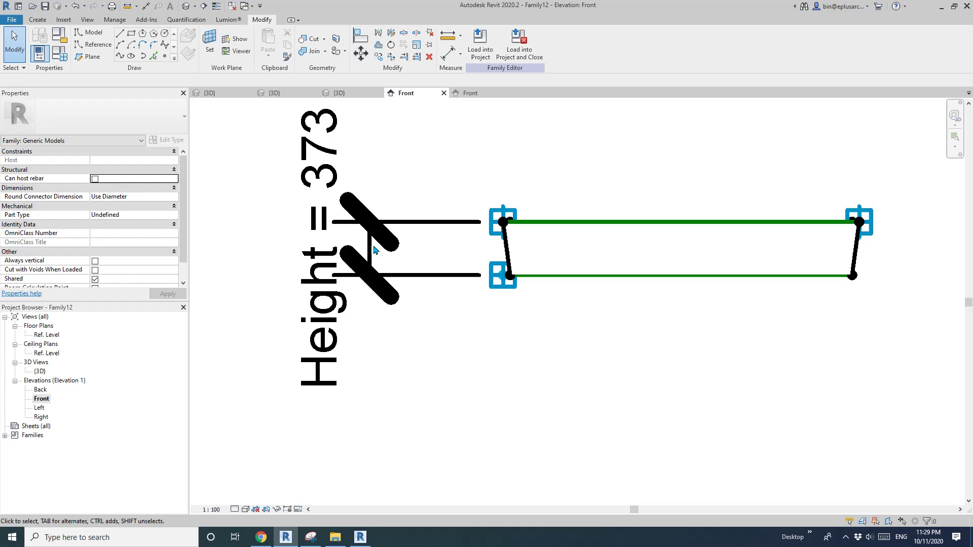
left_click(371, 247)
scroll(361, 293, "down", 1)
left_click_drag(366, 269, 311, 259)
middle_click_drag(369, 244, 396, 260)
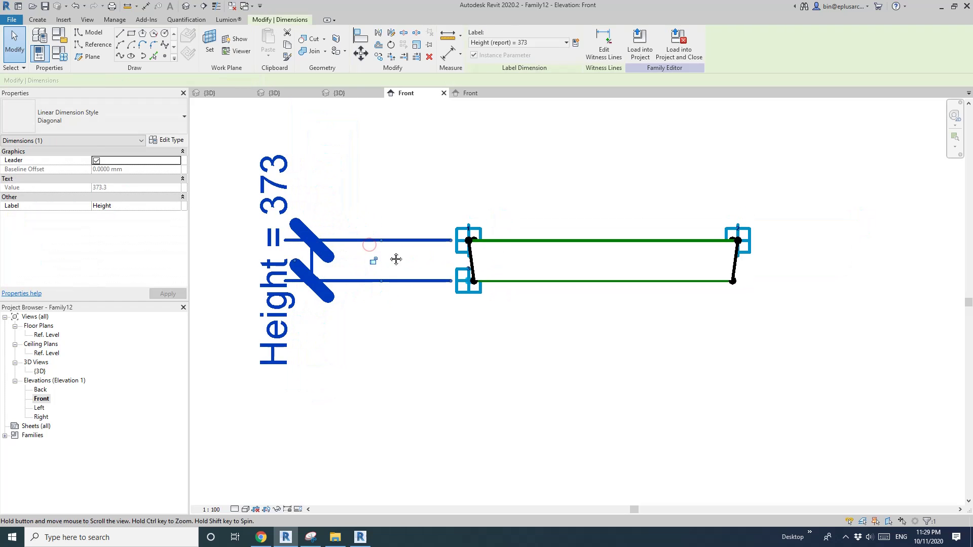
key("Escape")
scroll(461, 283, "up", 2)
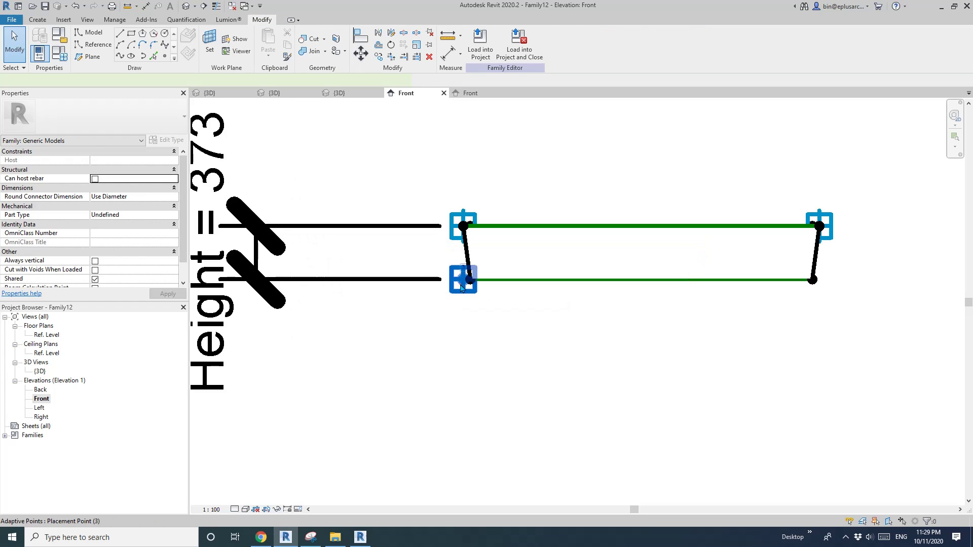
- Nudge the third adaptive point slightly left, then check the first and third points
left_click(461, 287)
left_click_drag(458, 286, 398, 282)
scroll(411, 294, "down", 1)
middle_click_drag(427, 306, 495, 302)
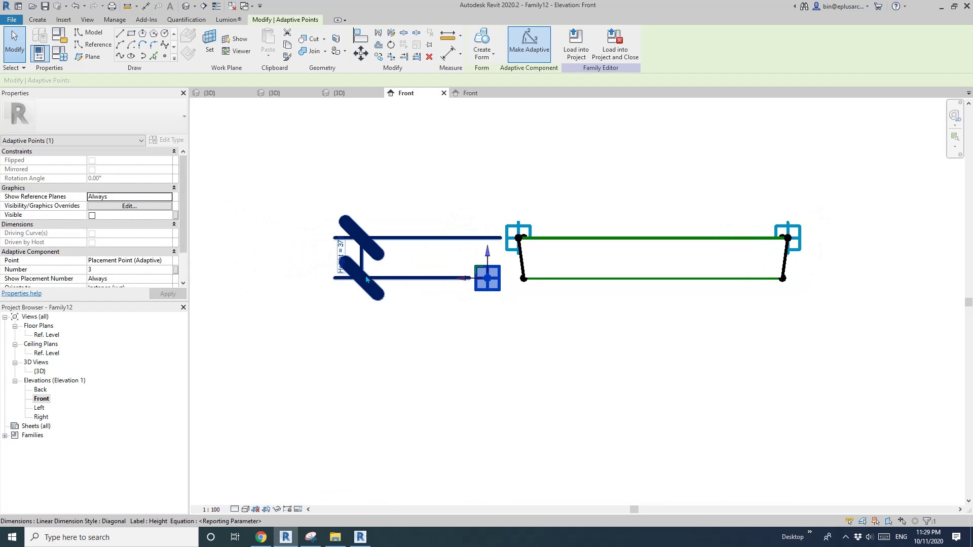
left_click(466, 305)
scroll(556, 275, "up", 1)
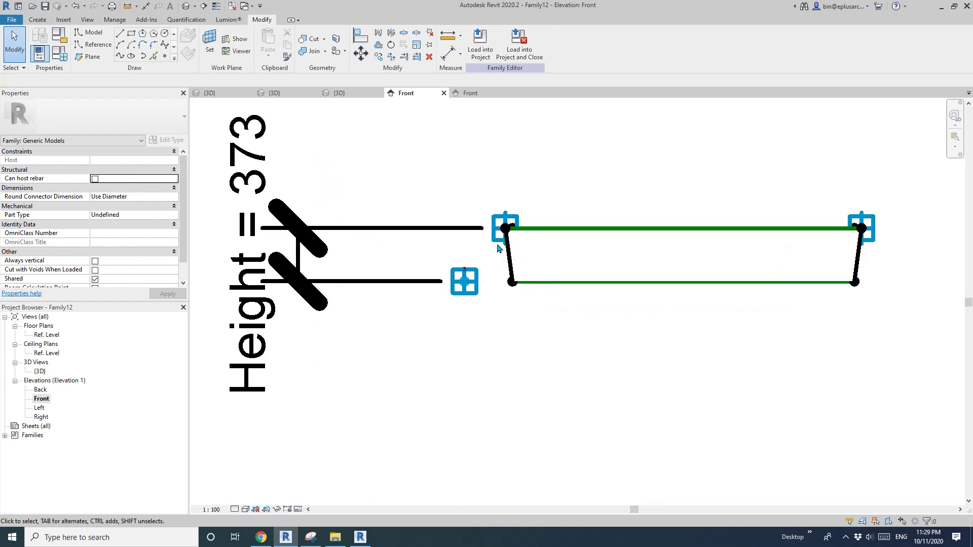
left_click(496, 242)
left_click(475, 273)
scroll(476, 273, "down", 1)
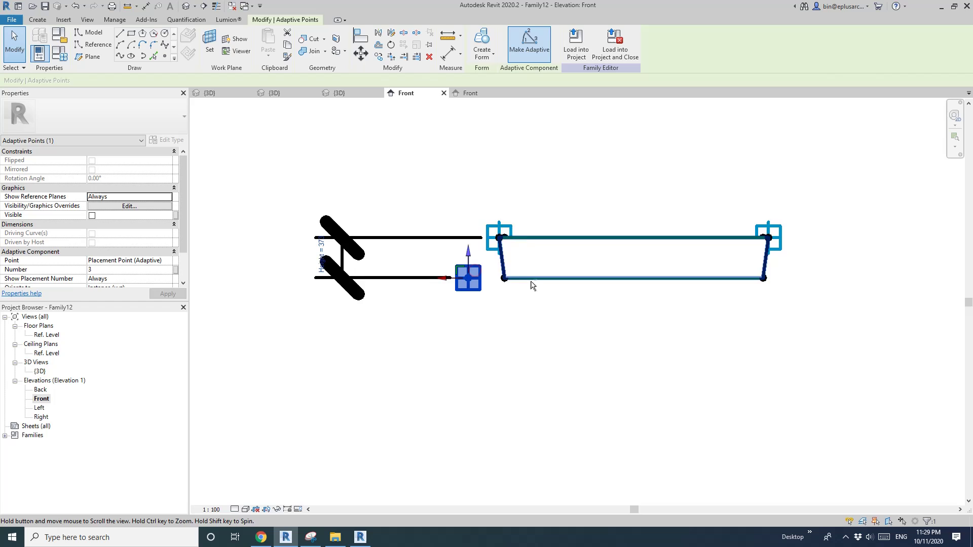
middle_click_drag(532, 286, 558, 321)
left_click(189, 9)
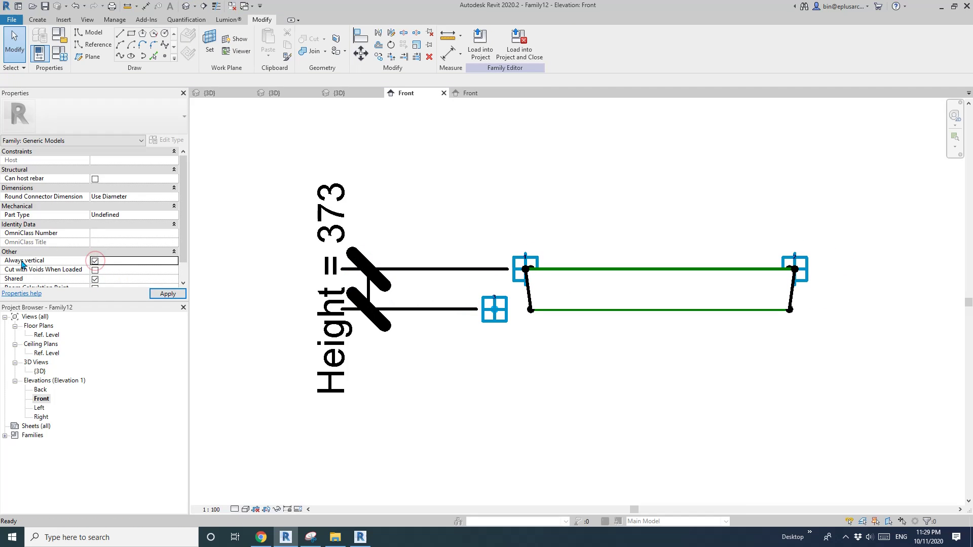
- Load the beam family into Family10, overwriting the existing version
left_click(479, 43)
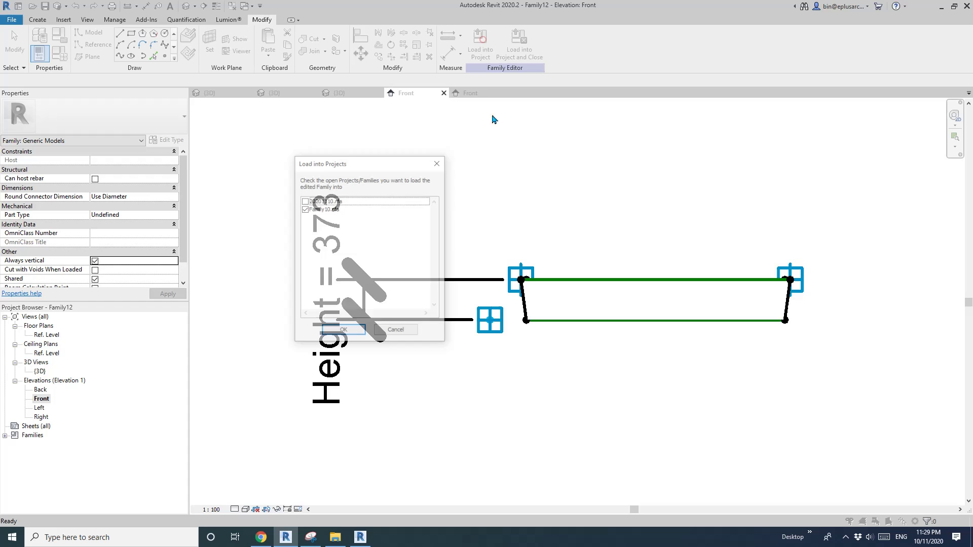
left_click(351, 332)
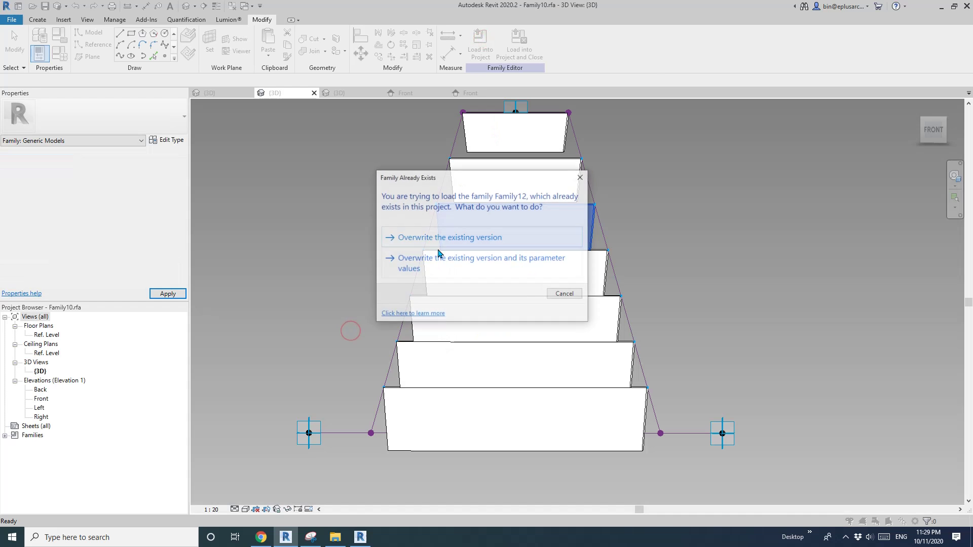
left_click(480, 321)
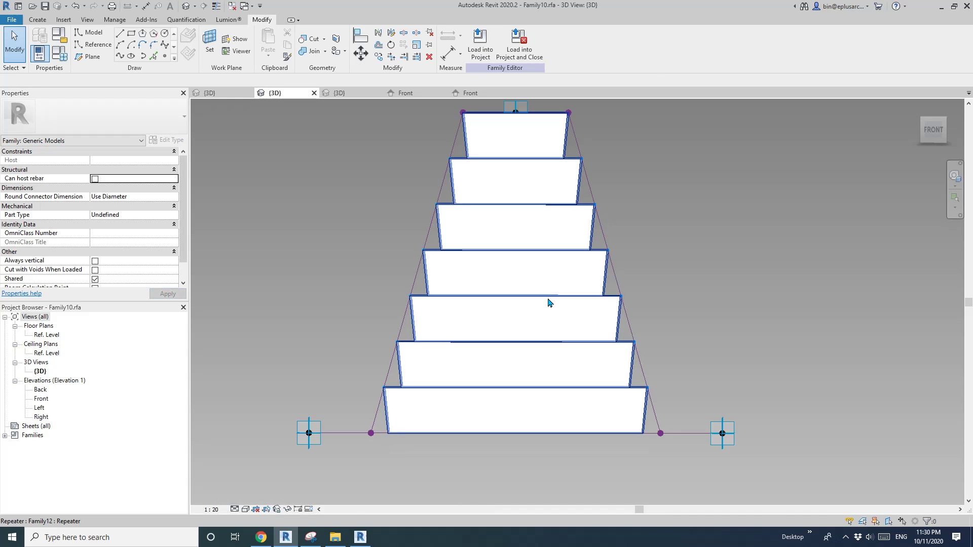
- Select the repeated beam stack, then Tab-select the second beam from the top to check it
left_click(497, 233)
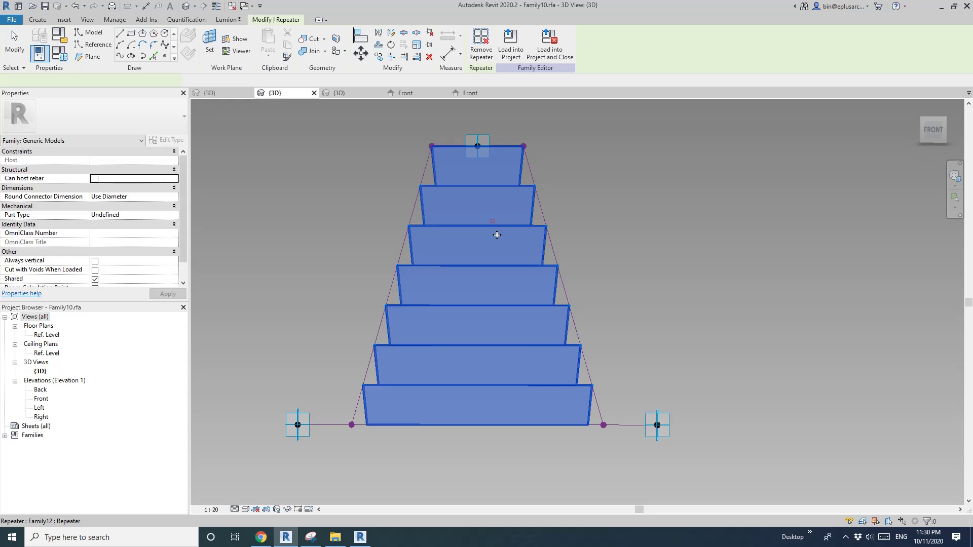
left_click(647, 242)
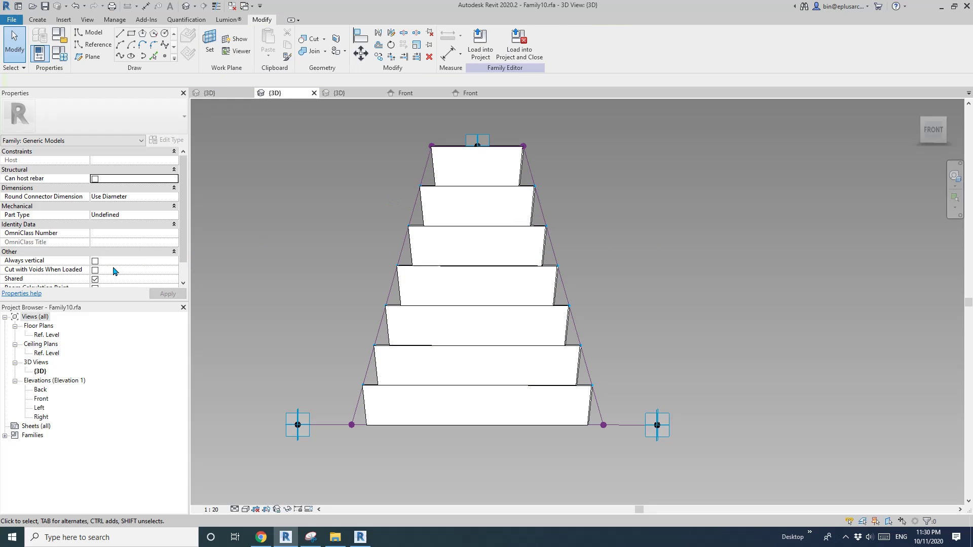
left_click(522, 215)
scroll(521, 215, "down", 1)
key("Tab")
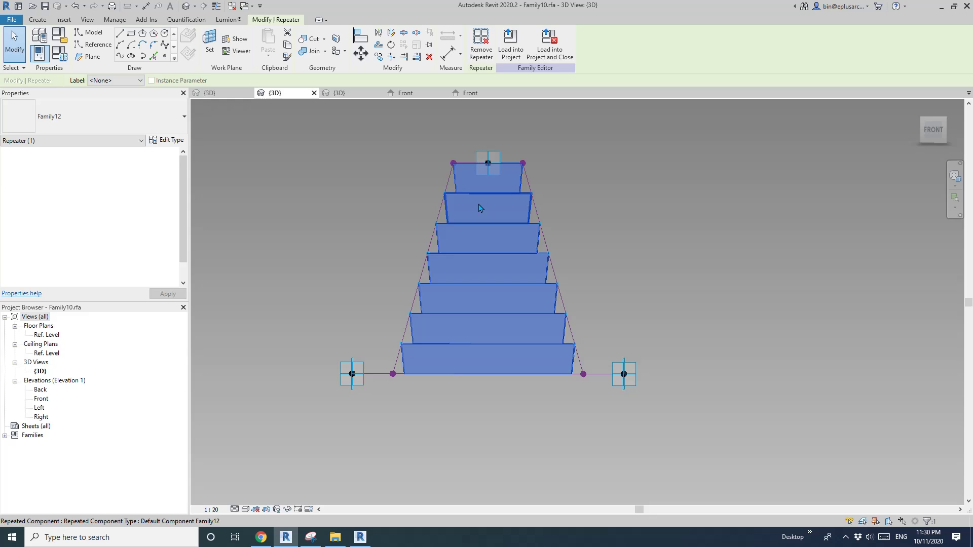
left_click(478, 203)
middle_click_drag(499, 207, 603, 277, "shift")
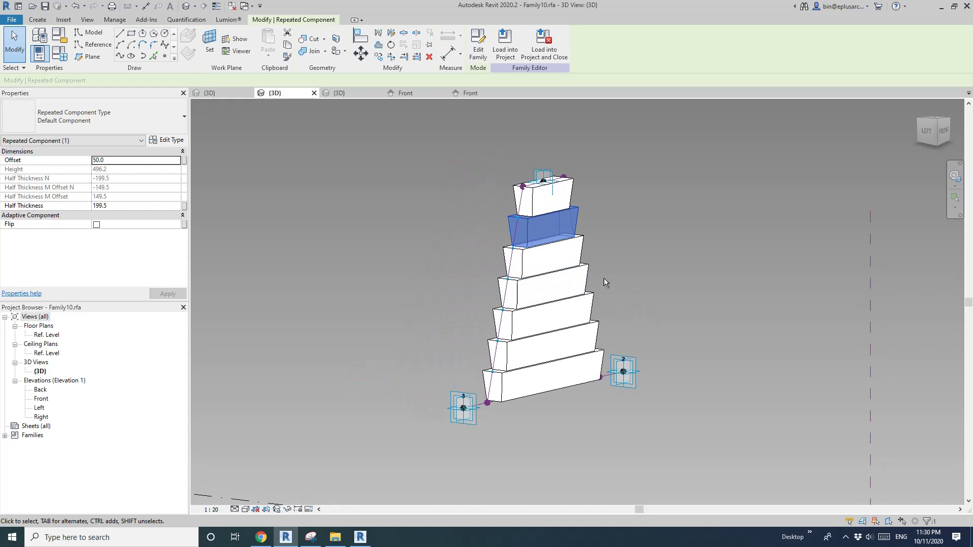
left_click(626, 291)
middle_click_drag(662, 210, 513, 307, "shift")
key("Tab")
left_click(474, 271)
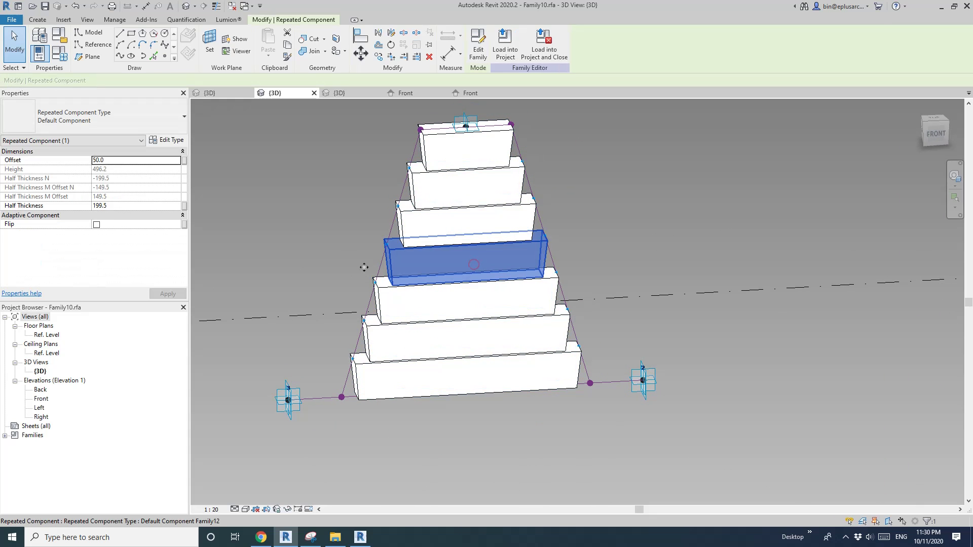
middle_click_drag(274, 251, 284, 287)
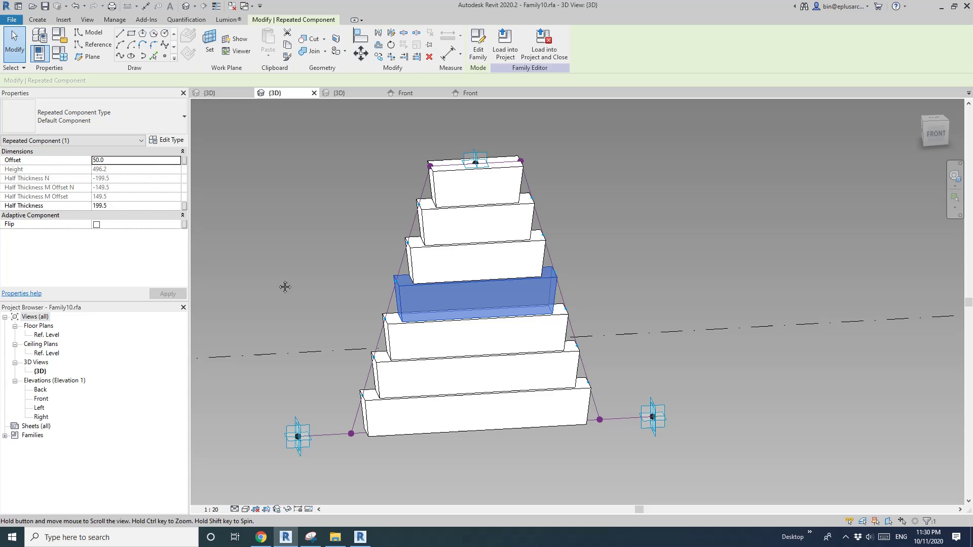
left_click(291, 280)
key("Tab")
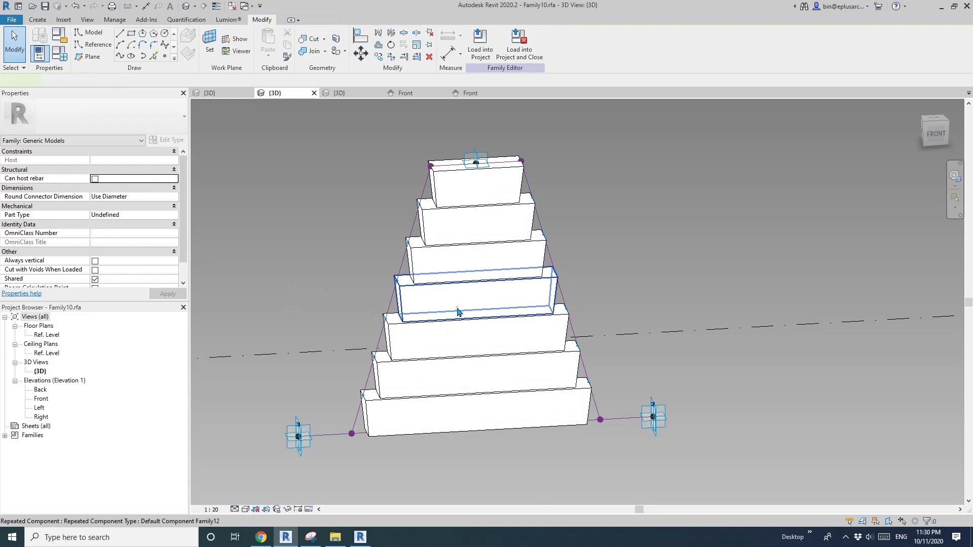
left_click(457, 310)
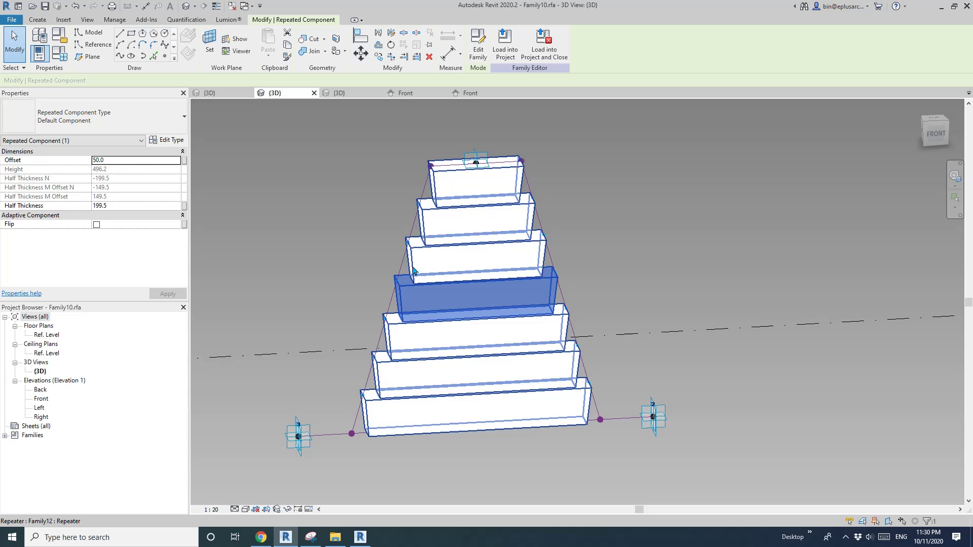
middle_click_drag(396, 264, 394, 265)
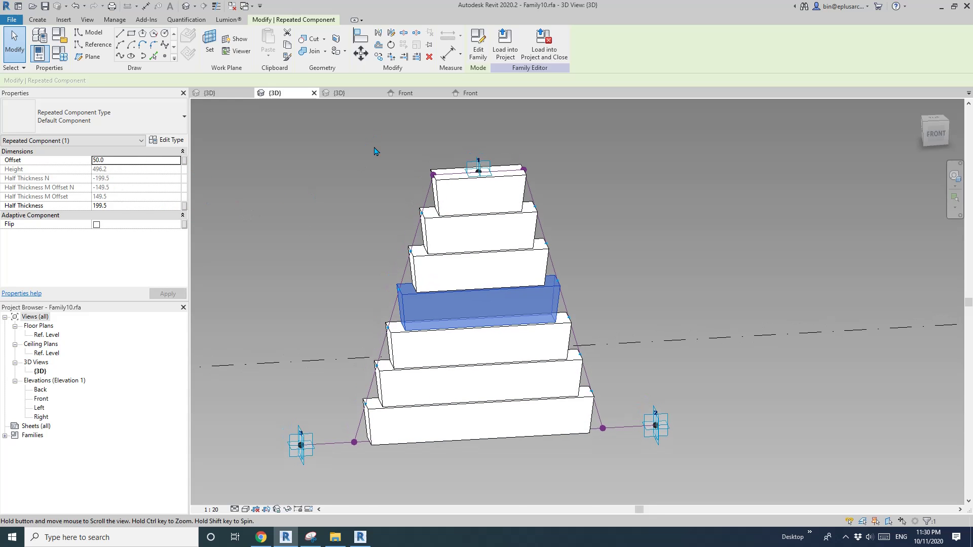
key("Escape")
middle_click_drag(482, 234, 504, 251, "shift")
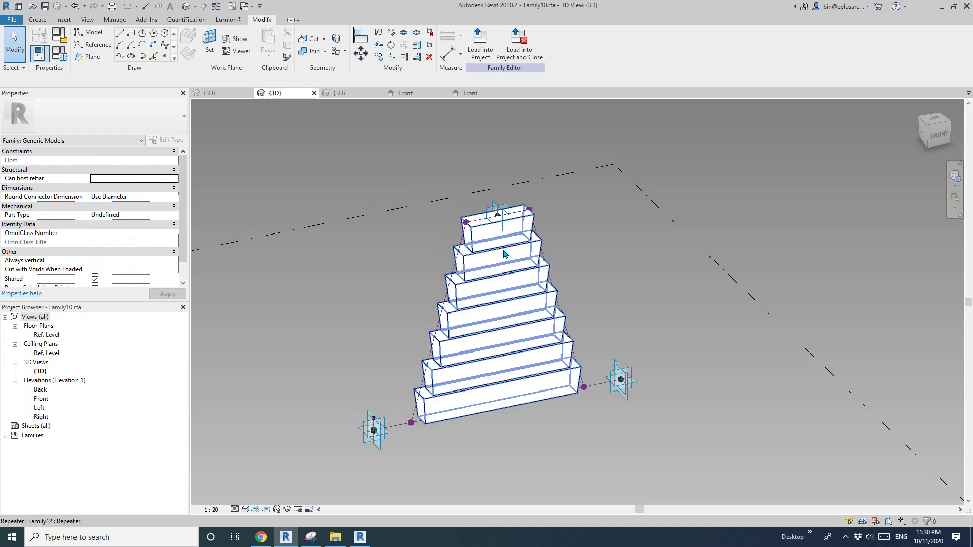
- Close the inactive views and compare the facade and Family10 3D views, cancelling a first load attempt
left_click(233, 7)
left_click(229, 92)
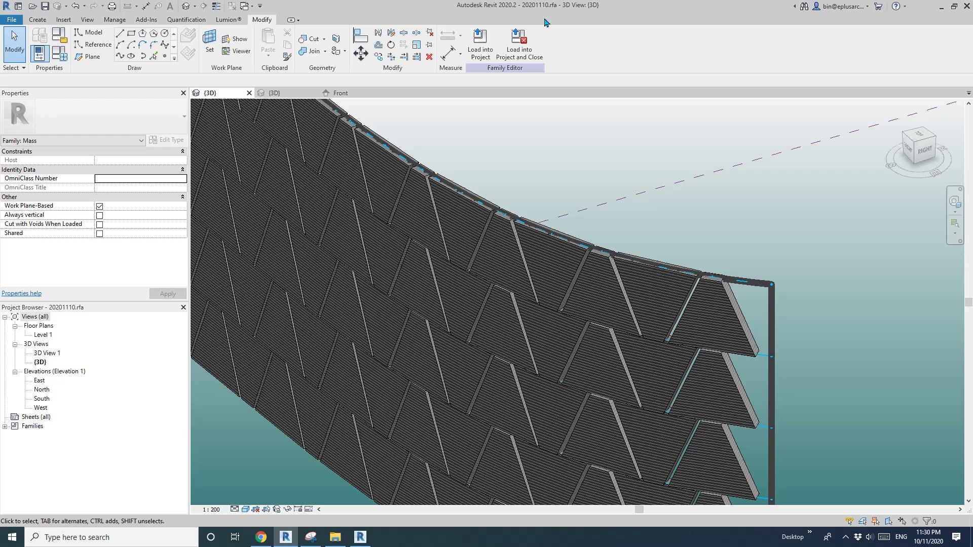
left_click(289, 93)
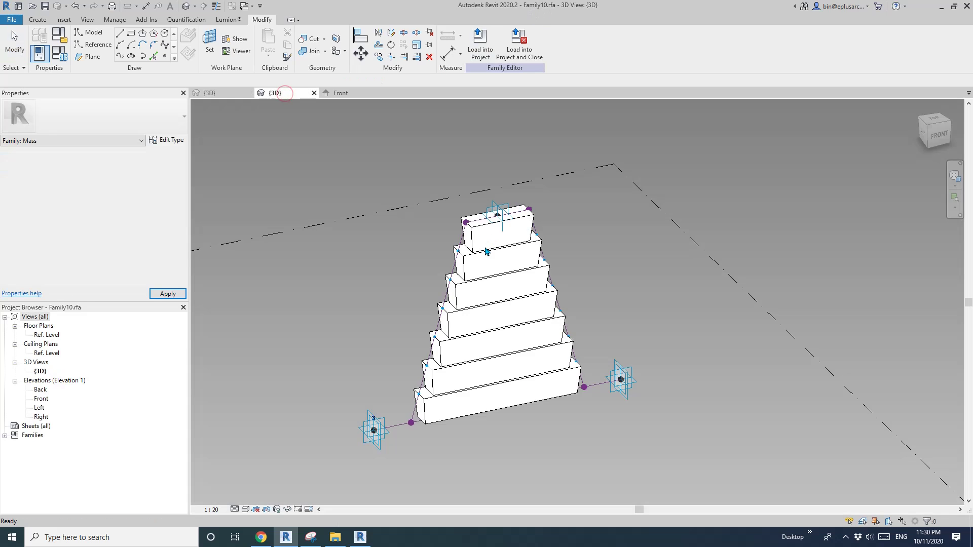
left_click(476, 51)
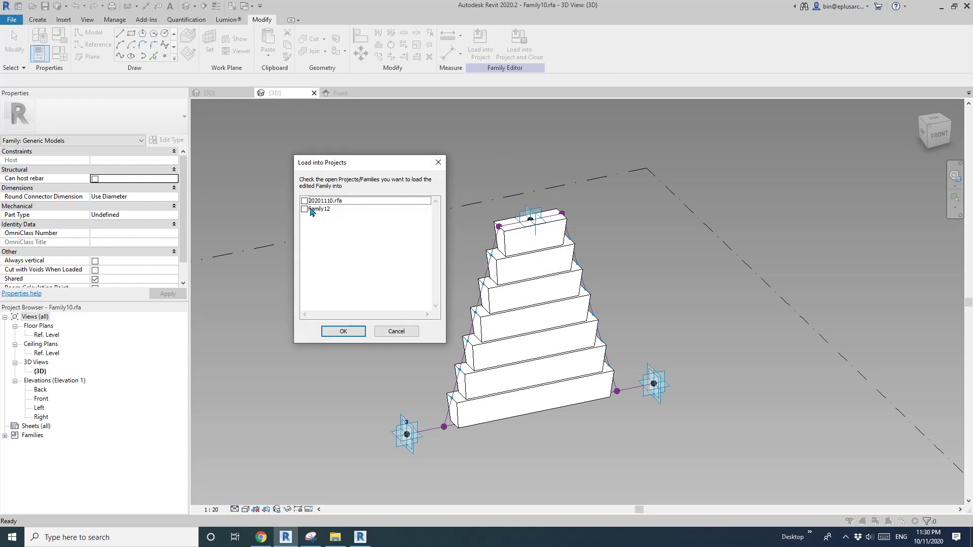
left_click(397, 332)
- Load Family10 into 20201110.rfa and overwrite the existing version there
left_click(227, 93)
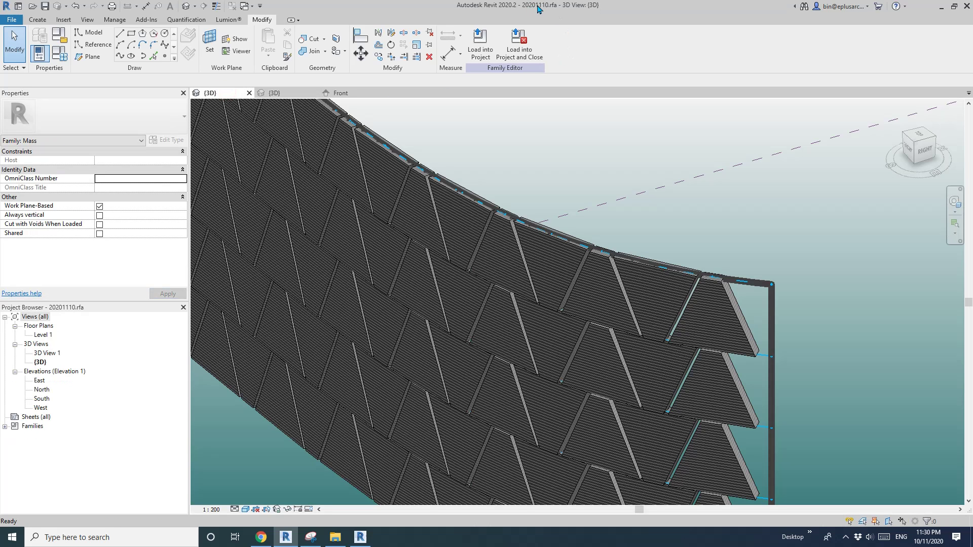
left_click(299, 95)
left_click(483, 47)
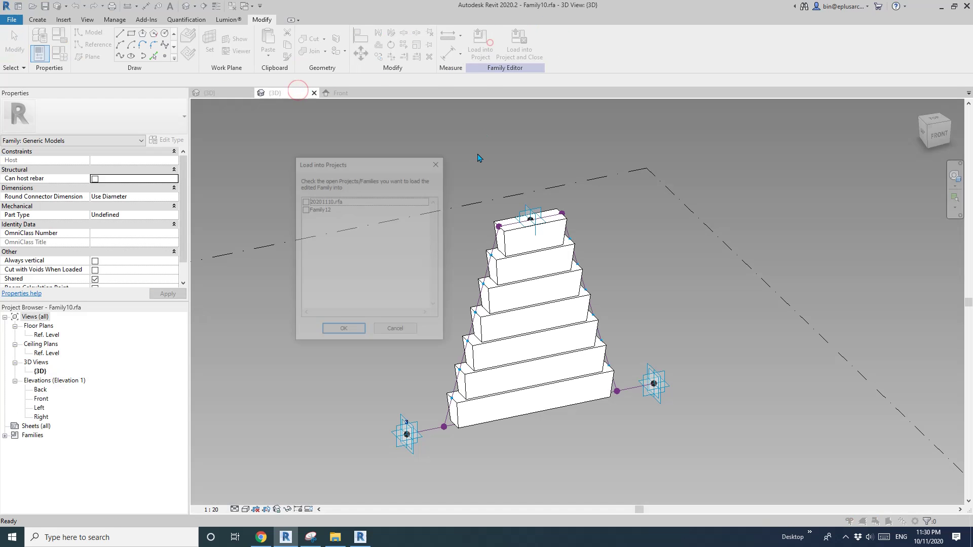
left_click(344, 332)
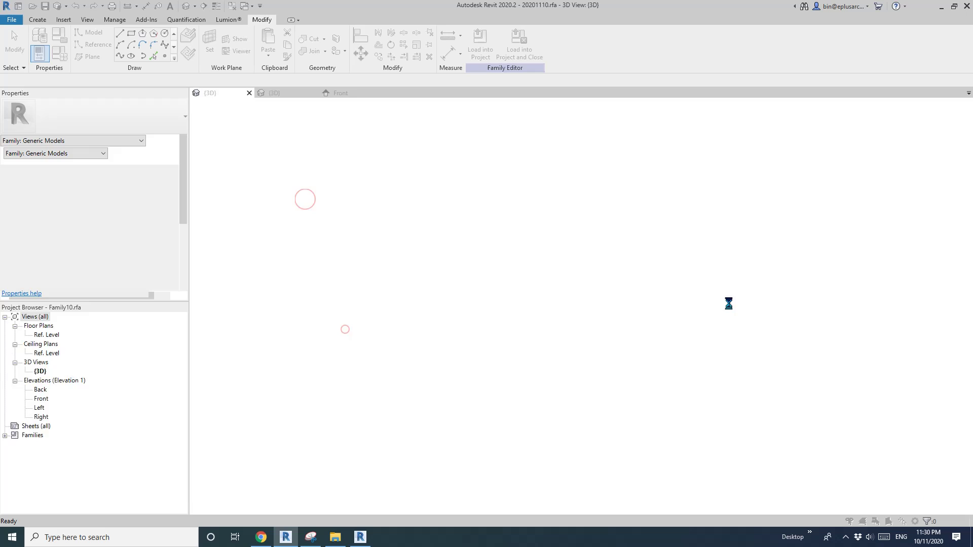
left_click(466, 237)
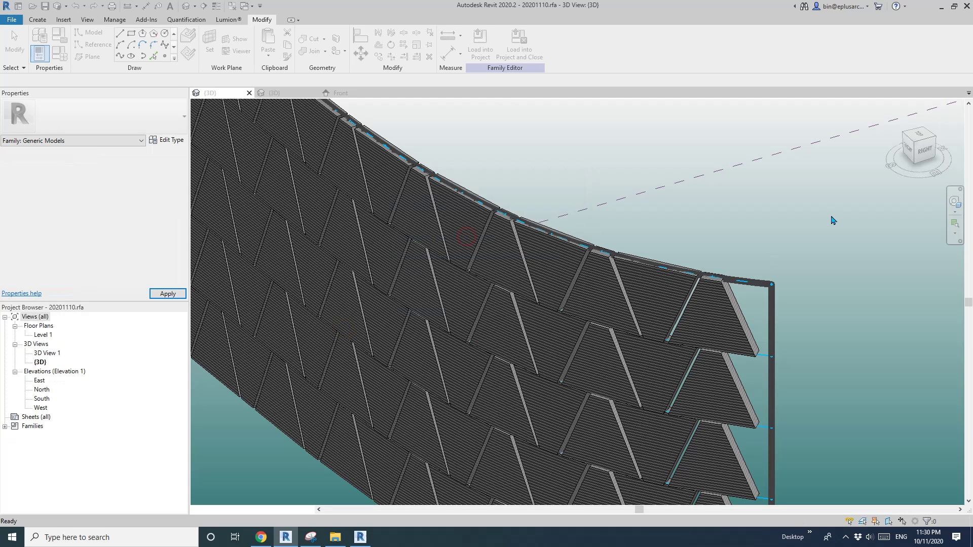
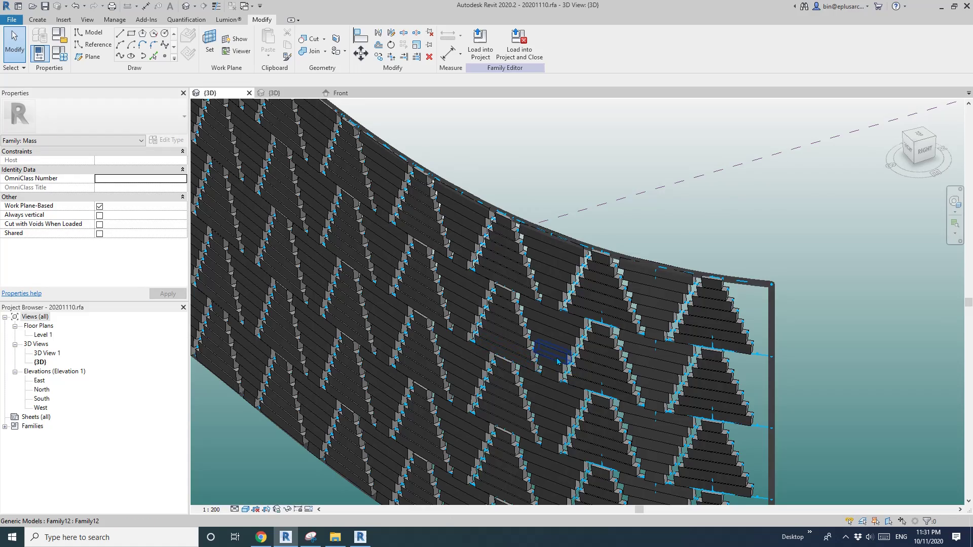
- Orbit and pan the view to bring the front of the louvred wall into view
middle_click_drag(557, 361, 684, 354, "shift")
scroll(636, 324, "up", 6)
scroll(688, 309, "down", 6)
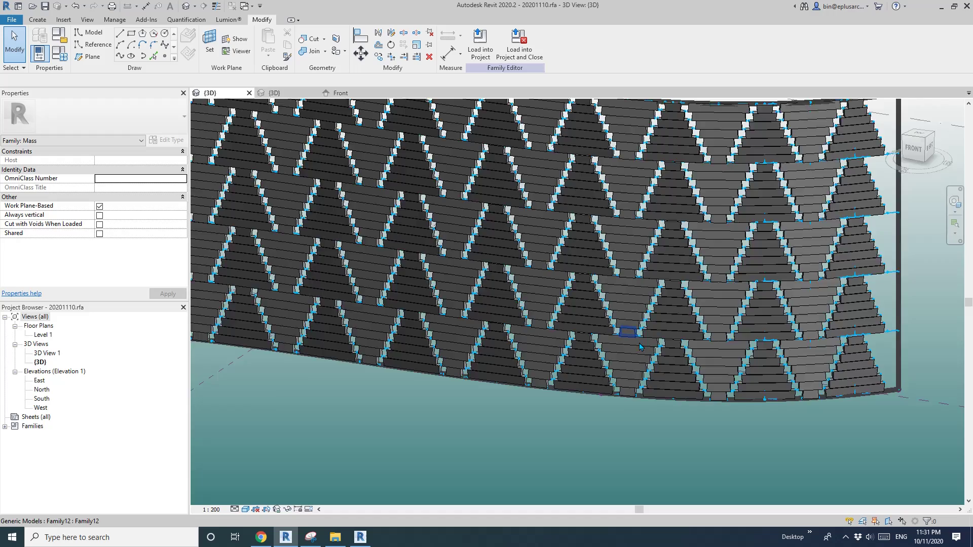
scroll(640, 347, "down", 2)
middle_click_drag(640, 347, 591, 343, "shift")
scroll(617, 252, "up", 2)
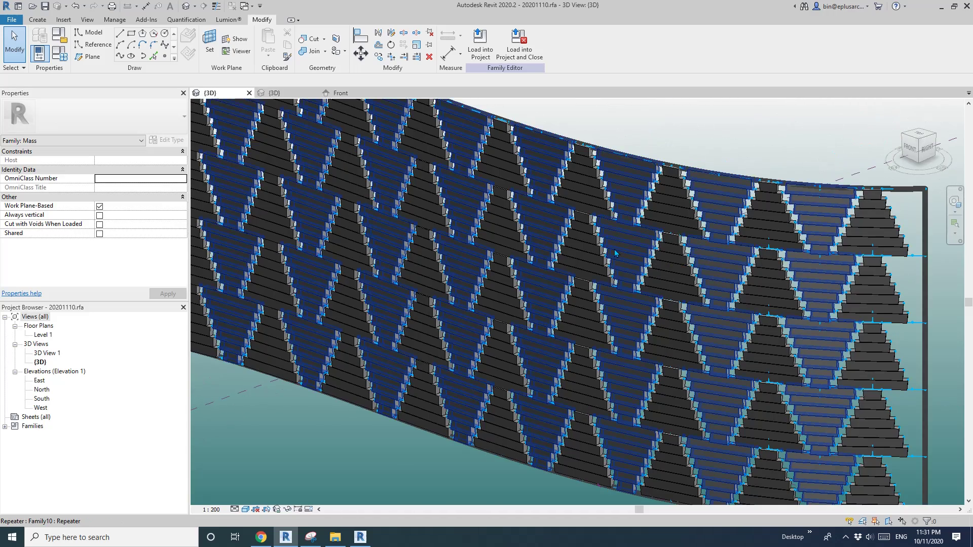
left_click(615, 251)
key("Escape")
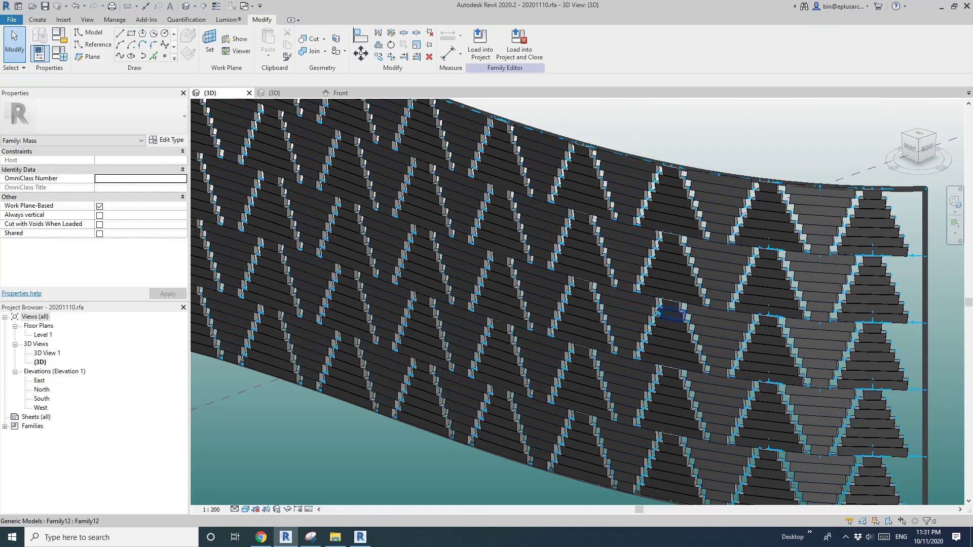
scroll(663, 305, "up", 3)
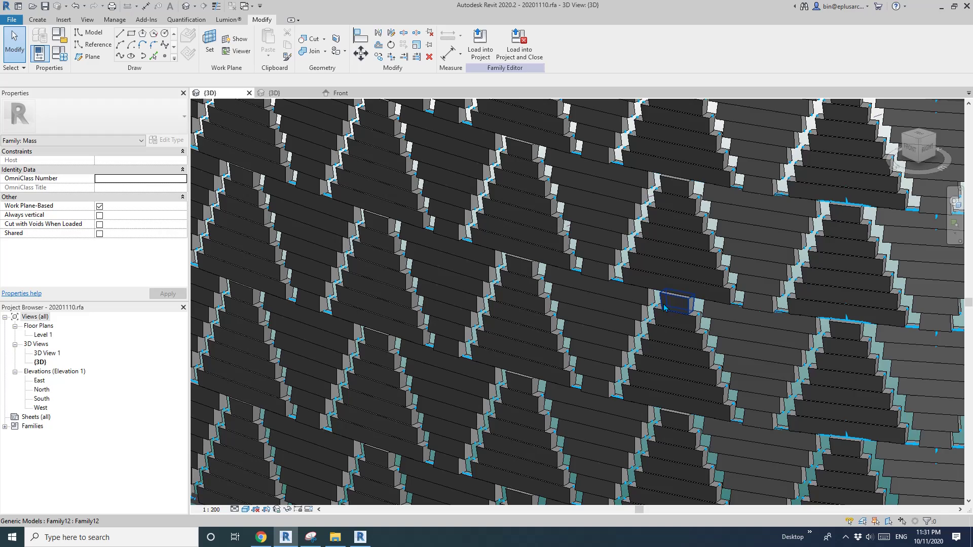
middle_click_drag(686, 303, 619, 247)
- Tab-select all 145 repeated triangle components, set their Gap to 0, and switch to the ArchDaily gallery in Chrome
left_click(616, 248)
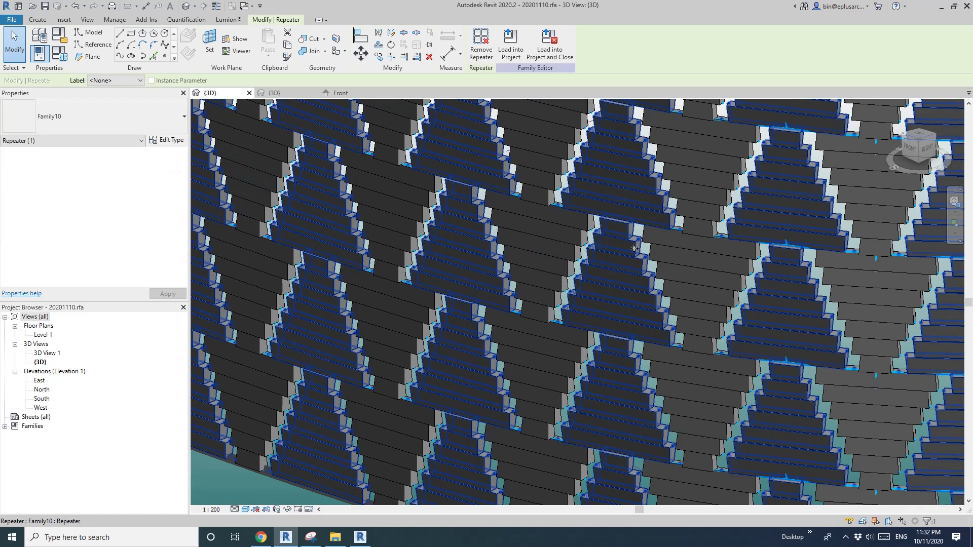
key("Tab")
left_click(636, 249)
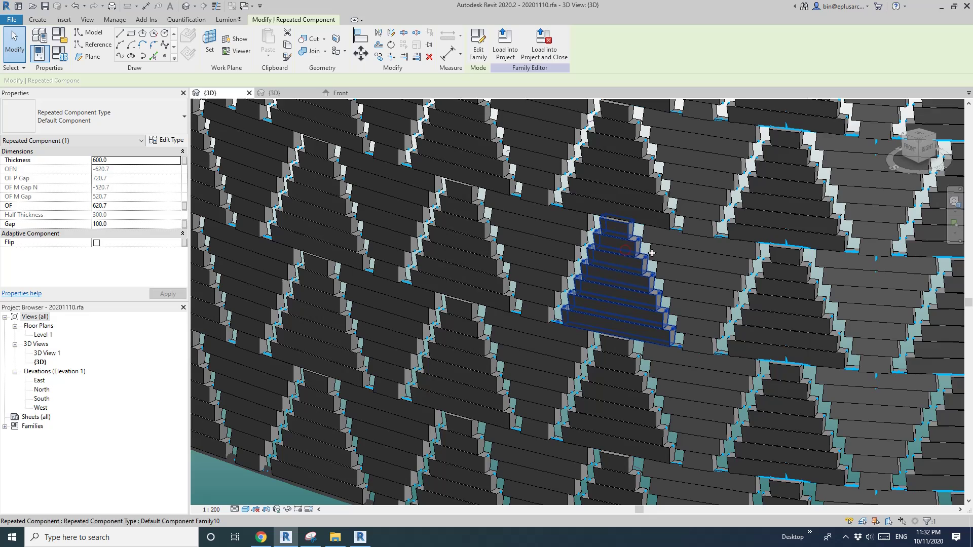
scroll(446, 439, "down", 3)
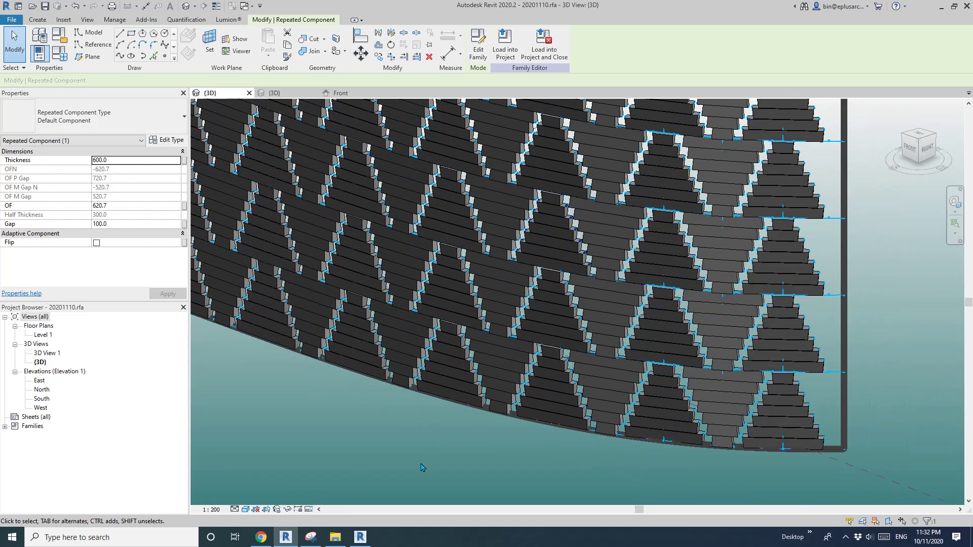
key("Tab")
left_click(420, 466)
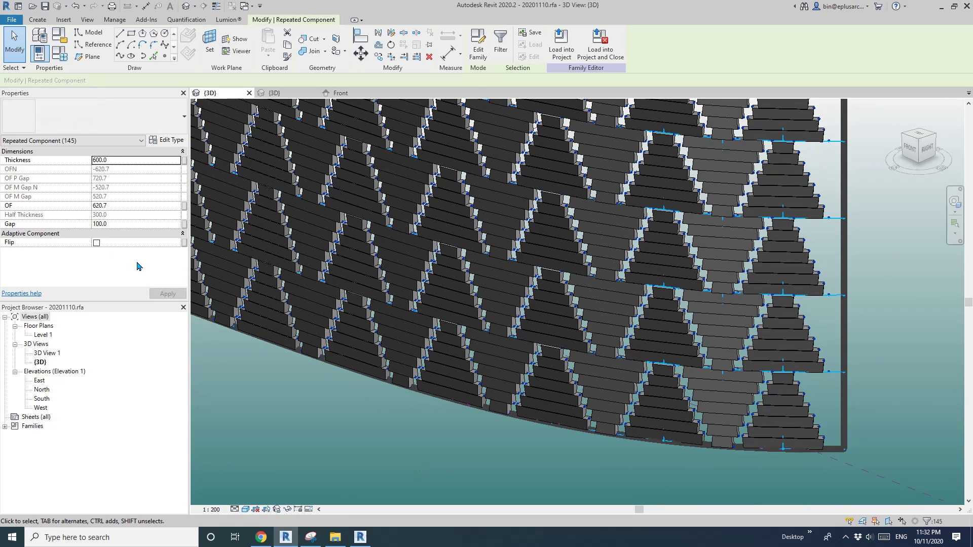
left_click(145, 224)
type("0")
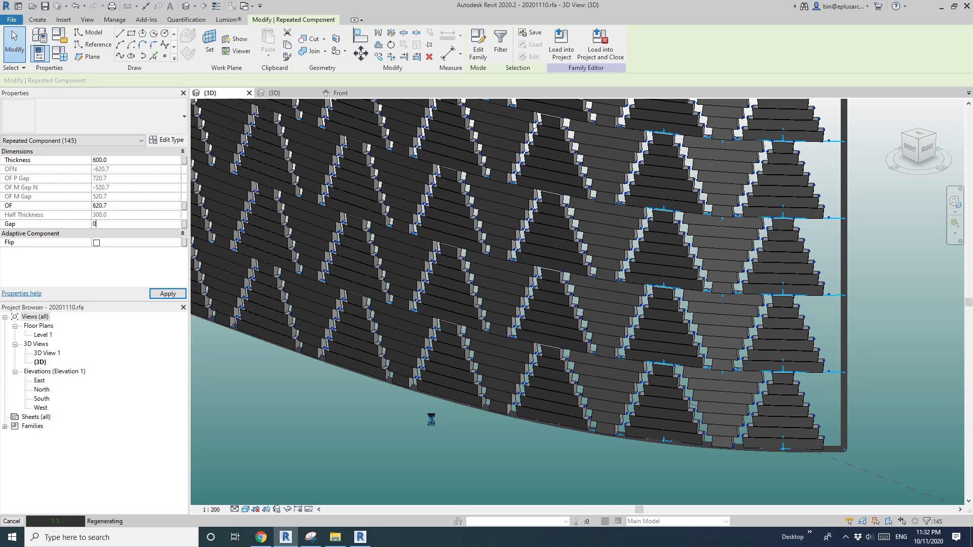
left_click(261, 537)
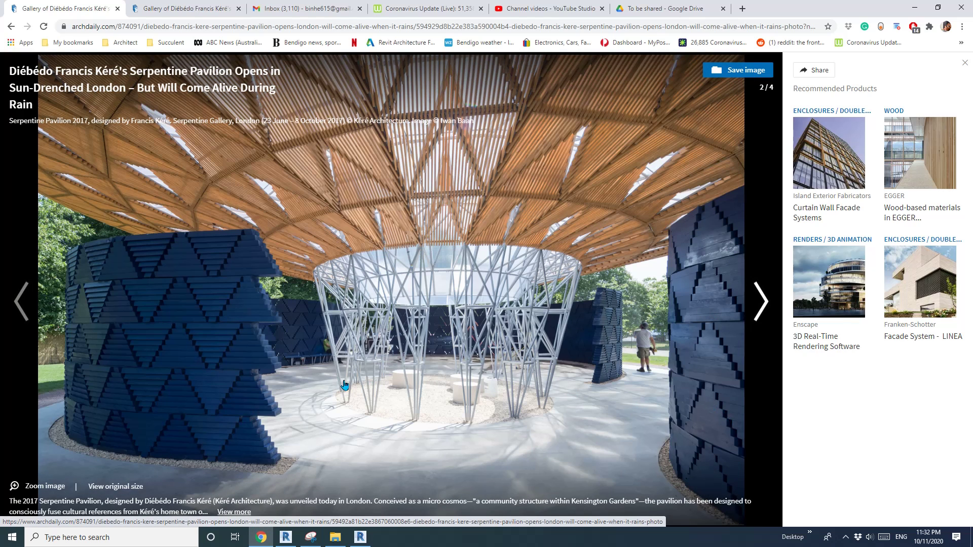
- Page the Serpentine Pavilion gallery forward to photo 4/4, then return to Revit
left_click(764, 307)
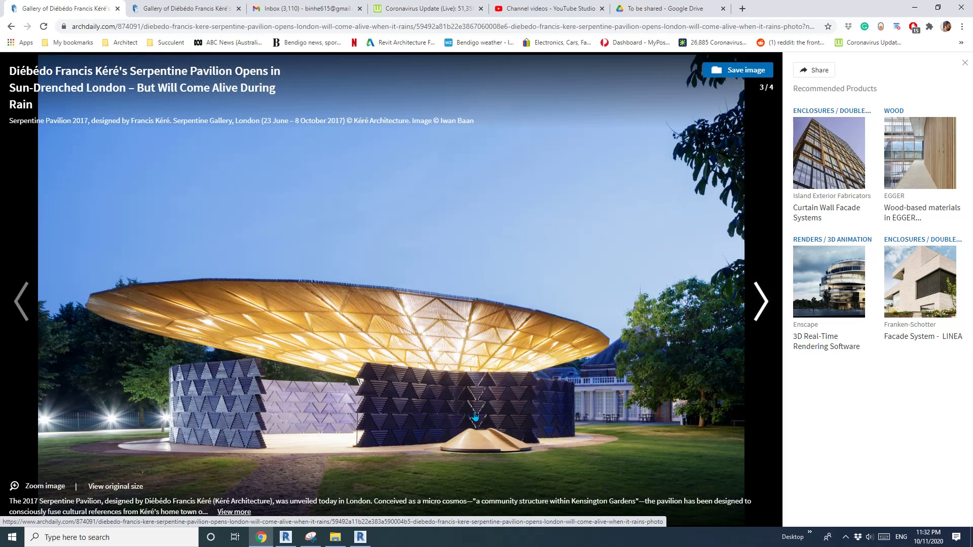
left_click(760, 310)
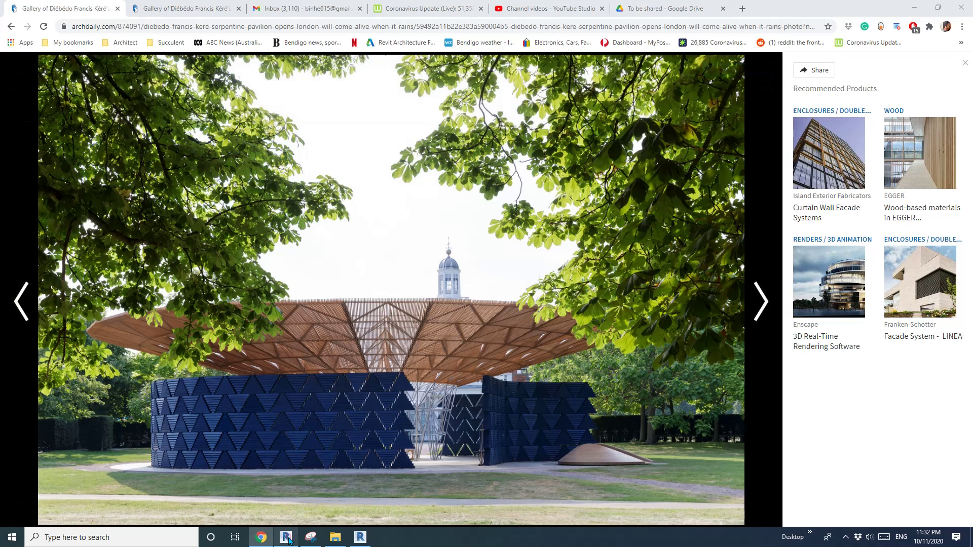
key("alt+Tab")
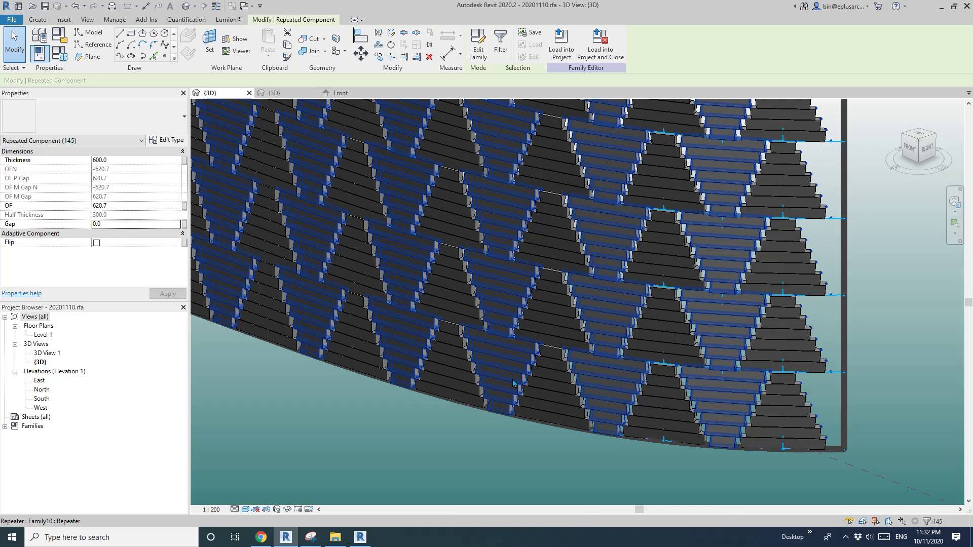
key("Escape")
scroll(659, 369, "down", 1)
middle_click_drag(621, 379, 696, 328, "shift")
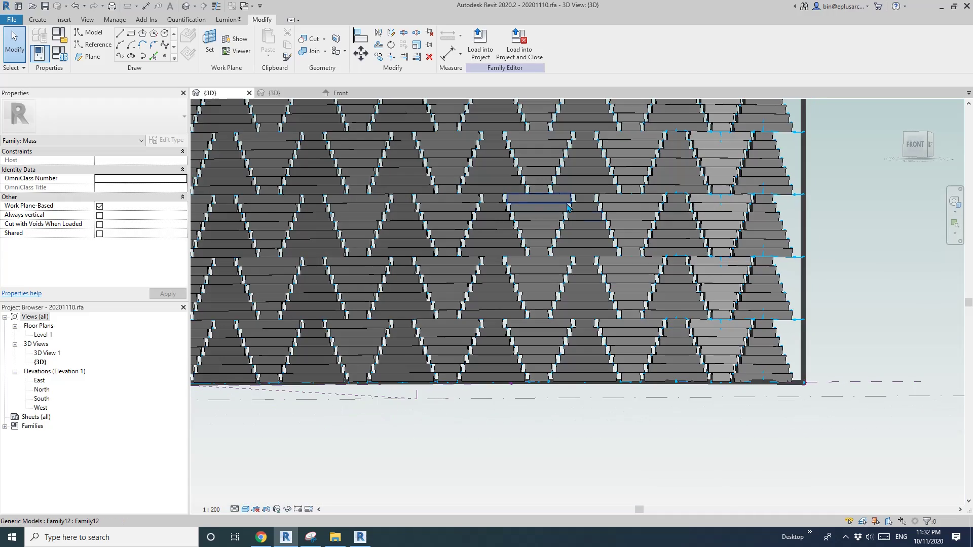
scroll(656, 253, "down", 2)
middle_click_drag(666, 269, 634, 276, "shift")
scroll(637, 276, "up", 5)
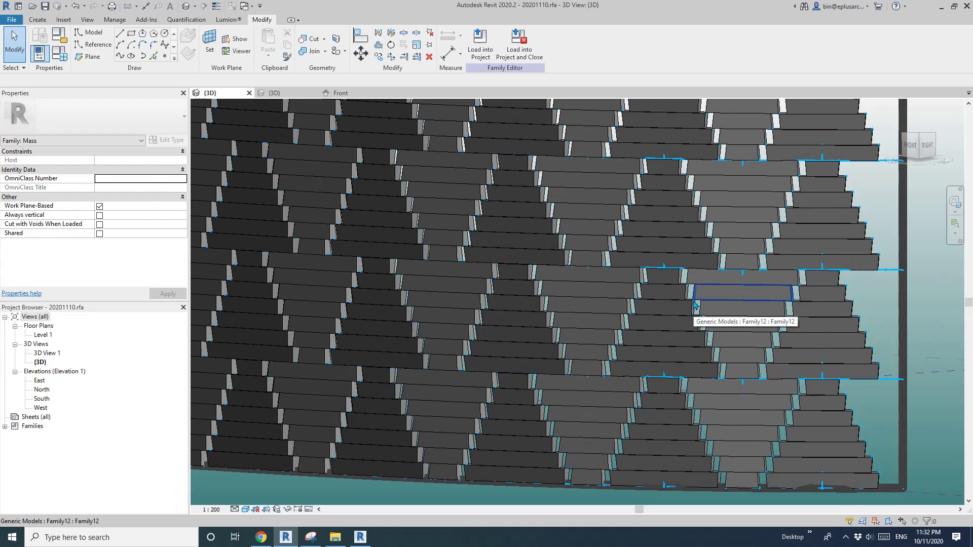
scroll(694, 303, "up", 4)
scroll(722, 315, "up", 1)
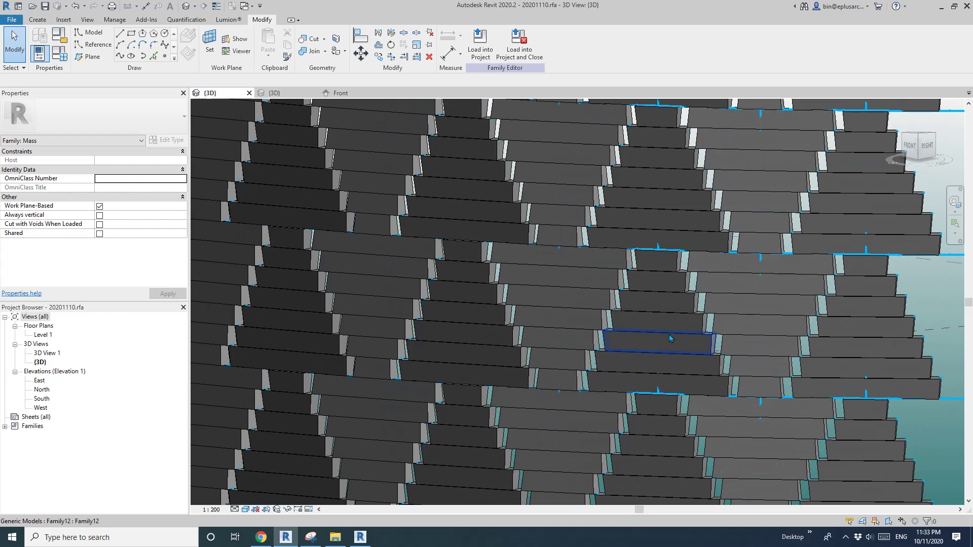
scroll(691, 273, "down", 1)
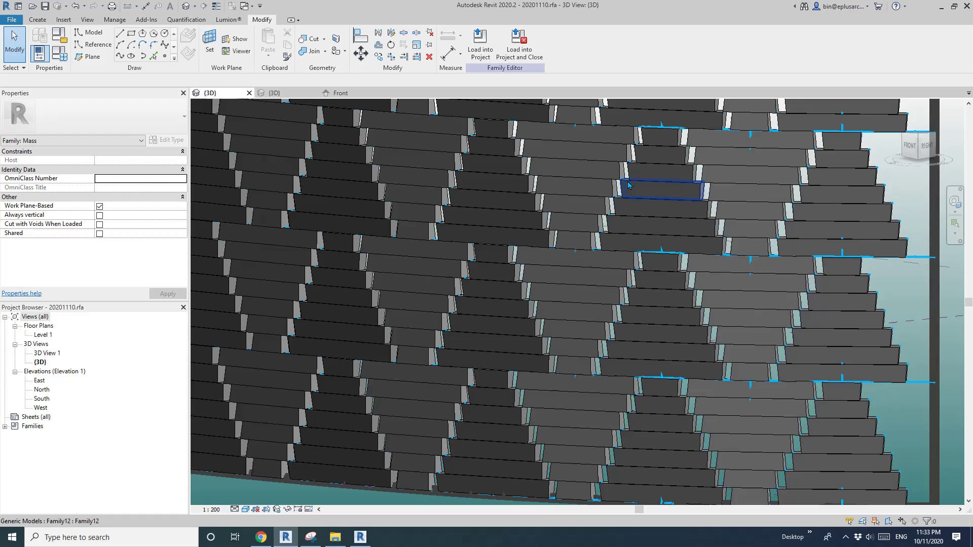
scroll(628, 185, "down", 10)
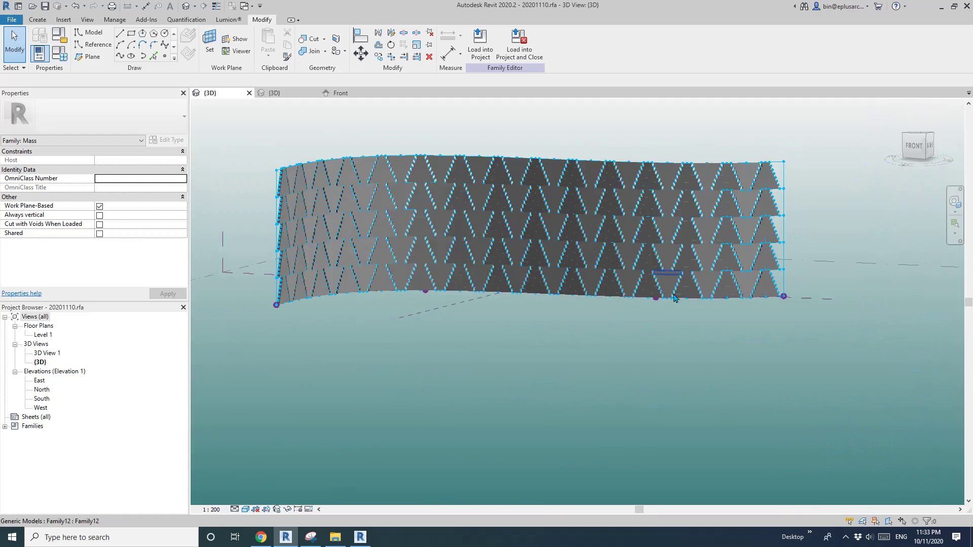
middle_click_drag(701, 311, 765, 275, "shift")
scroll(724, 272, "down", 2)
middle_click_drag(607, 300, 567, 315, "shift")
scroll(554, 316, "up", 3)
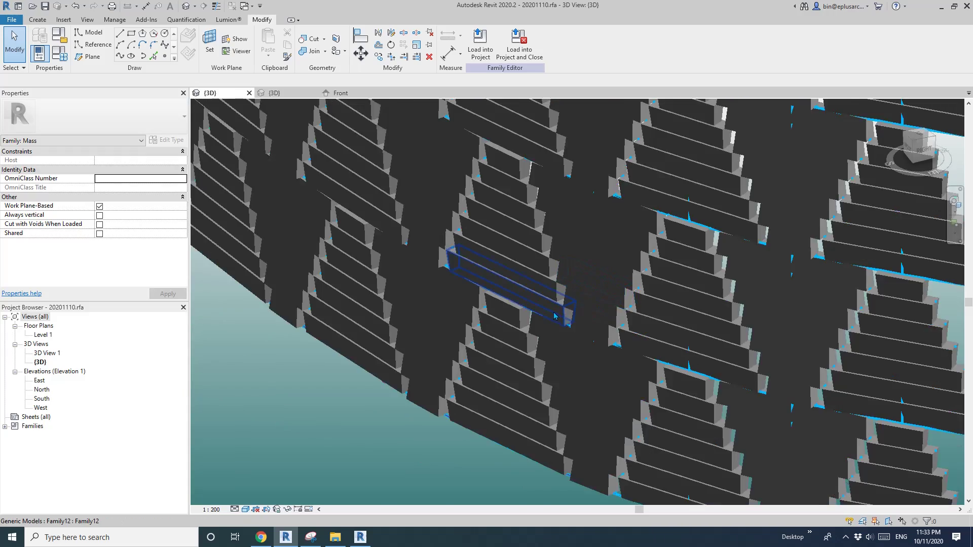
scroll(553, 316, "up", 2)
middle_click_drag(370, 418, 409, 304)
middle_click_drag(354, 434, 323, 408)
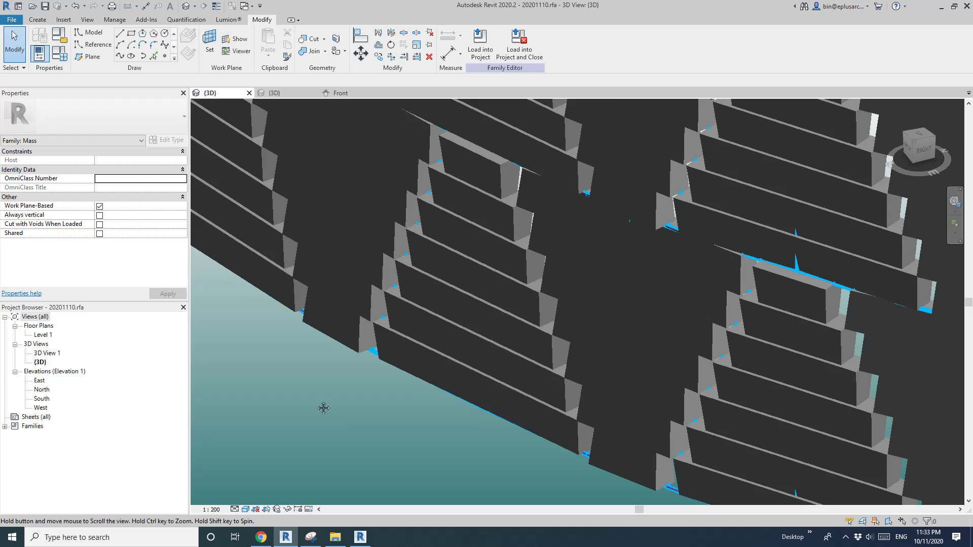
scroll(321, 403, "down", 8)
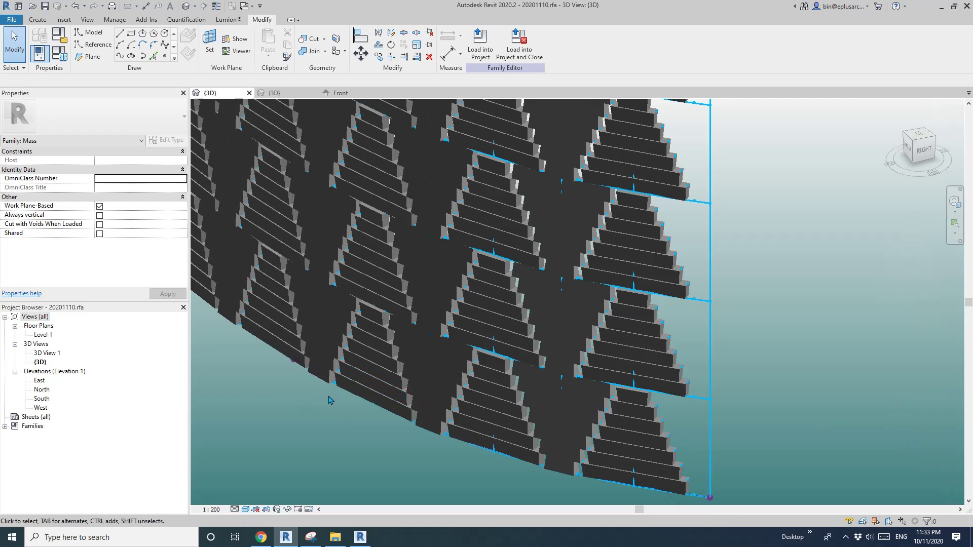
scroll(483, 357, "down", 2)
middle_click_drag(484, 357, 447, 401, "shift")
scroll(404, 284, "up", 1)
middle_click_drag(404, 284, 395, 315)
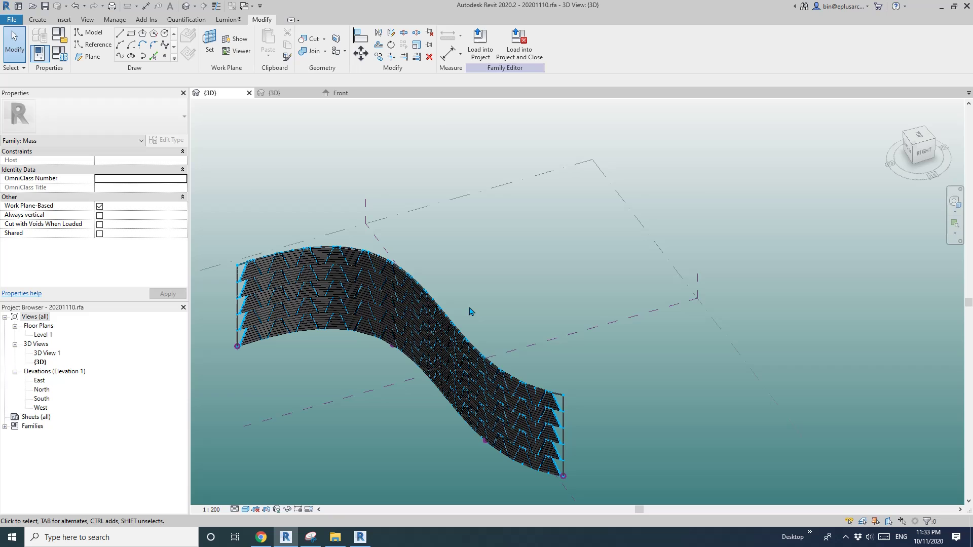
middle_click_drag(633, 260, 624, 268)
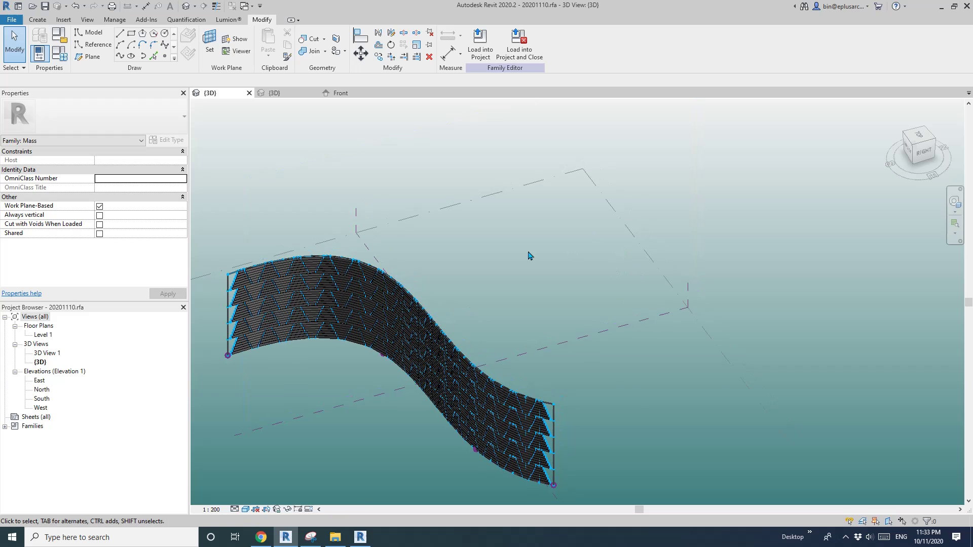
- Set up a spline reference line drawn on faces, with Level 1 as its placement plane
left_click(93, 44)
left_click(119, 55)
left_click(186, 56)
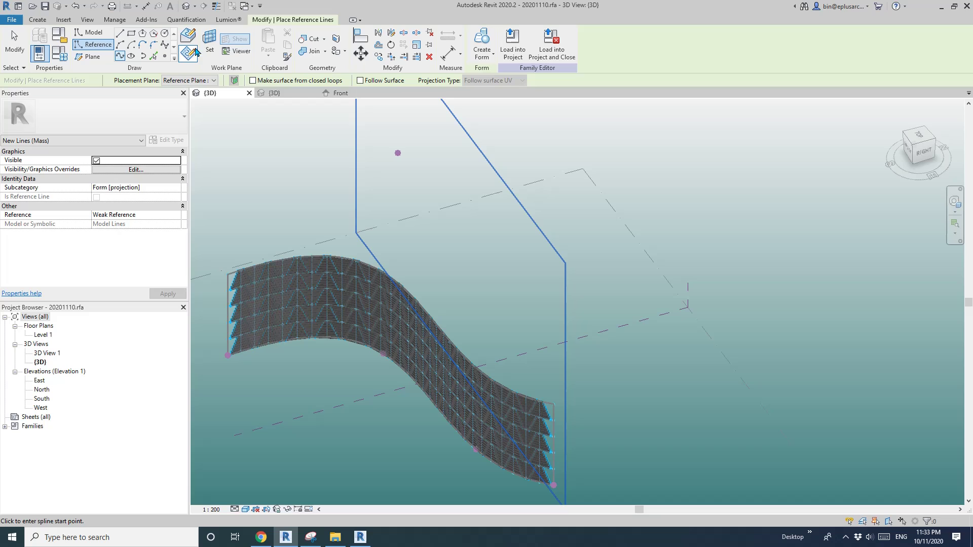
left_click(210, 40)
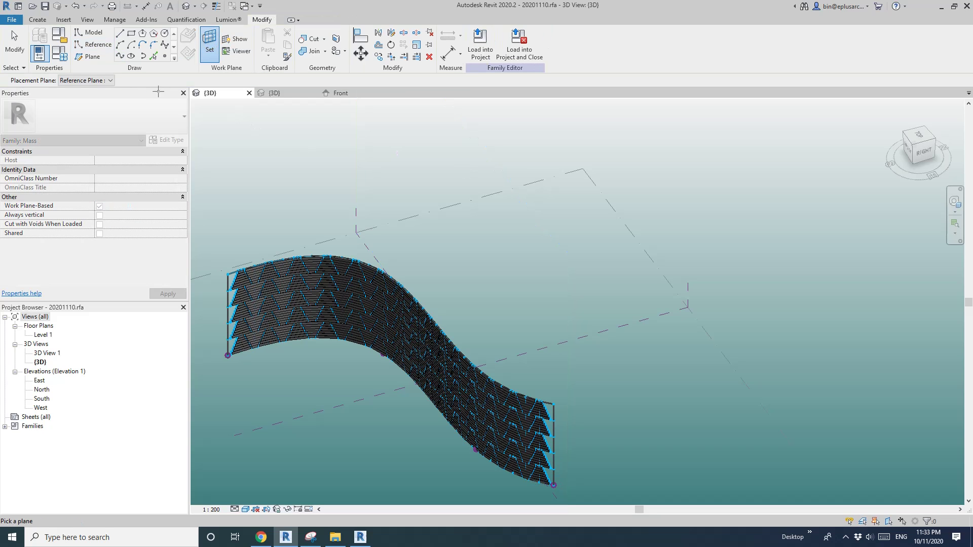
left_click(97, 80)
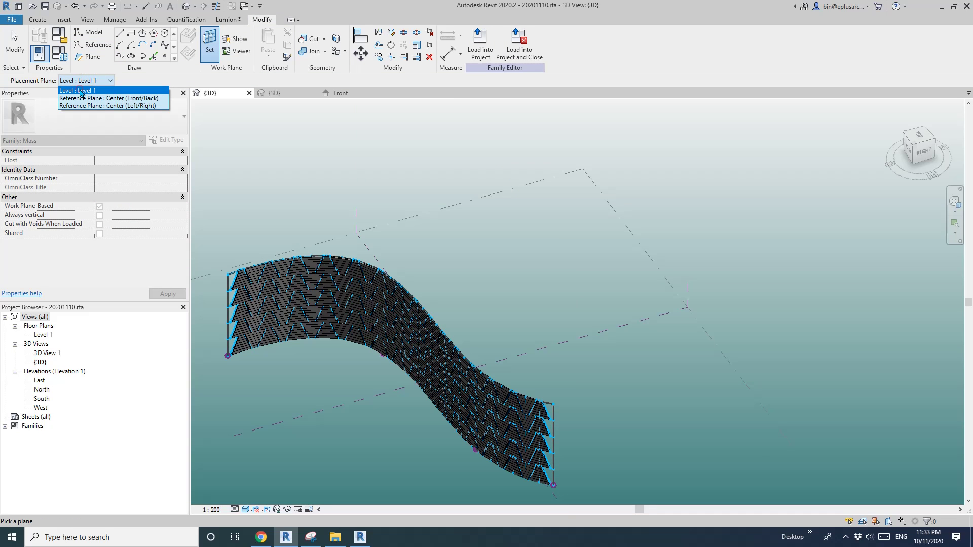
left_click(80, 92)
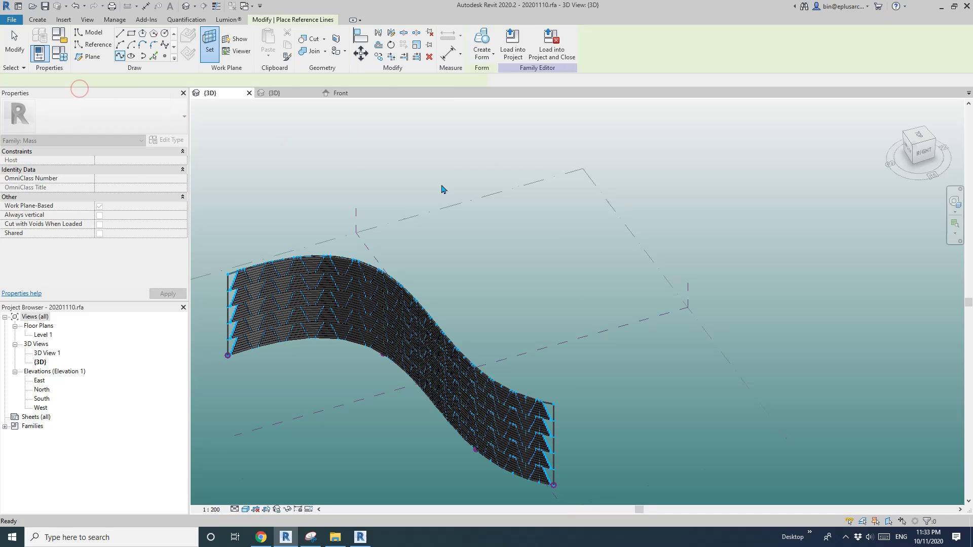
- Draw the curved spline reference line beside the first facade and select it
left_click(597, 261)
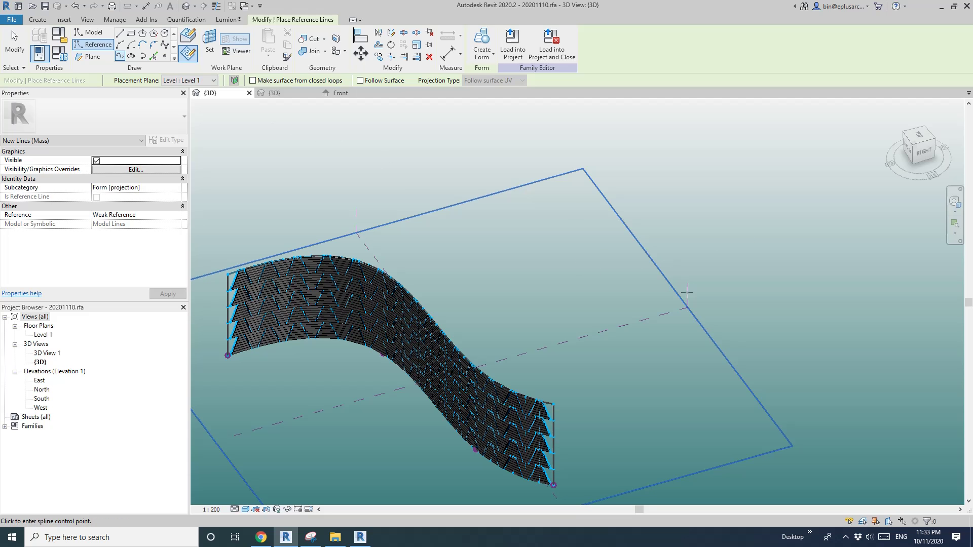
key("Escape")
key("Escape")
scroll(643, 296, "down", 3)
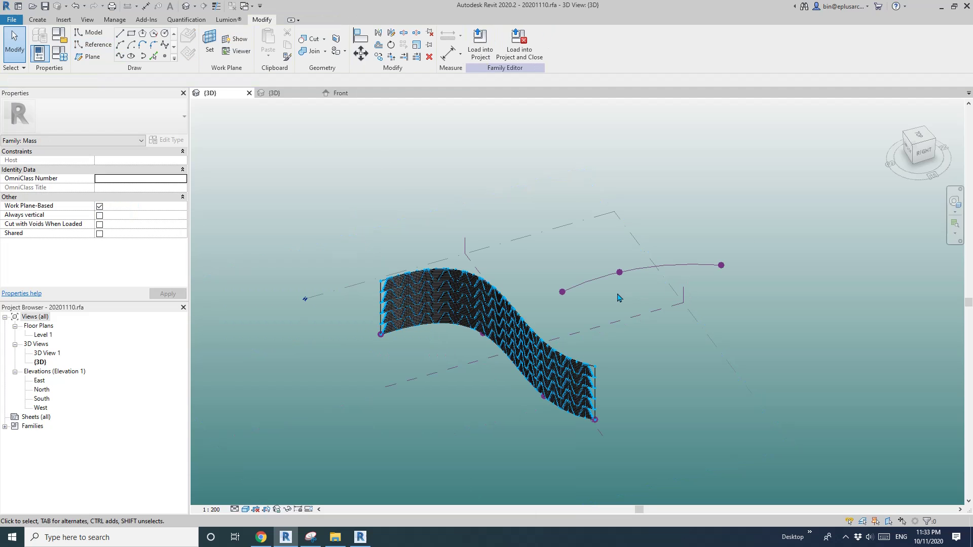
left_click(692, 270)
scroll(685, 267, "up", 2)
middle_click_drag(684, 267, 654, 258, "shift")
- Create a surface form from the curved line and set its Positive Offset to 20000
left_click(482, 40)
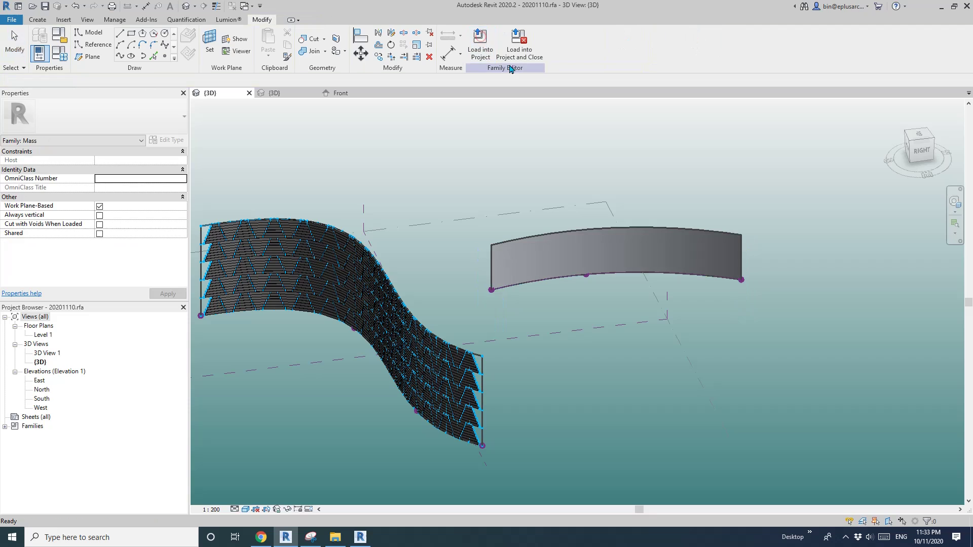
left_click(591, 250)
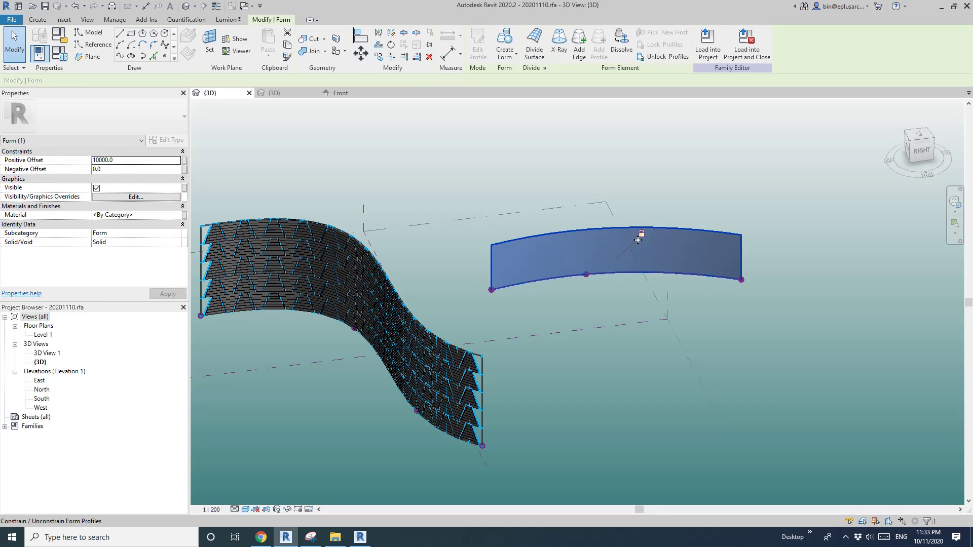
left_click(142, 161)
type("200")
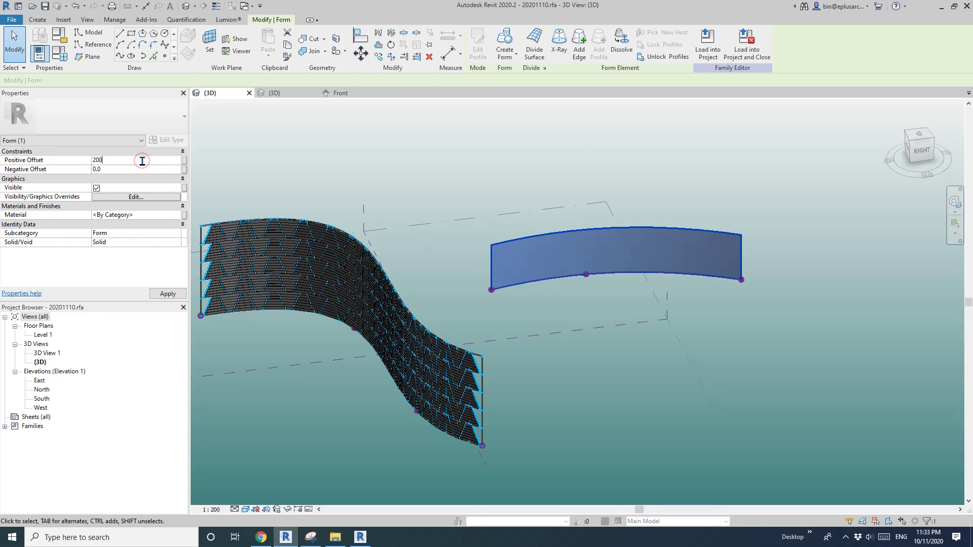
type("00")
key("Return")
scroll(623, 228, "up", 2)
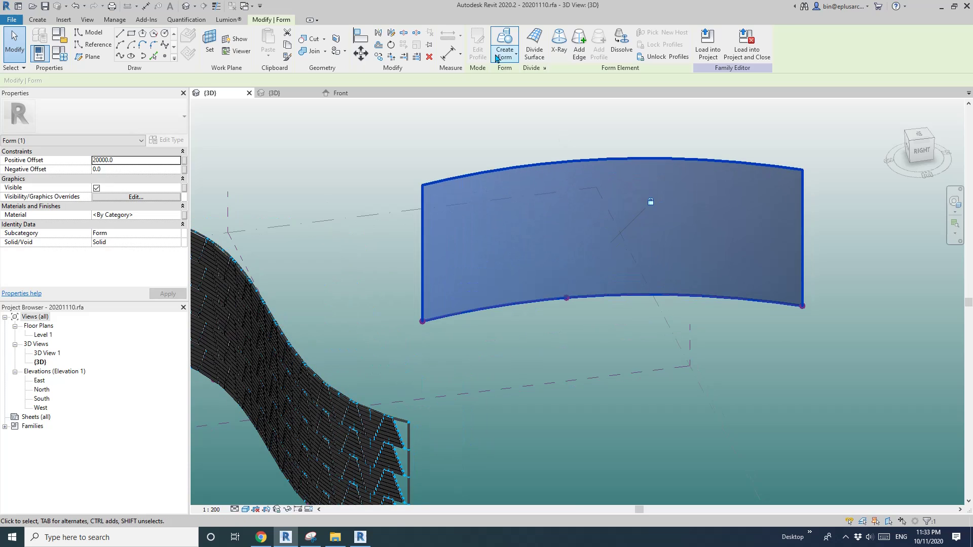
- Divide the curved surface with U Grid Number 5 and V Grid Number 20, then reselect it
left_click(534, 43)
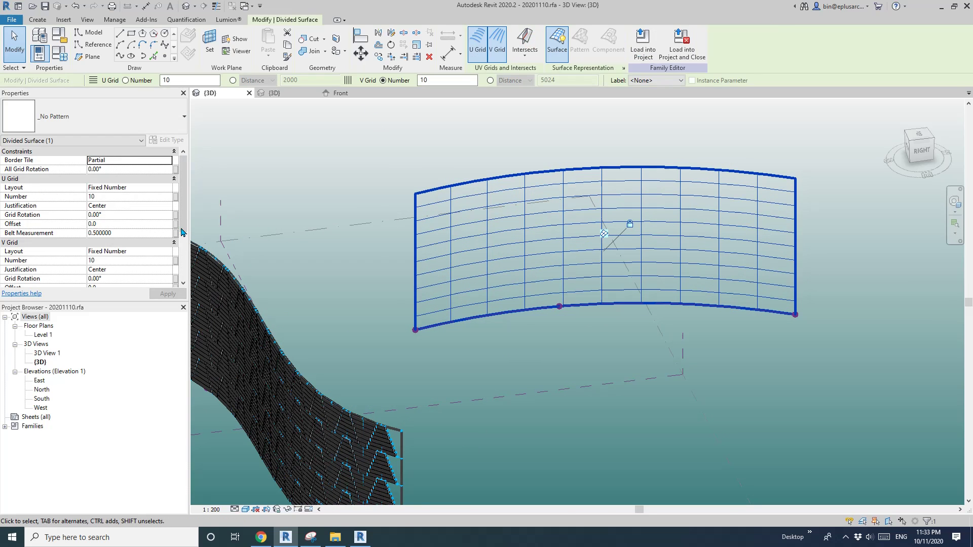
left_click(126, 197)
type("5")
left_click(125, 260)
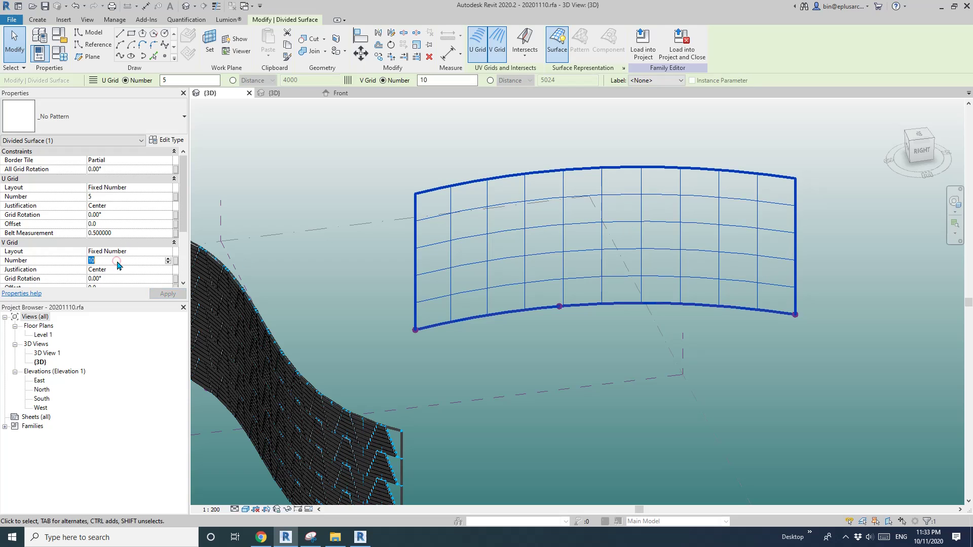
type("20")
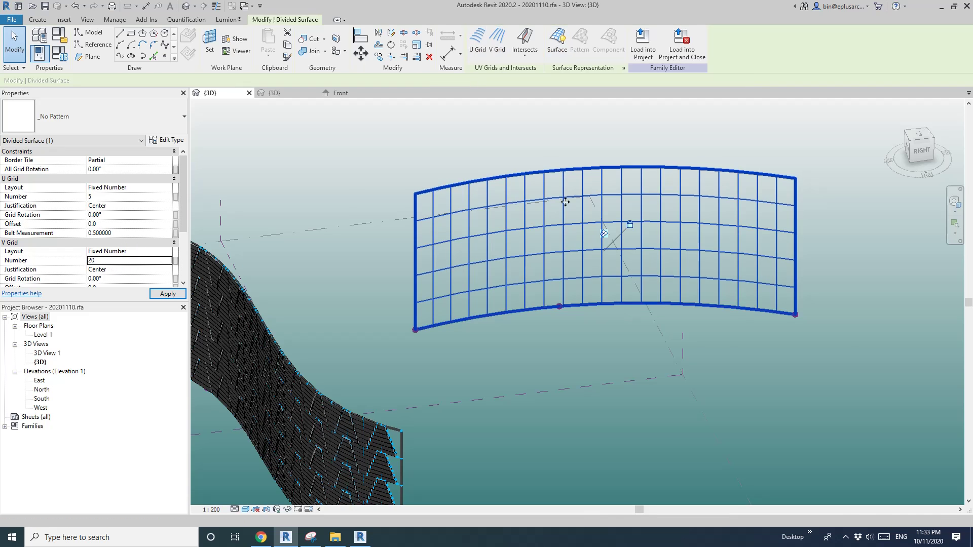
key("Escape")
scroll(631, 223, "up", 1)
middle_click_drag(660, 243, 612, 251, "shift")
left_click(624, 224)
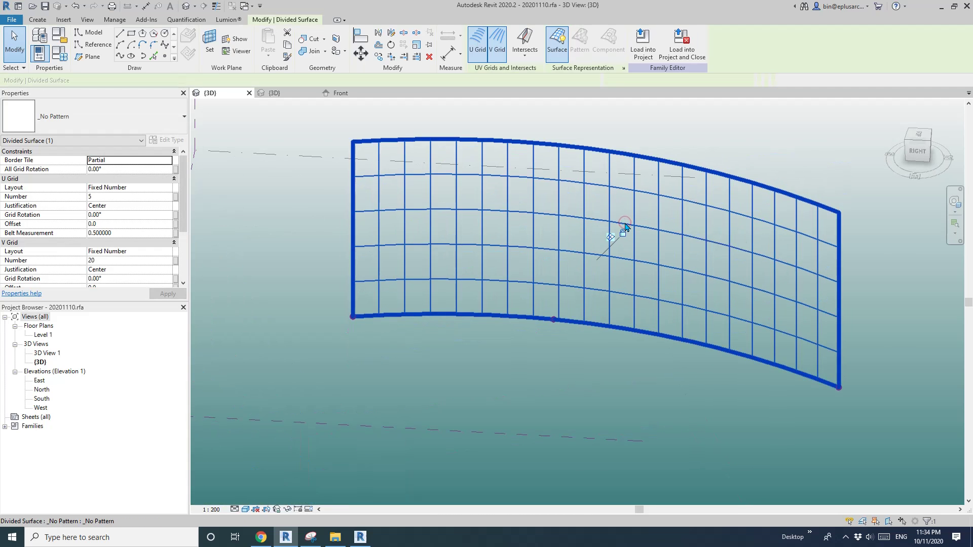
- Turn on Nodes display in the divided surface's Surface Representation settings
scroll(625, 226, "up", 1)
left_click(624, 68)
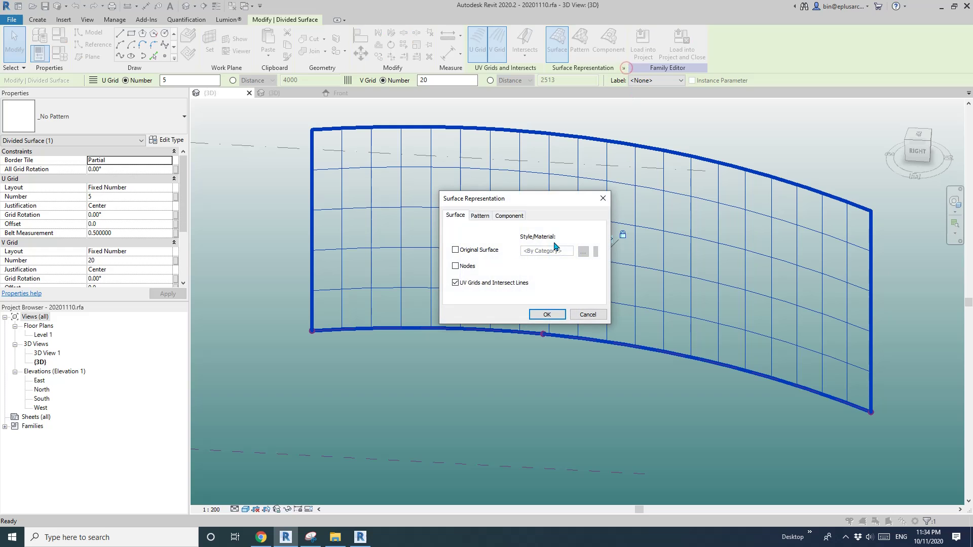
left_click(455, 266)
left_click(546, 314)
scroll(321, 158, "up", 2)
key("Escape")
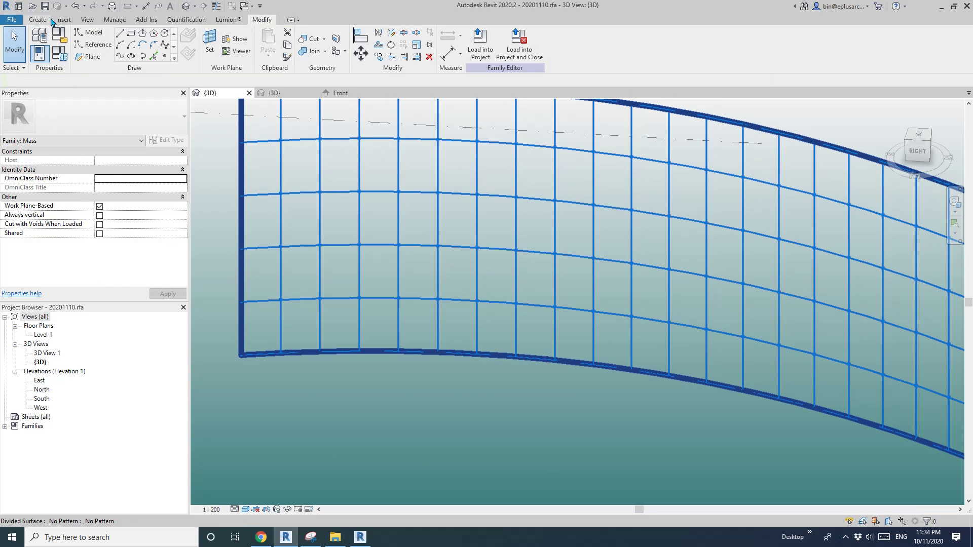
- Place a Family10 stepped-louvre triangle component on the surface's grid nodes
left_click(51, 20)
left_click(269, 39)
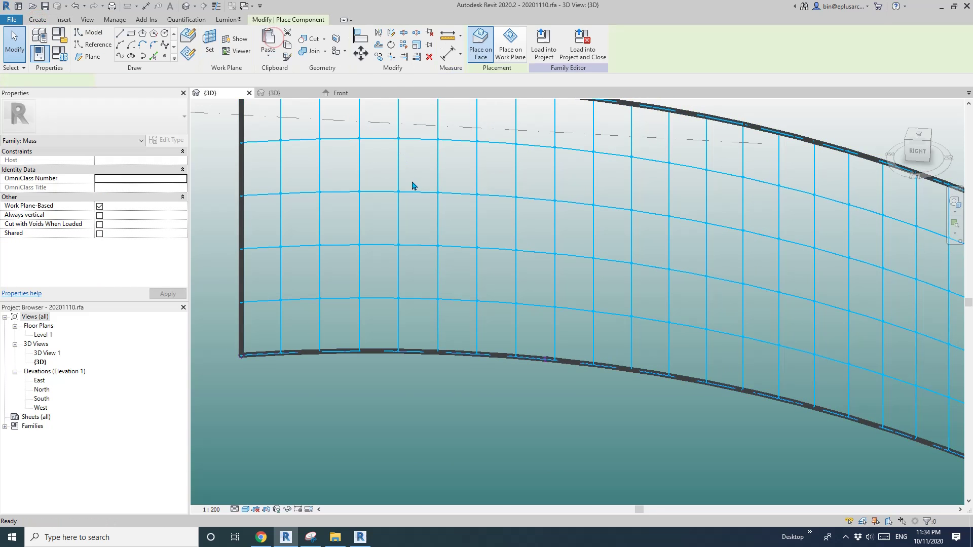
middle_click_drag(811, 318, 322, 262)
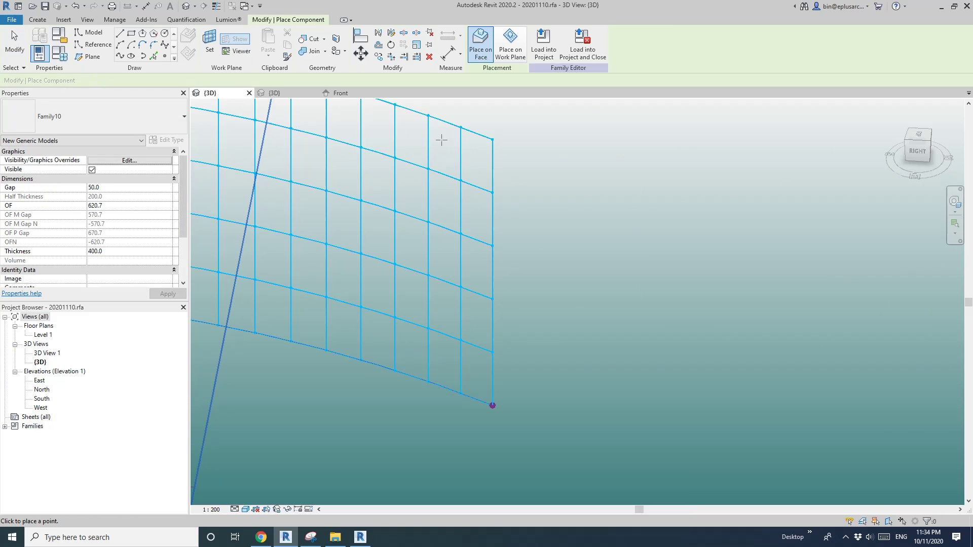
left_click(427, 168)
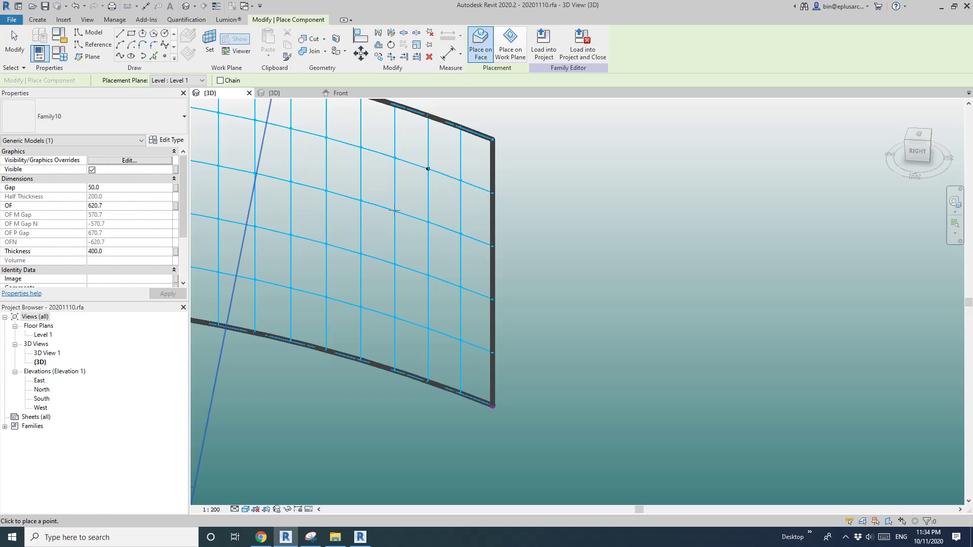
left_click(460, 234)
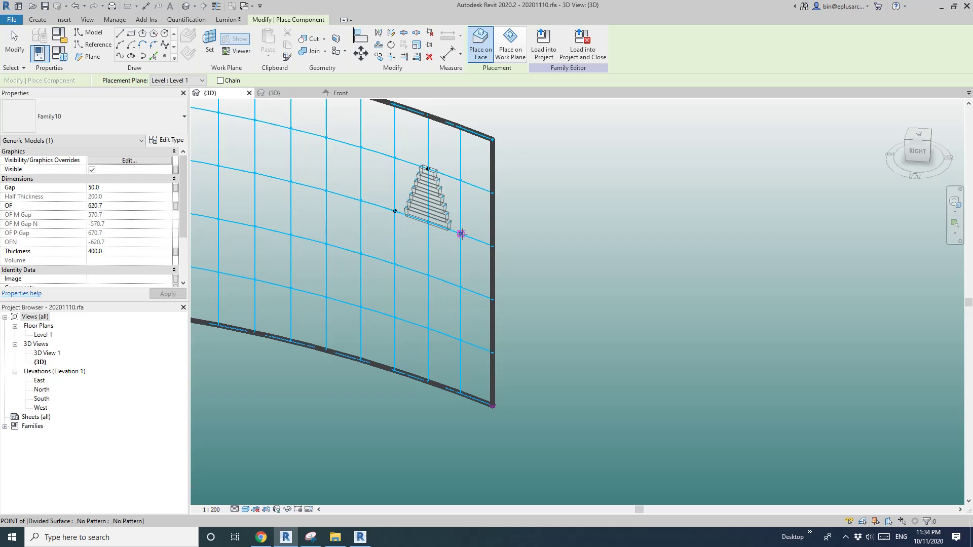
scroll(400, 245, "up", 2)
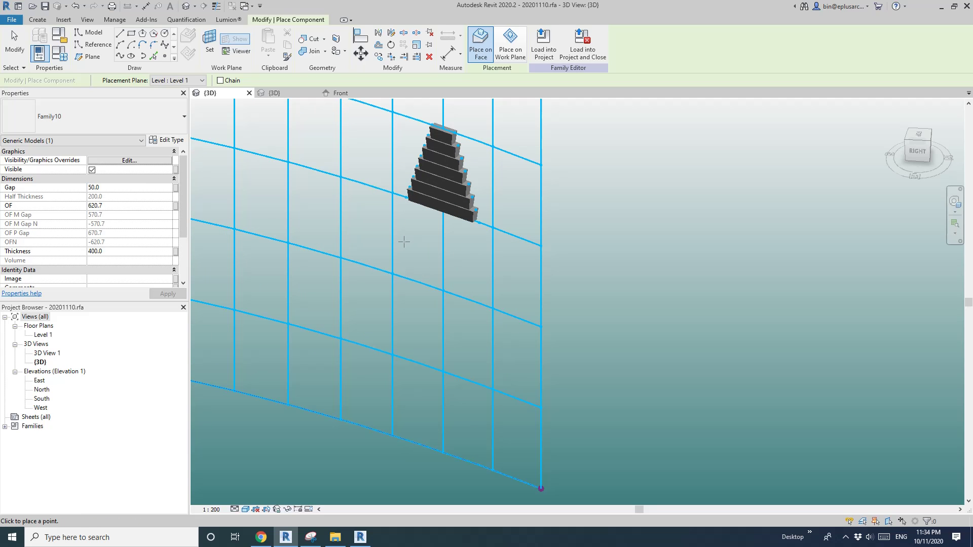
middle_click_drag(401, 195, 460, 280)
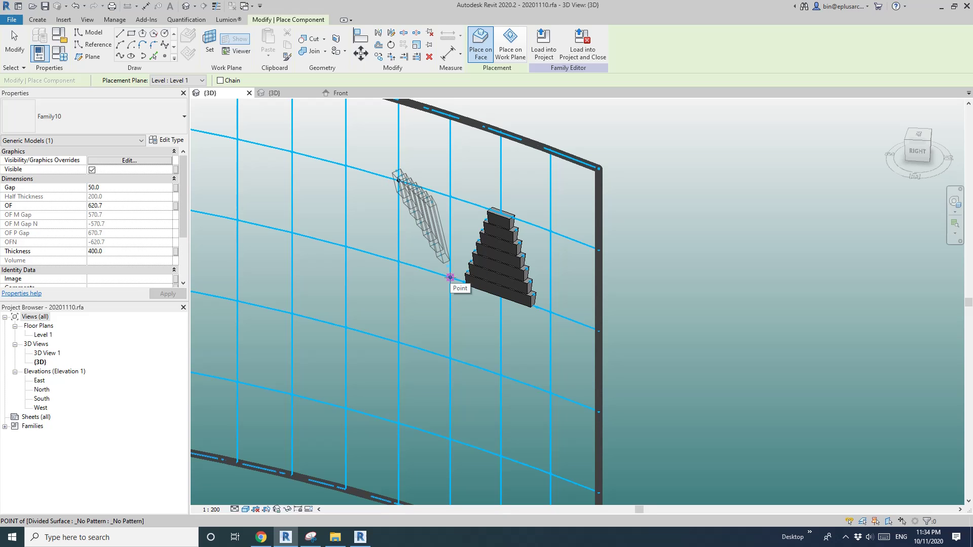
- Delete the misplaced upper louvre component
left_click(448, 241)
key("Escape")
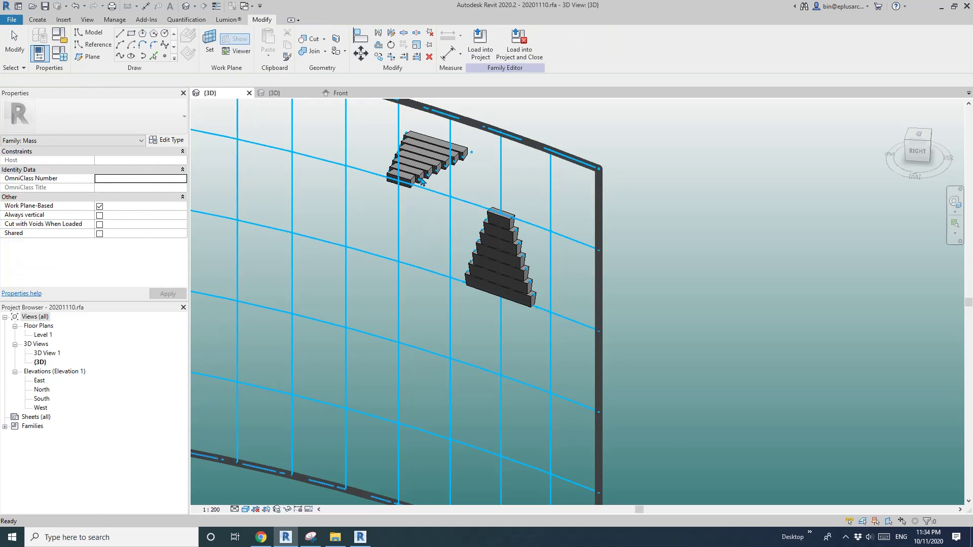
left_click(424, 161)
key("Delete")
- Place an inverted Family10 triangle on grid nodes beside the upright one
left_click(43, 18)
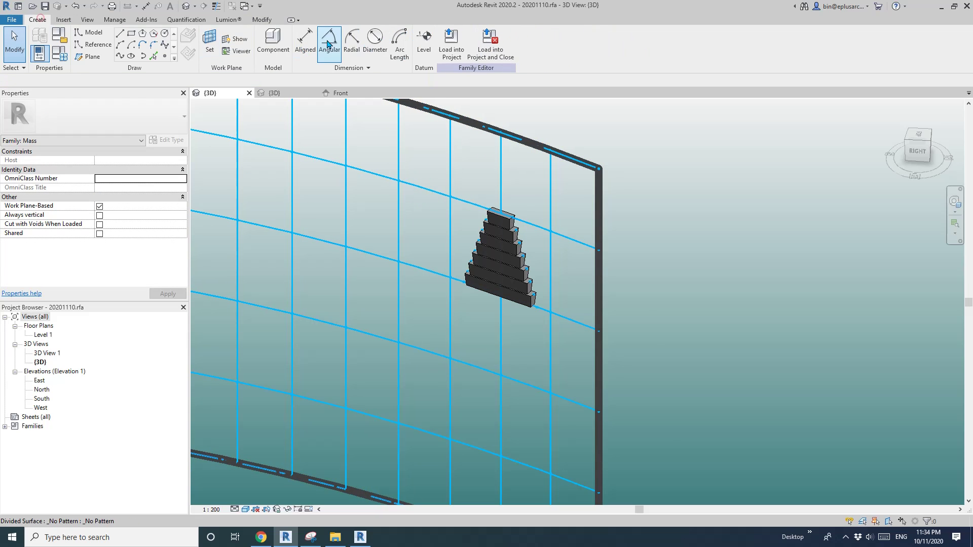
left_click(272, 44)
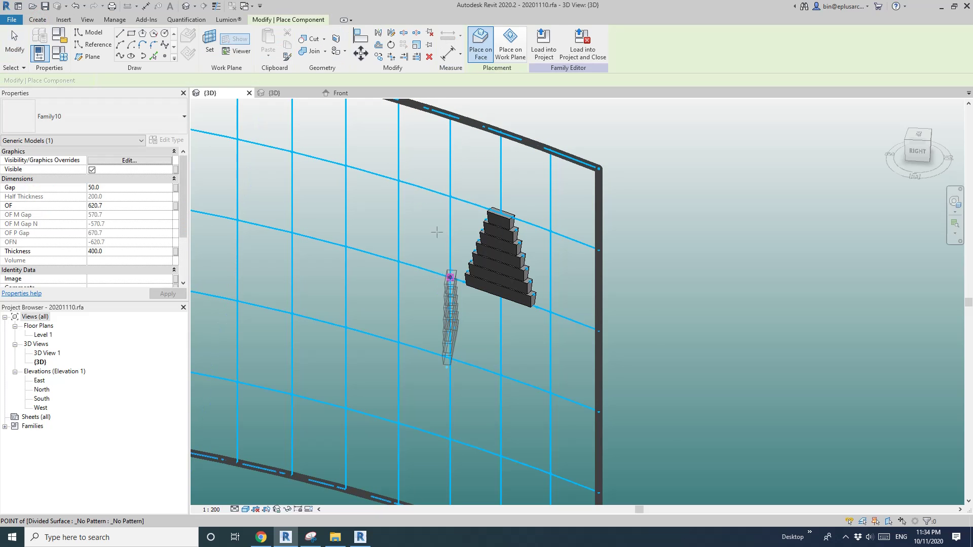
left_click(399, 181)
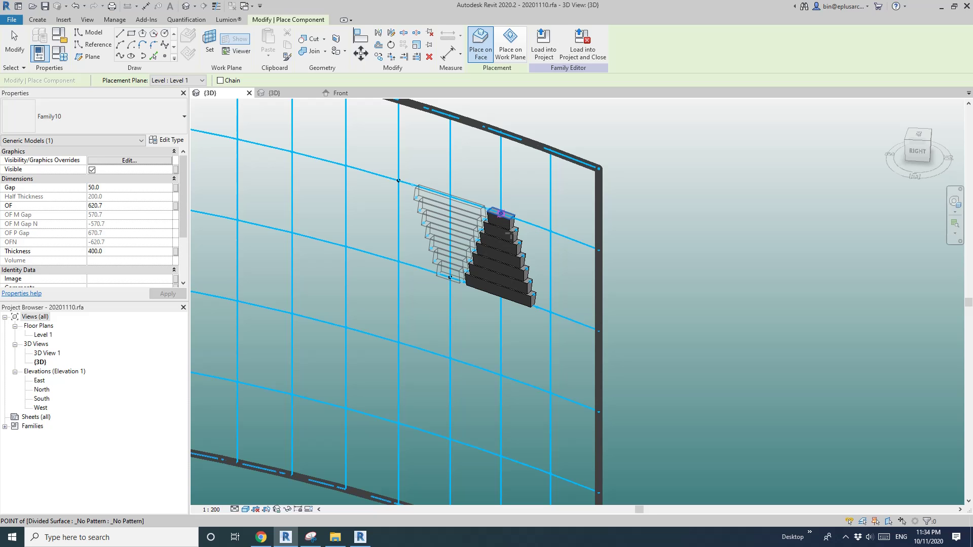
left_click(501, 214)
key("Escape")
key("Escape")
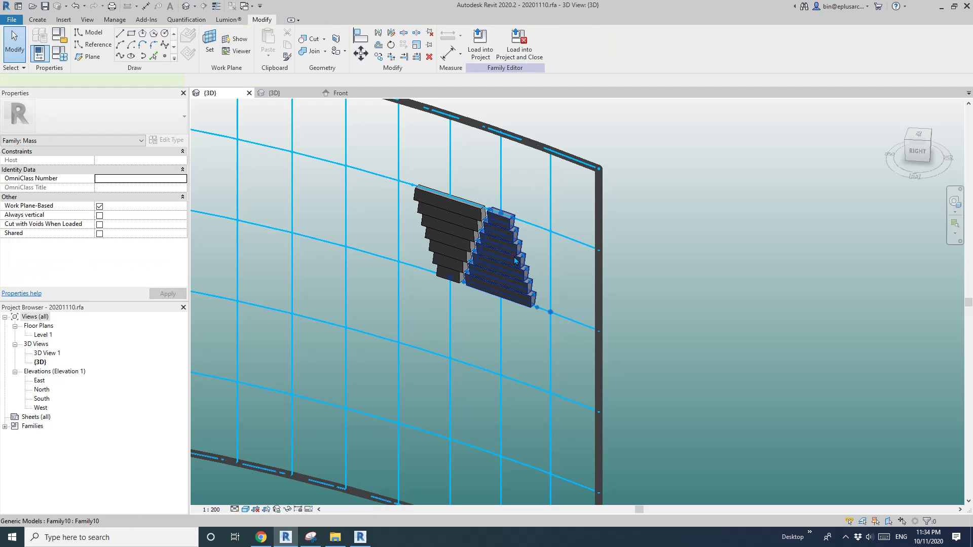
- Apply Repeat to the upright Family10 triangle, then to the inverted one, filling the grid
left_click(521, 246)
scroll(521, 245, "down", 2)
middle_click_drag(522, 245, 625, 262)
left_click(403, 46)
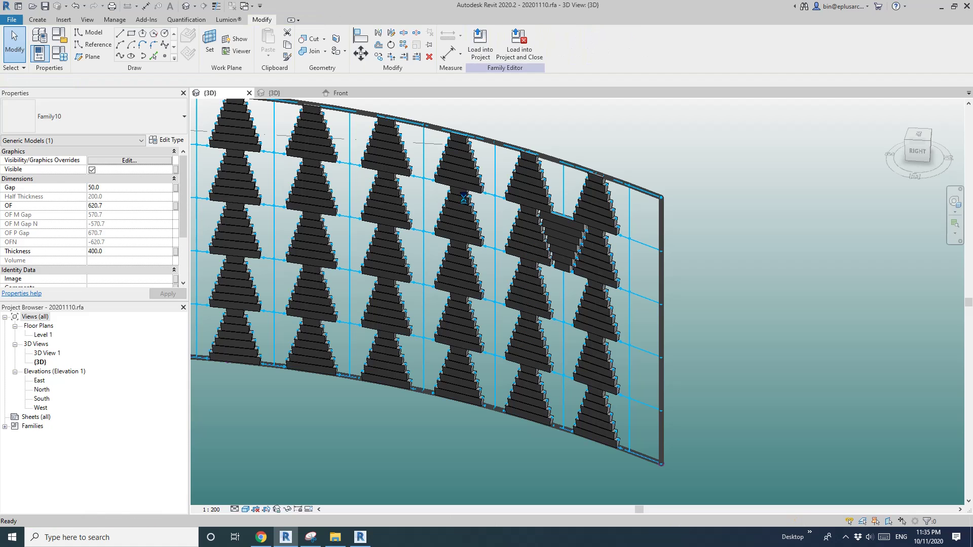
left_click(560, 239)
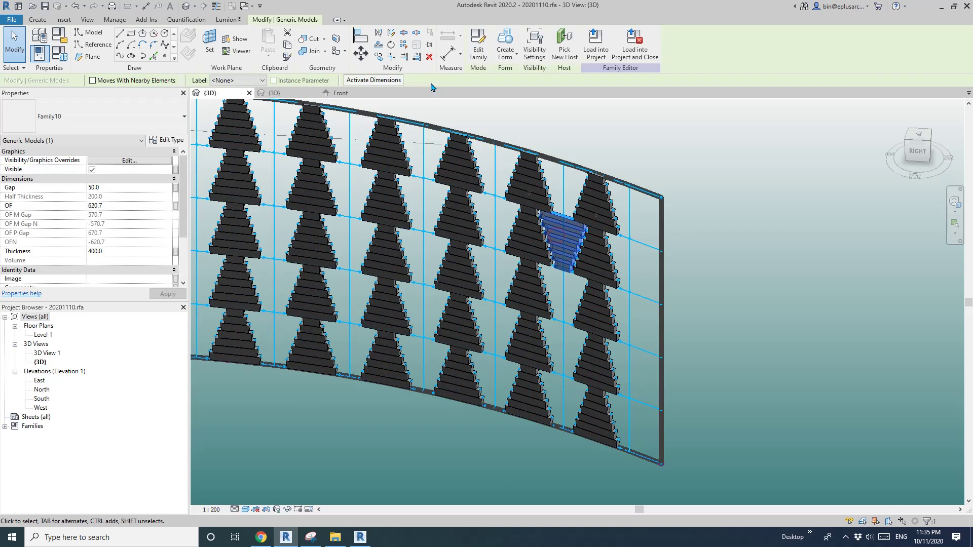
left_click(403, 44)
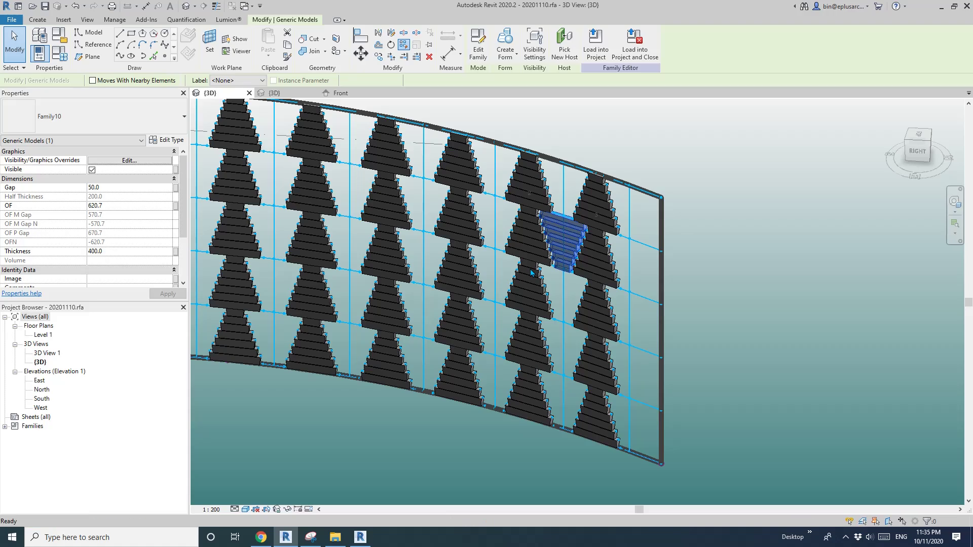
scroll(531, 273, "down", 5)
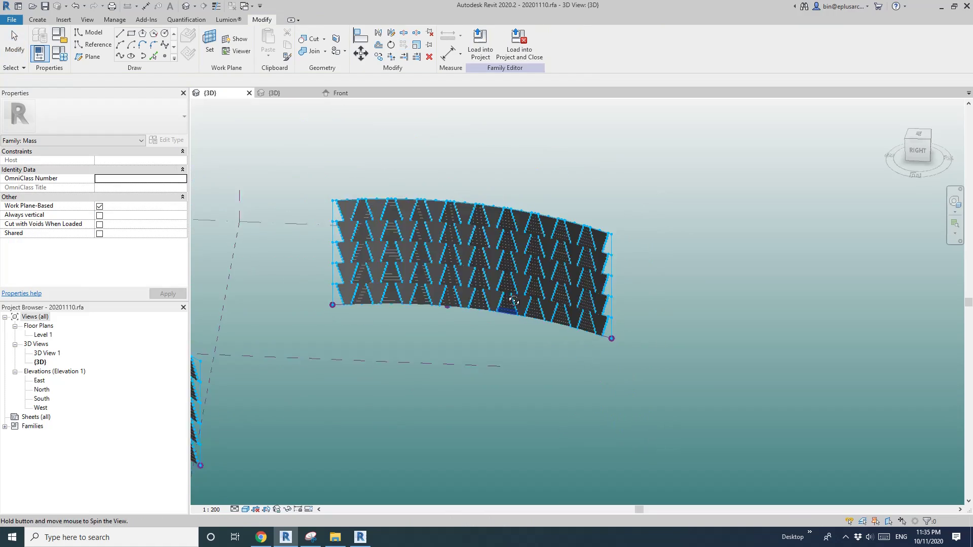
middle_click_drag(467, 304, 576, 337, "shift")
scroll(481, 306, "up", 2)
scroll(481, 306, "up", 2)
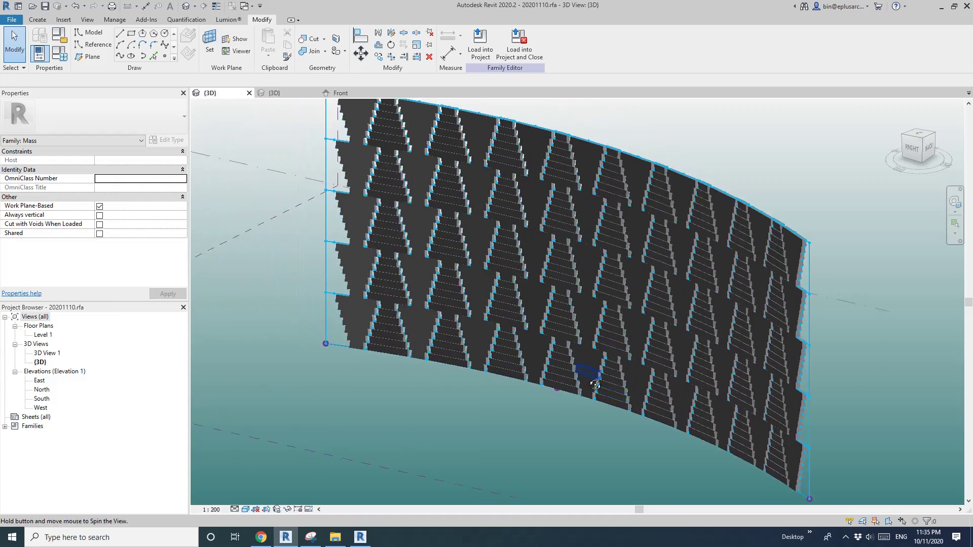